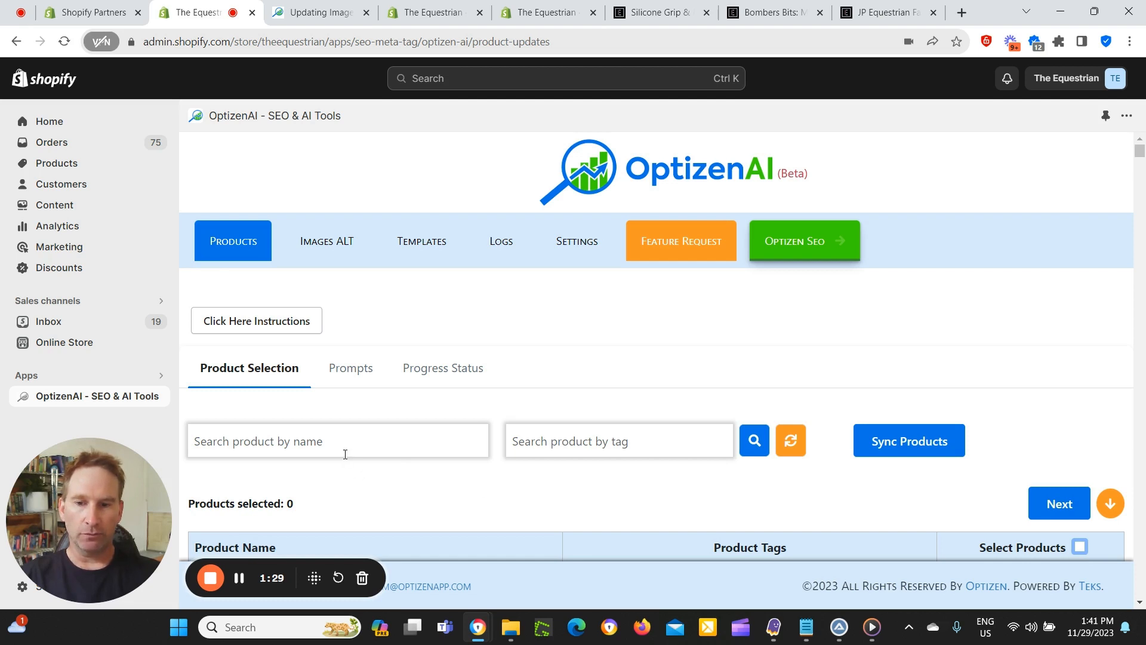
click(239, 579)
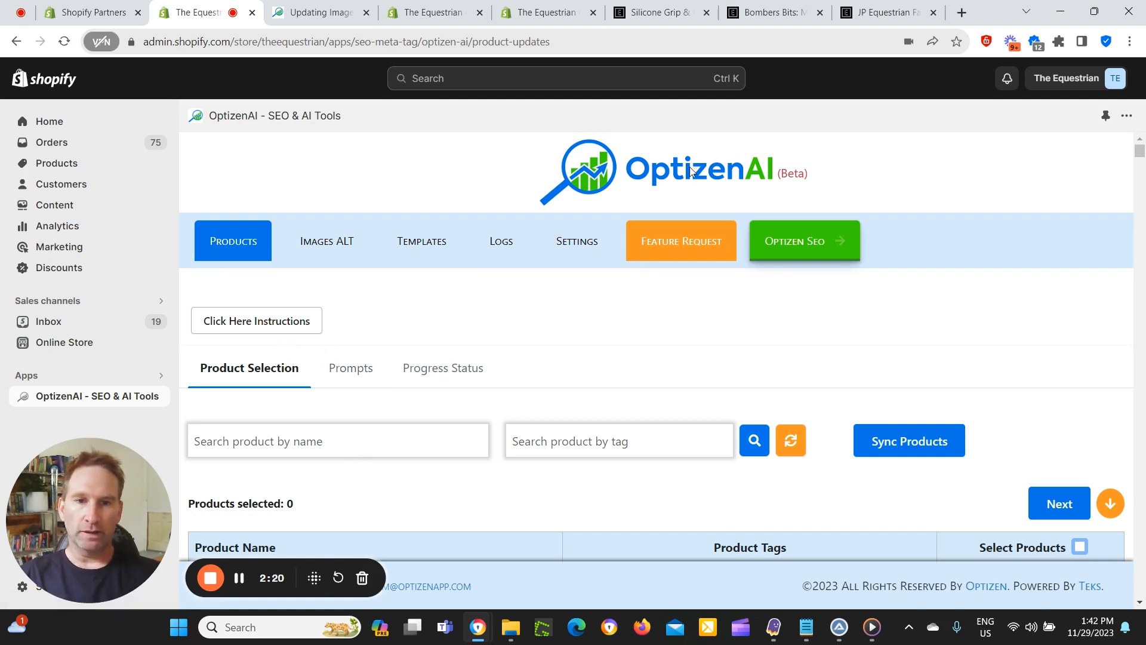
Open the Images ALT section and check its instructions, closing them when done.
click(338, 247)
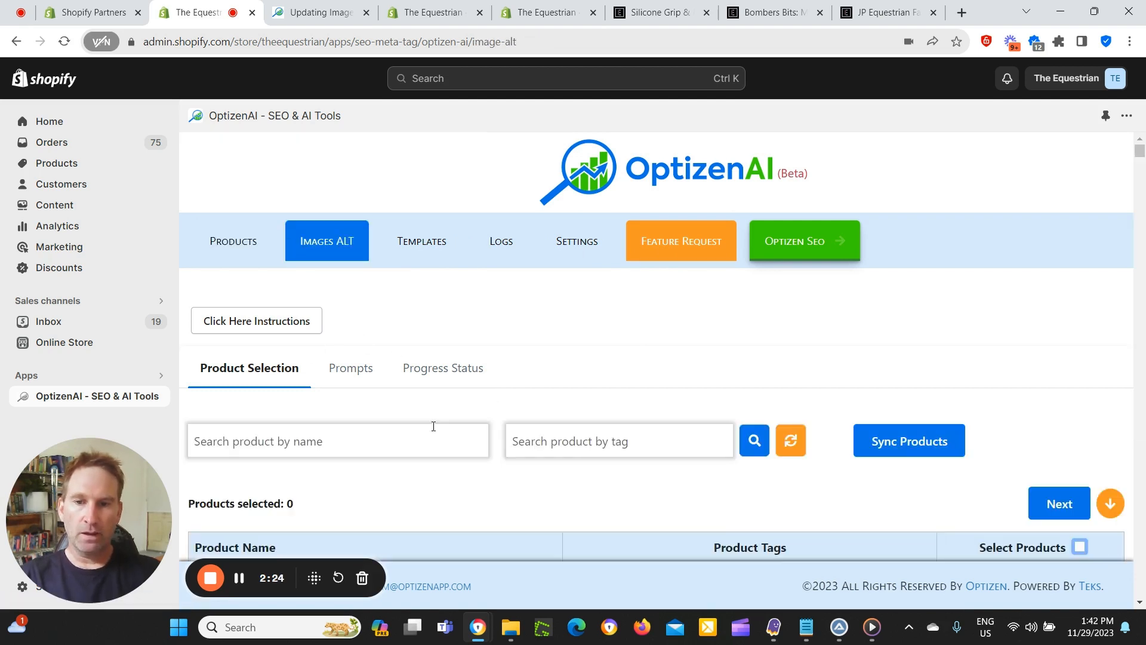
click(273, 325)
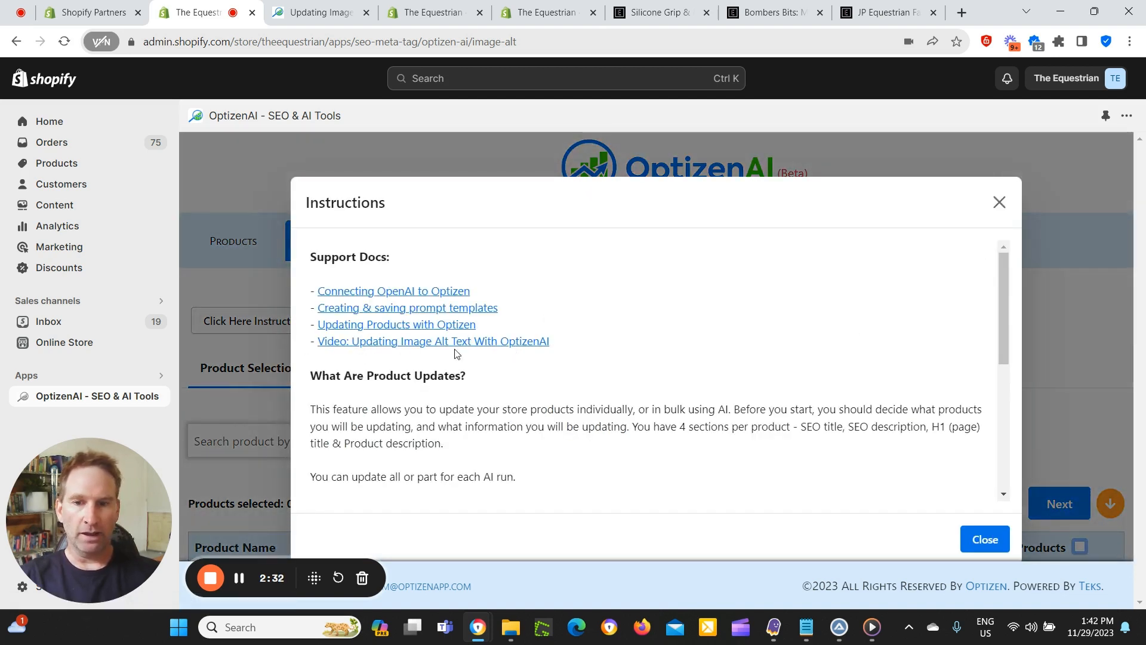
click(999, 206)
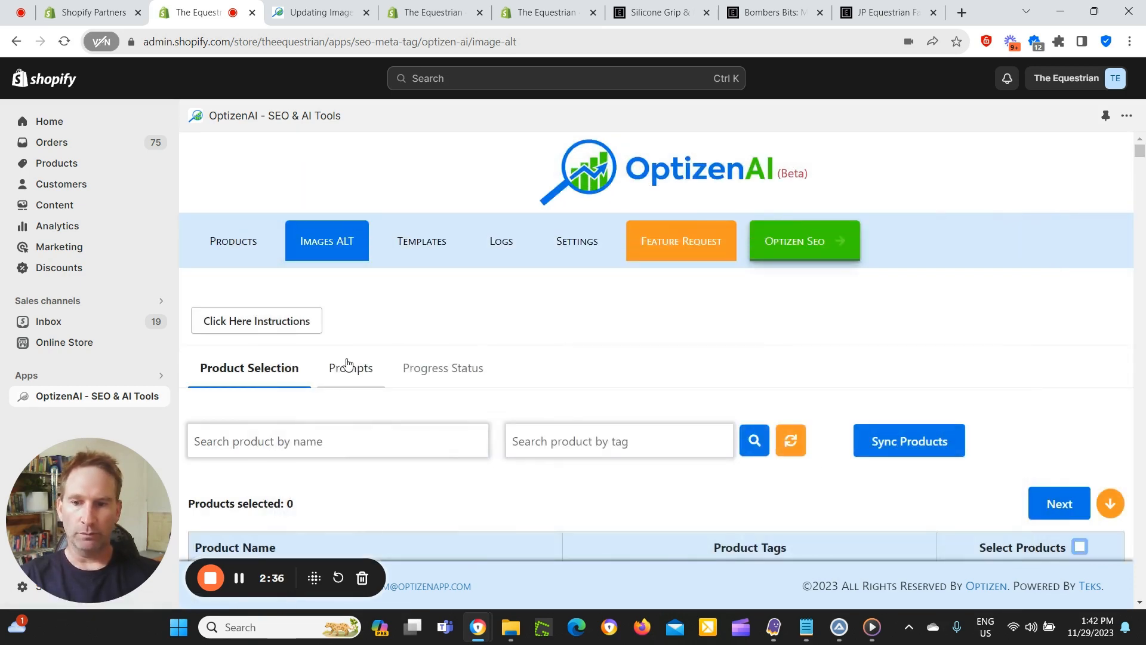
Filter the product list by the tag "imagealttest".
click(594, 441)
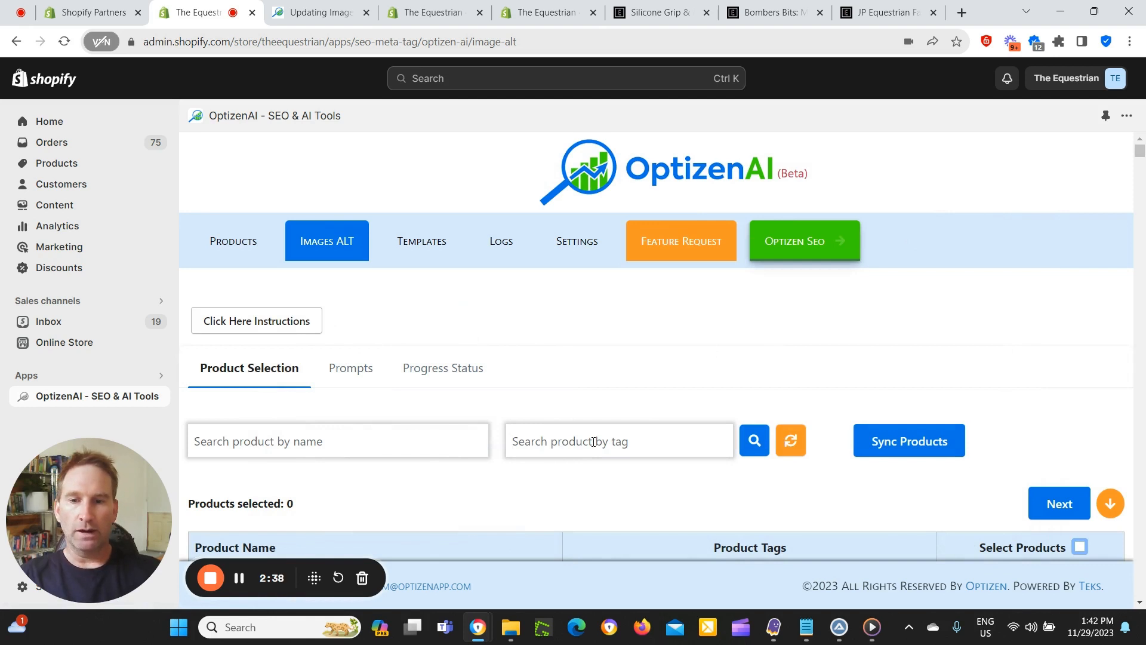
text(IM)
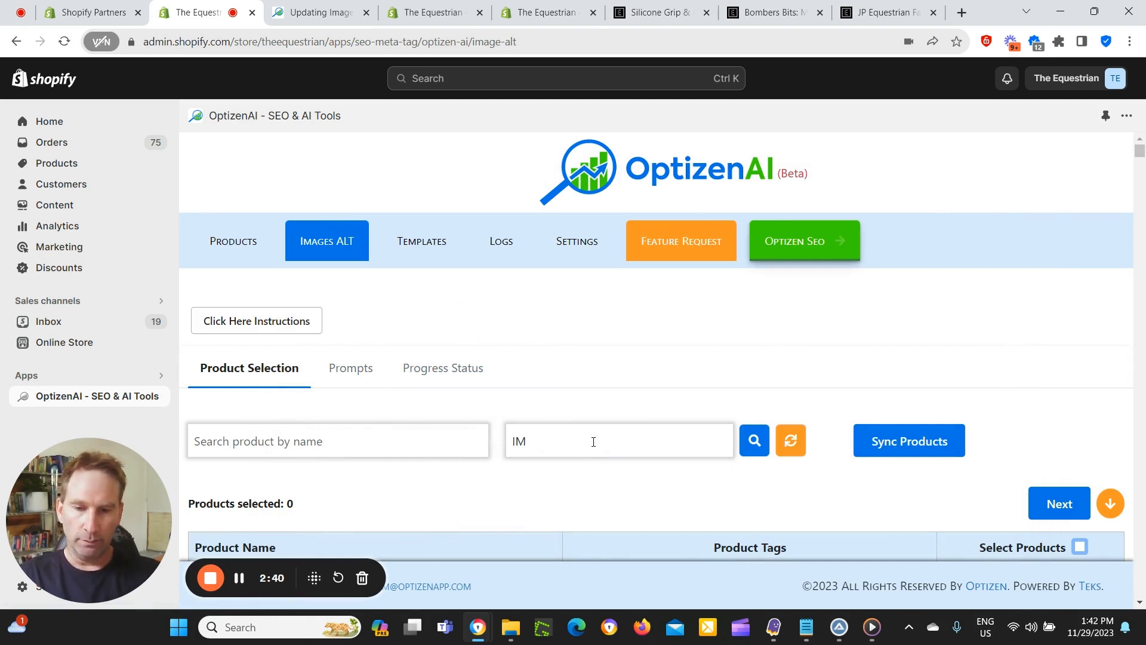
key(BackSpace)
key(BackSpace)
text(im)
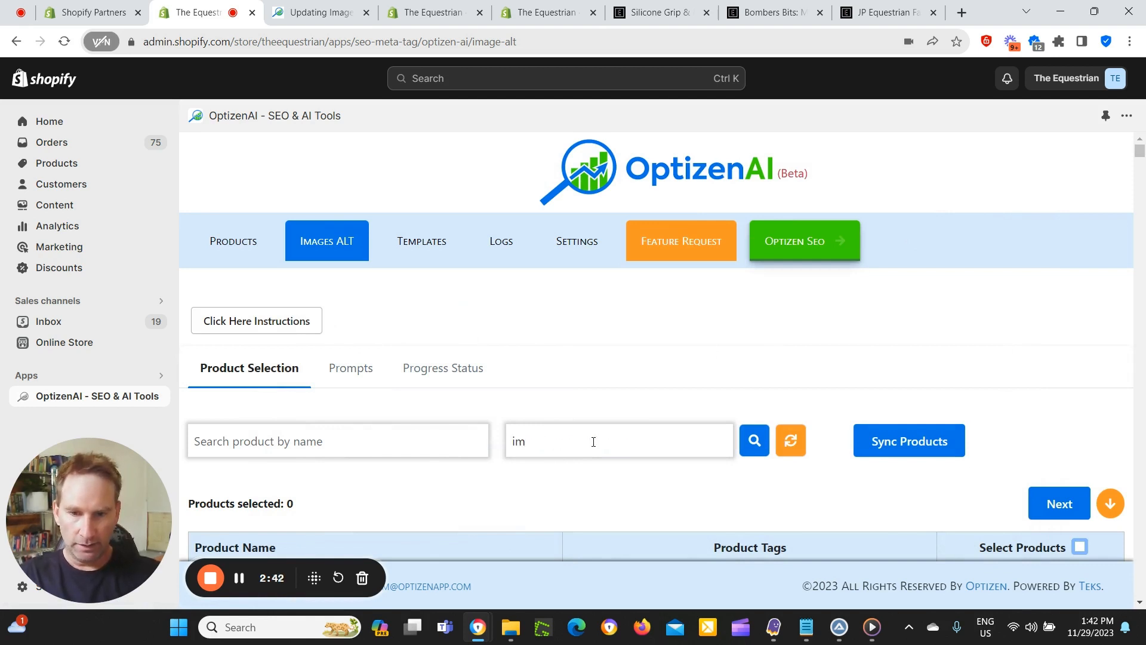
text(age)
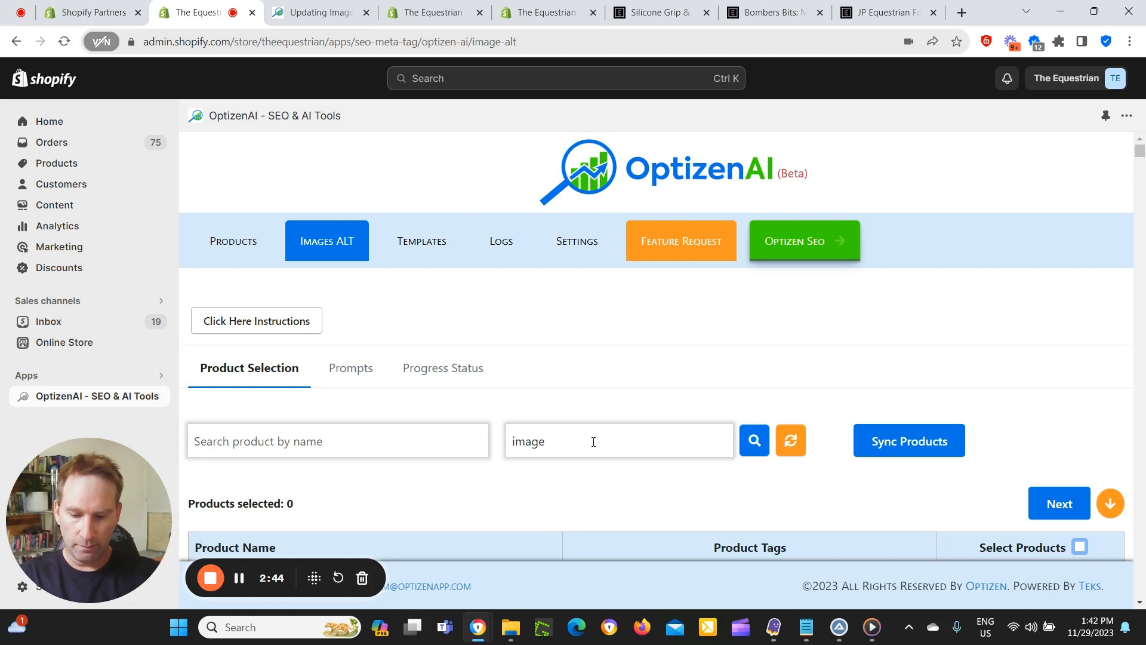
text(alttest)
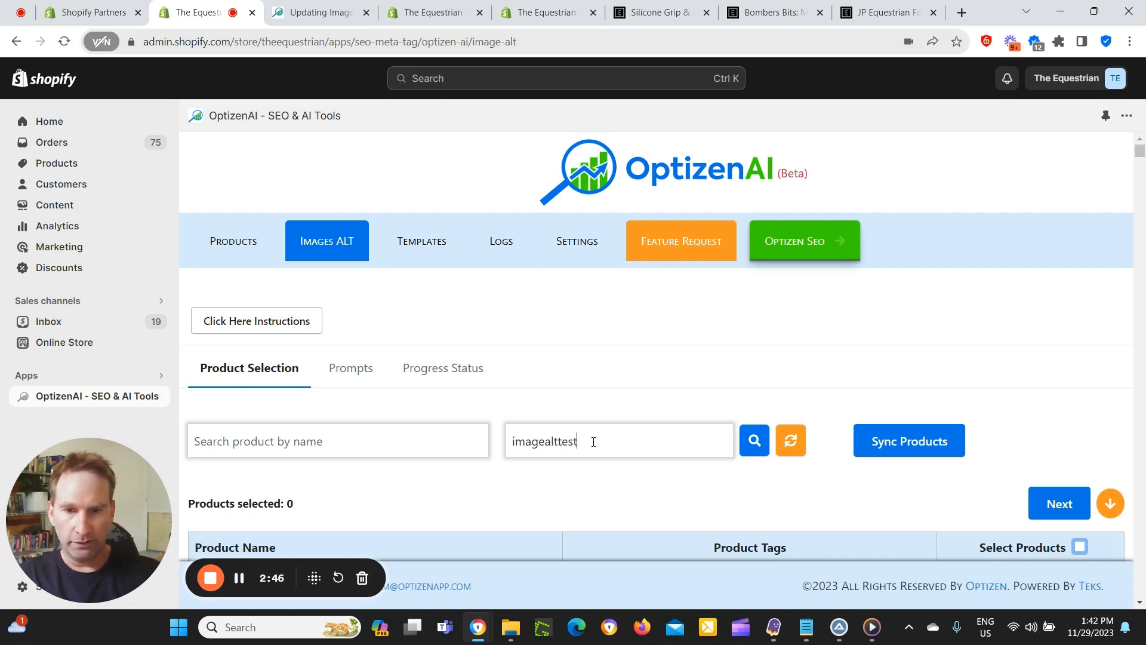
click(755, 441)
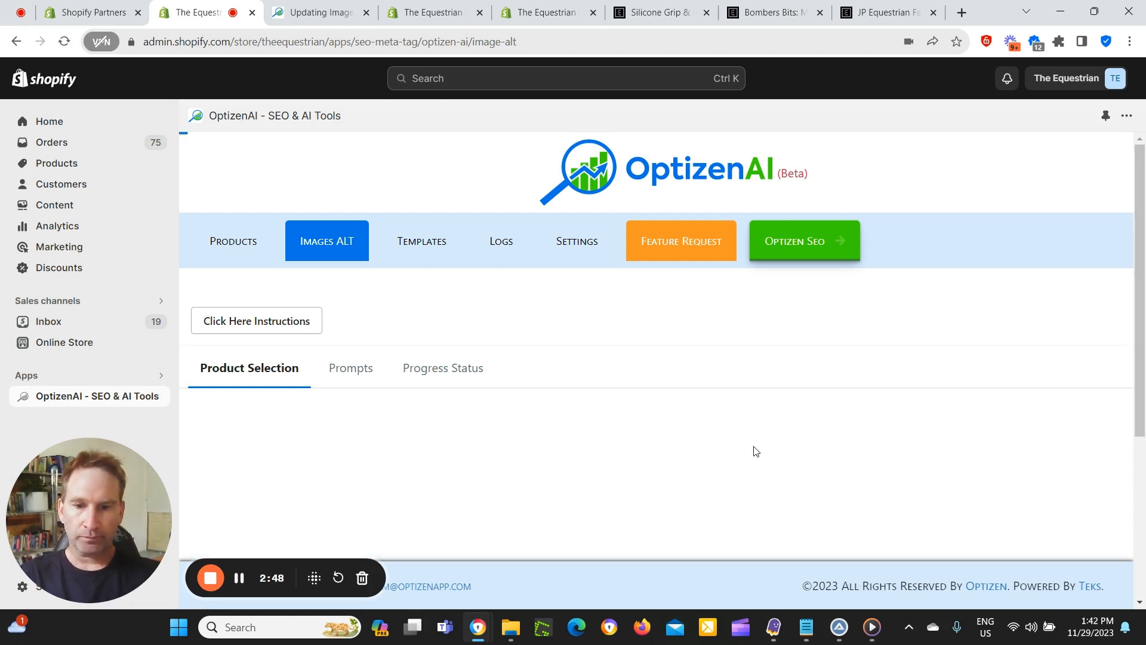
Examine the product names and tags in the filtered list.
scroll(550, 417, down, 5)
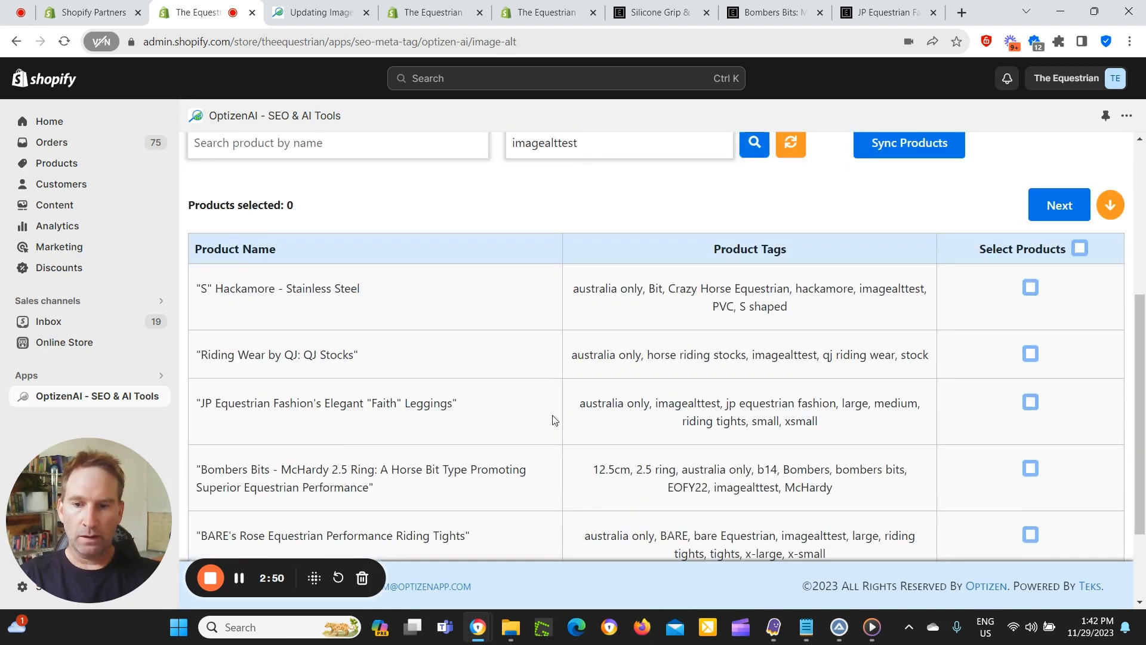
scroll(478, 336, up, 2)
scroll(729, 338, down, 2)
scroll(671, 335, up, 3)
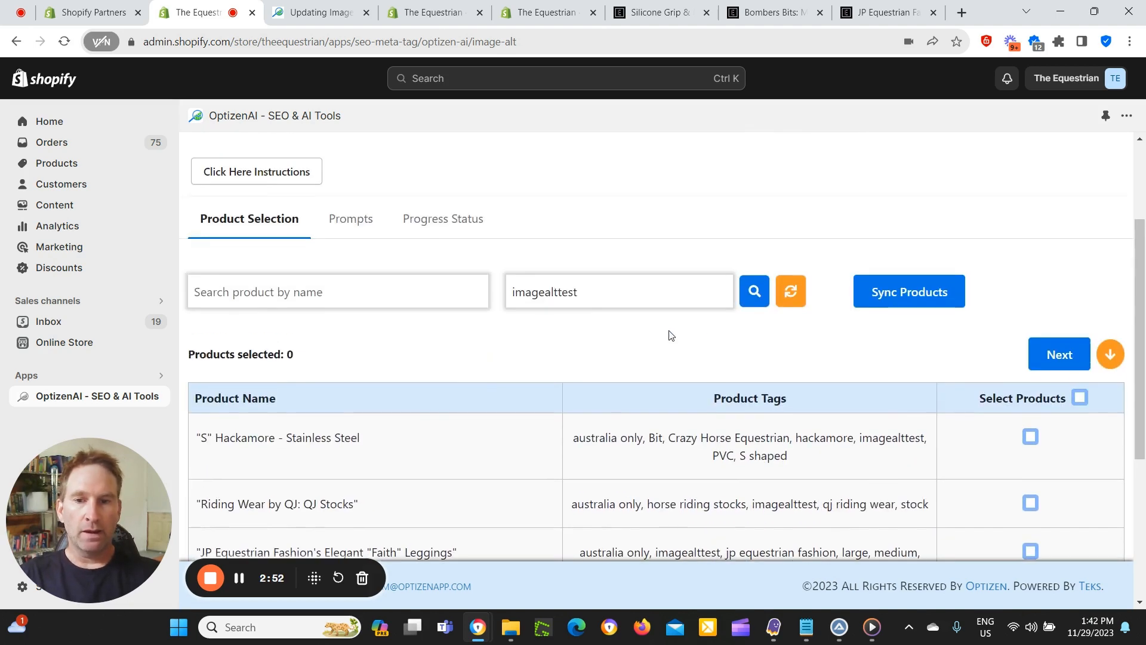
scroll(542, 333, up, 3)
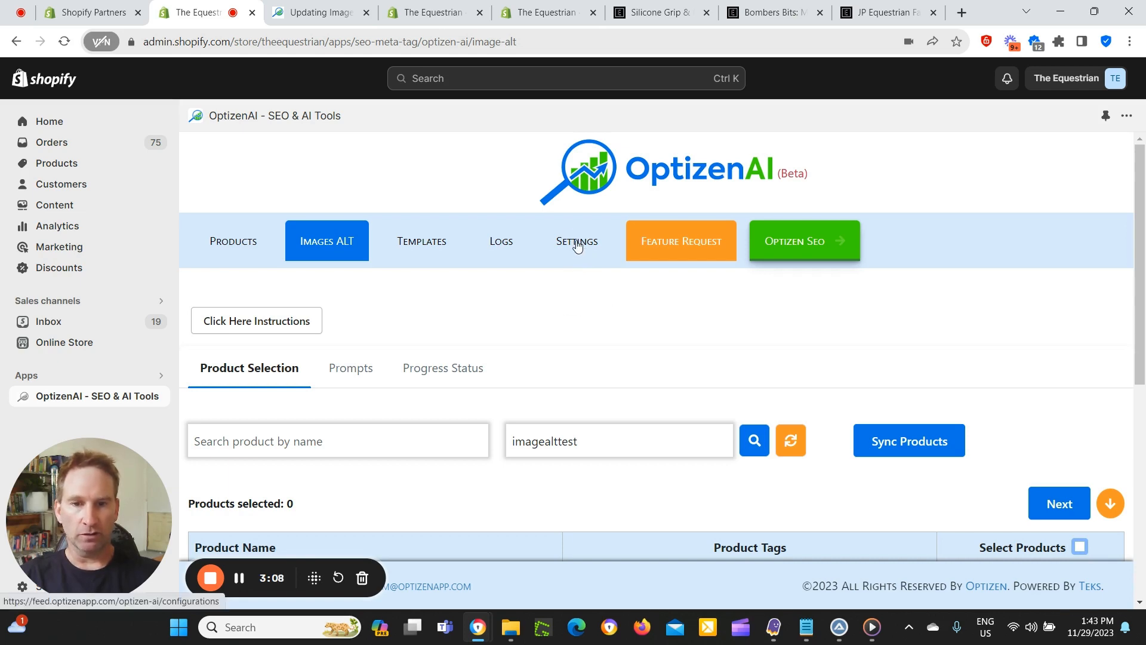
scroll(572, 319, down, 3)
scroll(556, 237, up, 3)
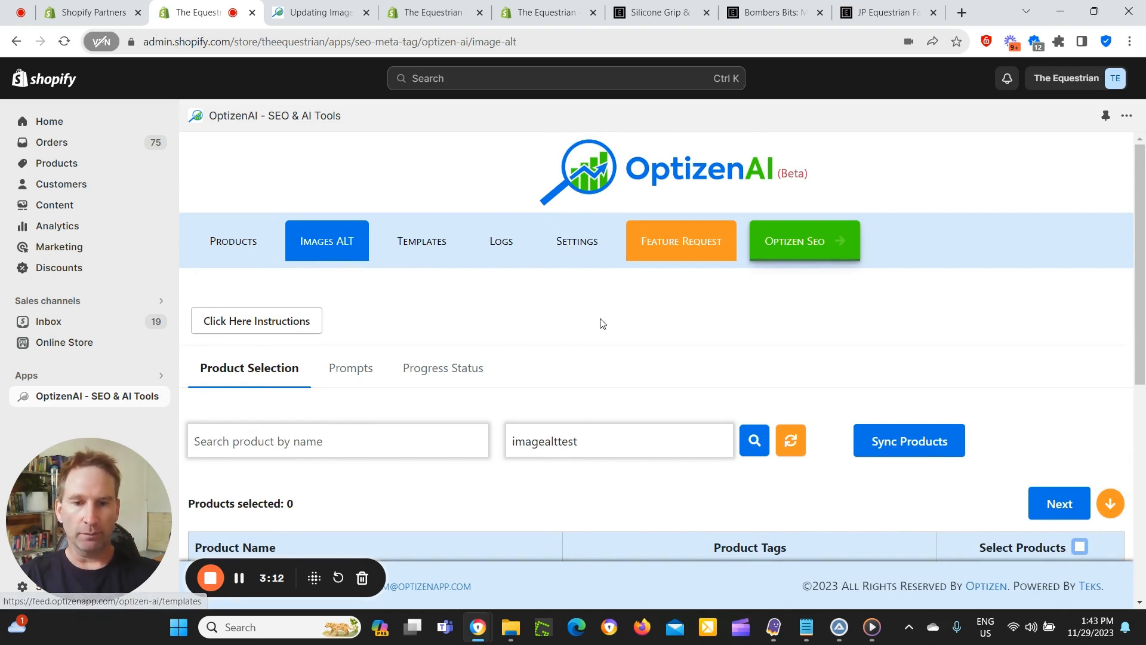
scroll(556, 345, down, 2)
scroll(568, 346, up, 1)
scroll(568, 346, down, 1)
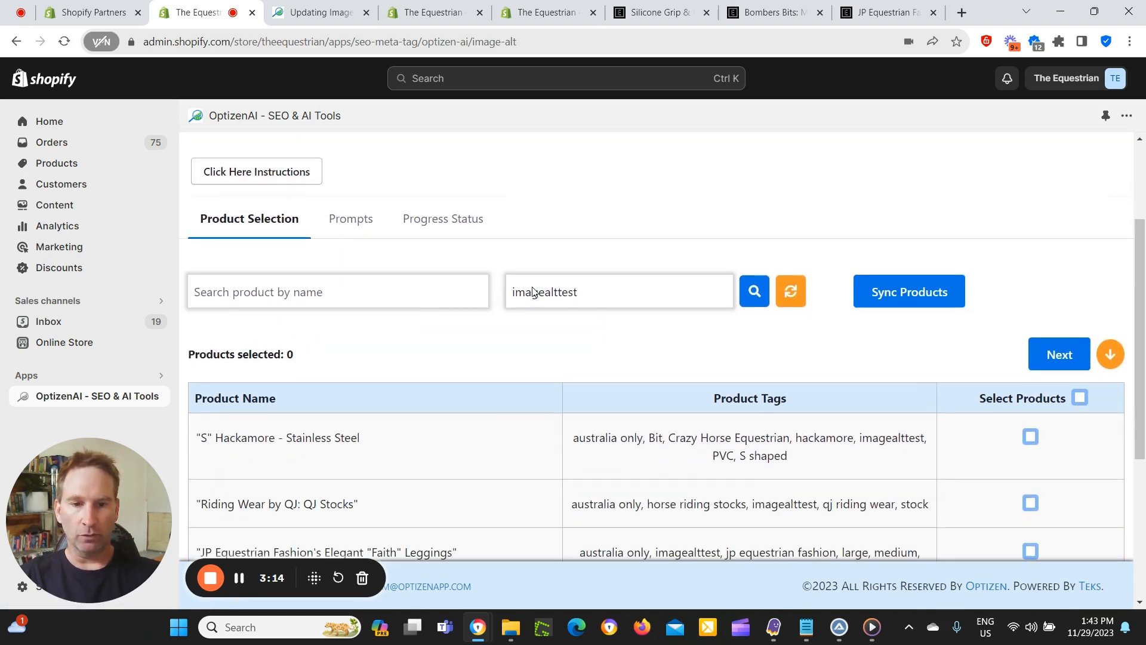
Select all products in the list filtered by the imagealttest tag.
scroll(350, 382, down, 3)
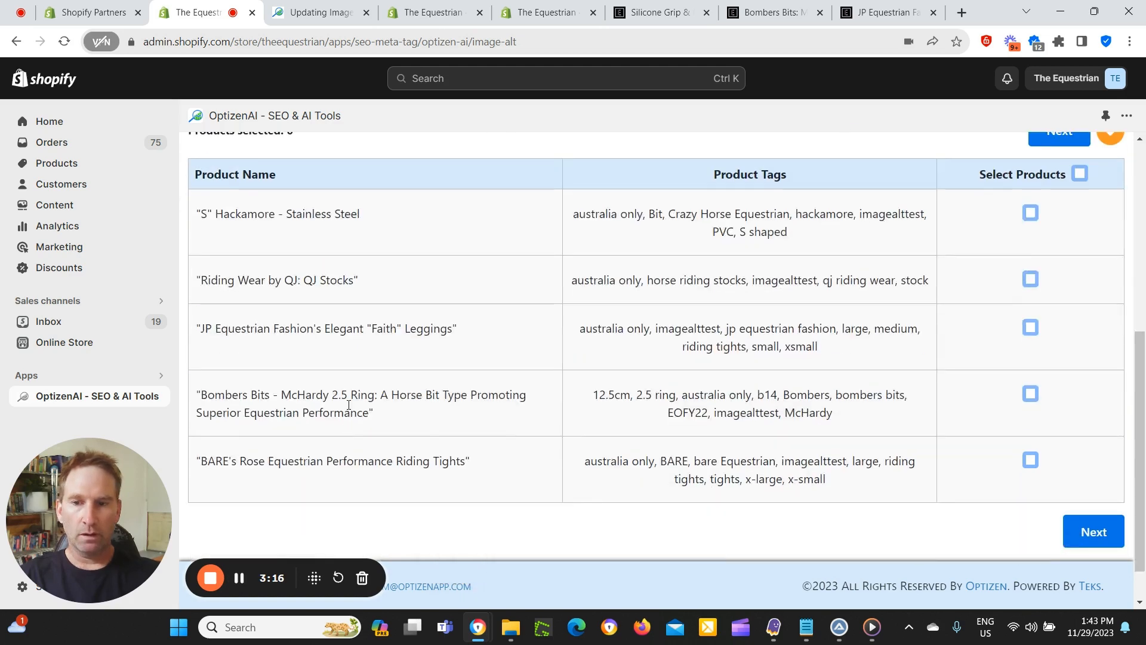
scroll(670, 298, up, 1)
scroll(835, 304, down, 2)
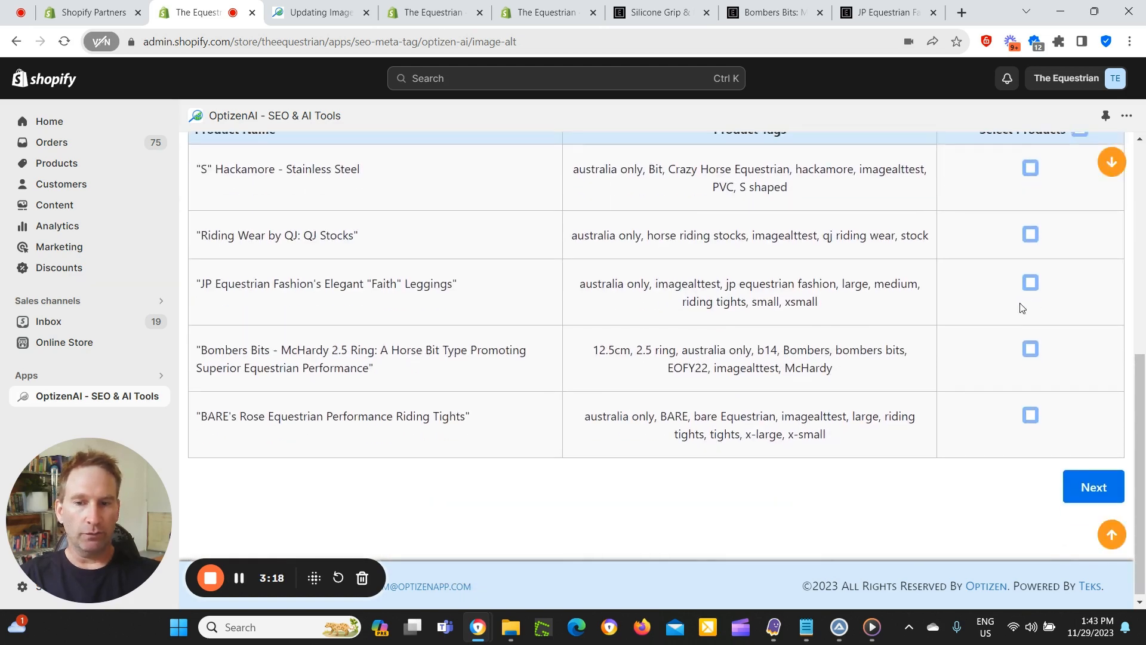
scroll(1056, 312, up, 2)
scroll(726, 392, down, 2)
scroll(726, 392, up, 2)
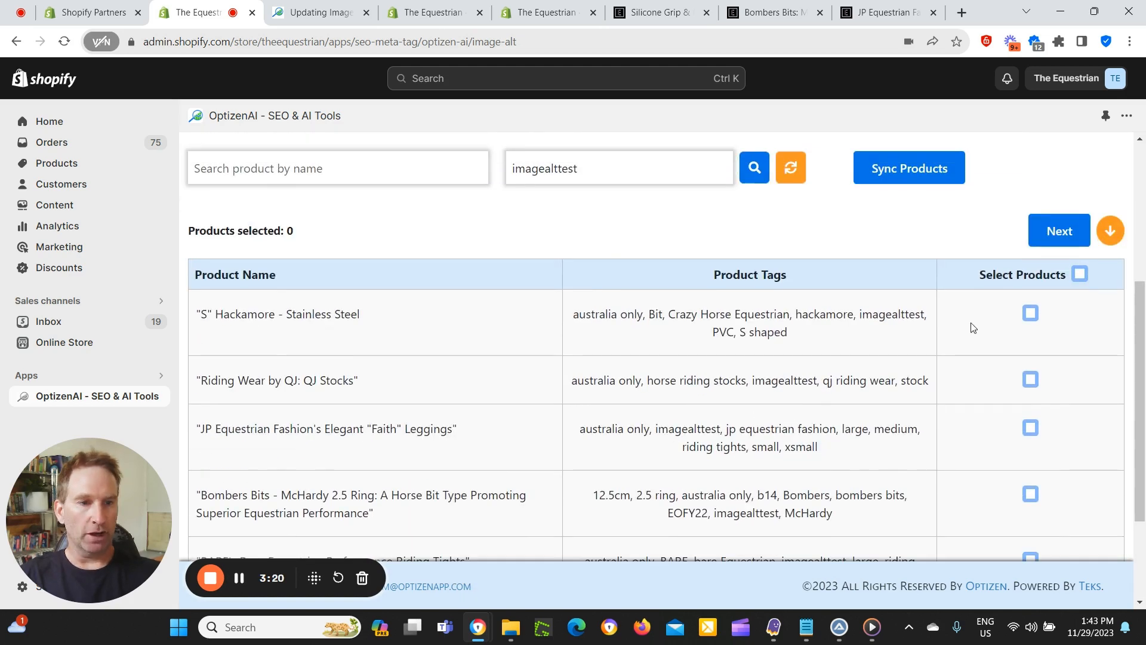
click(1079, 273)
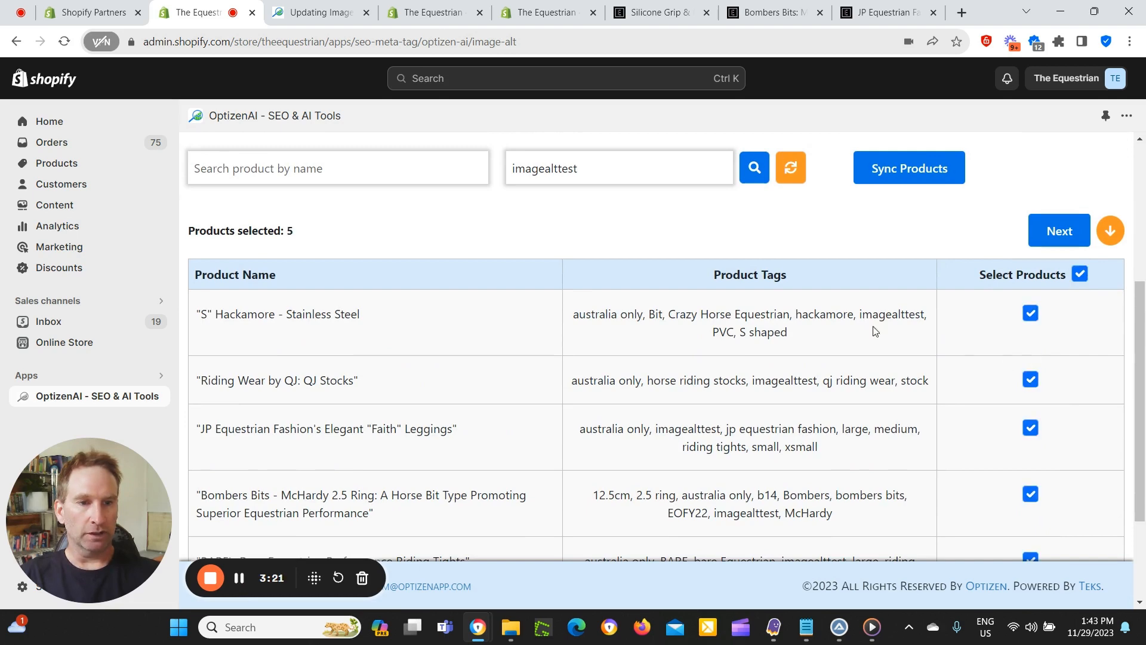
Examine the product images on the storefront pages of the BARE Rose riding tights, Bombers McHardy bit and JP "Faith" leggings.
click(634, 6)
scroll(301, 308, down, 2)
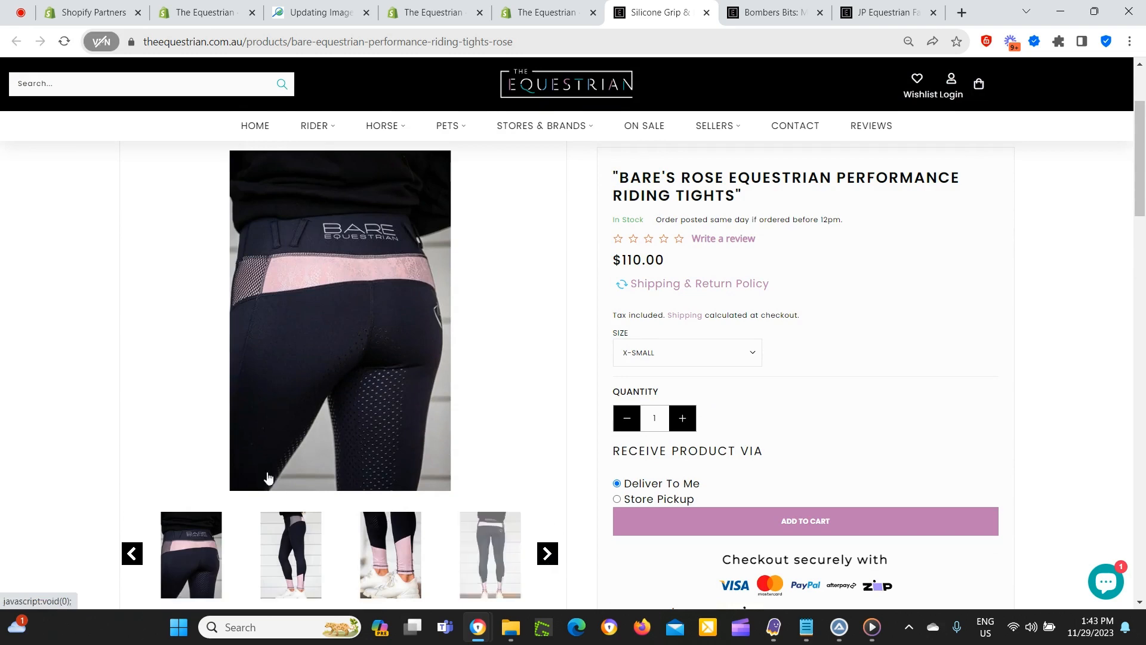
scroll(559, 565, down, 3)
click(774, 10)
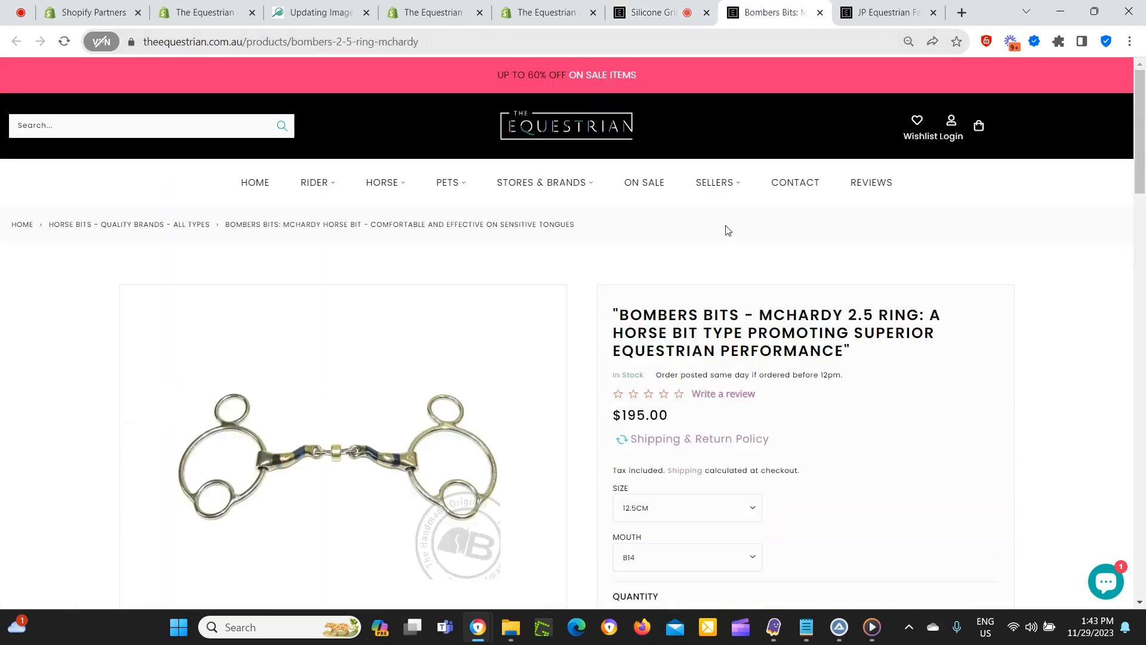
scroll(394, 400, down, 3)
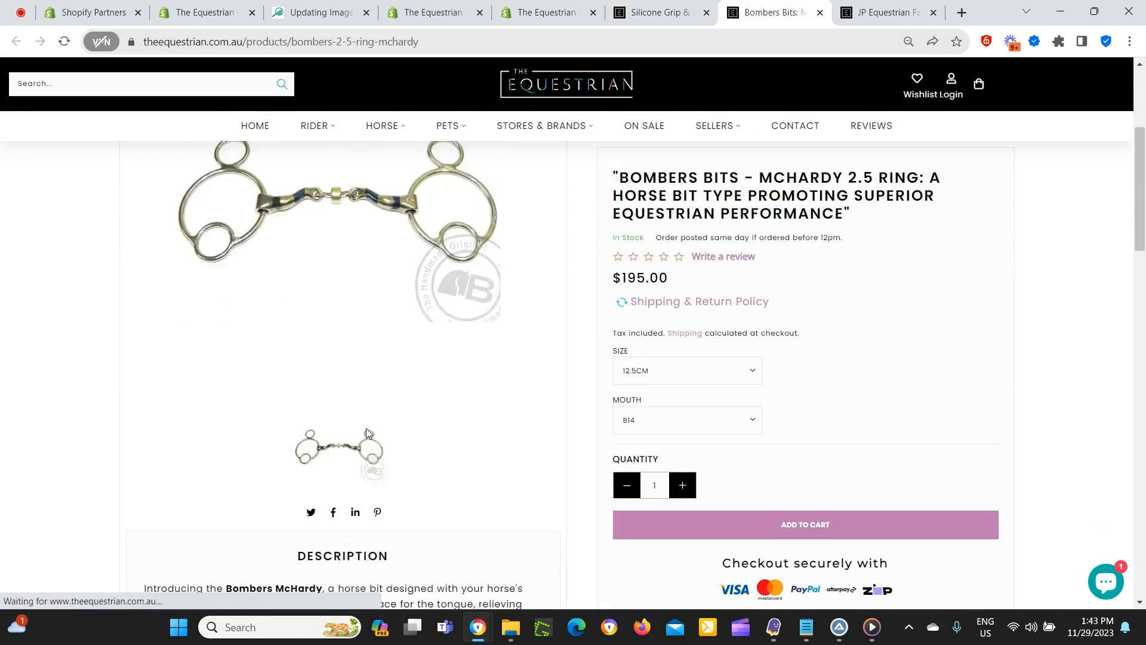
key(ctrl+Tab)
scroll(521, 320, down, 3)
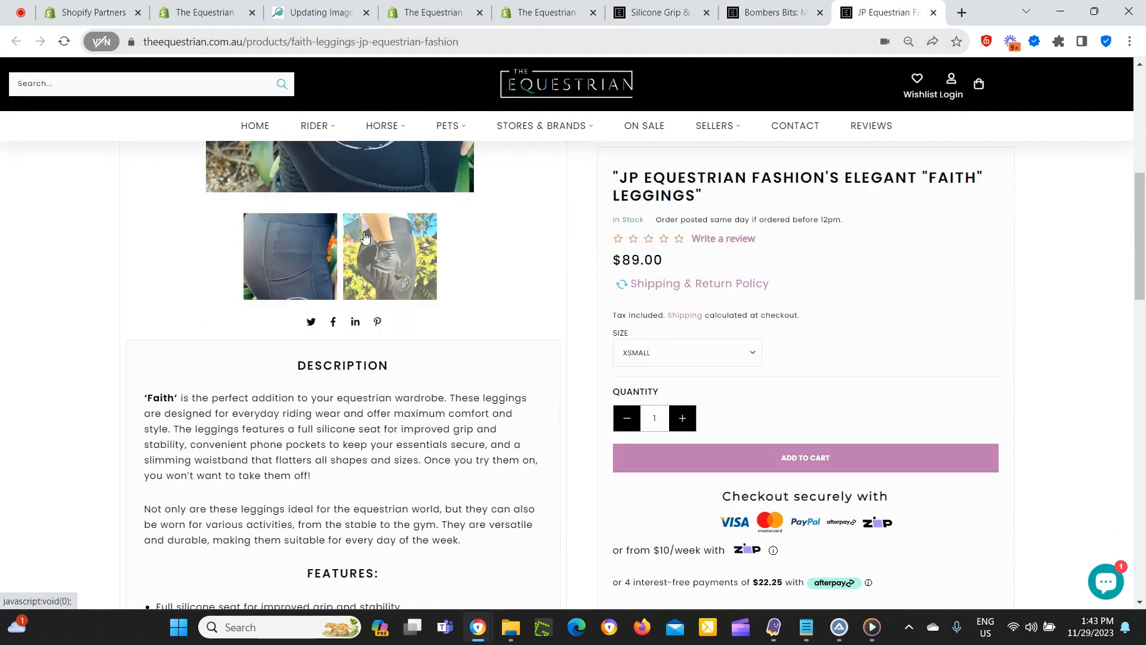
scroll(352, 340, up, 3)
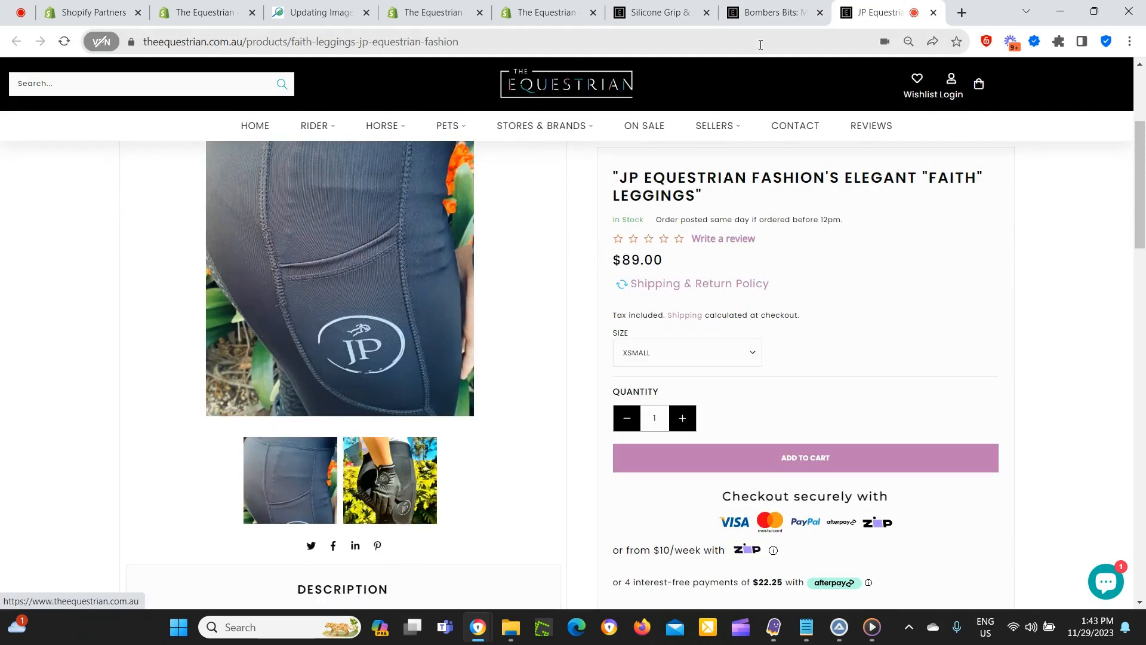
Return to the OptizenAI product selection and proceed with the selected products to the Prompts stage.
click(545, 18)
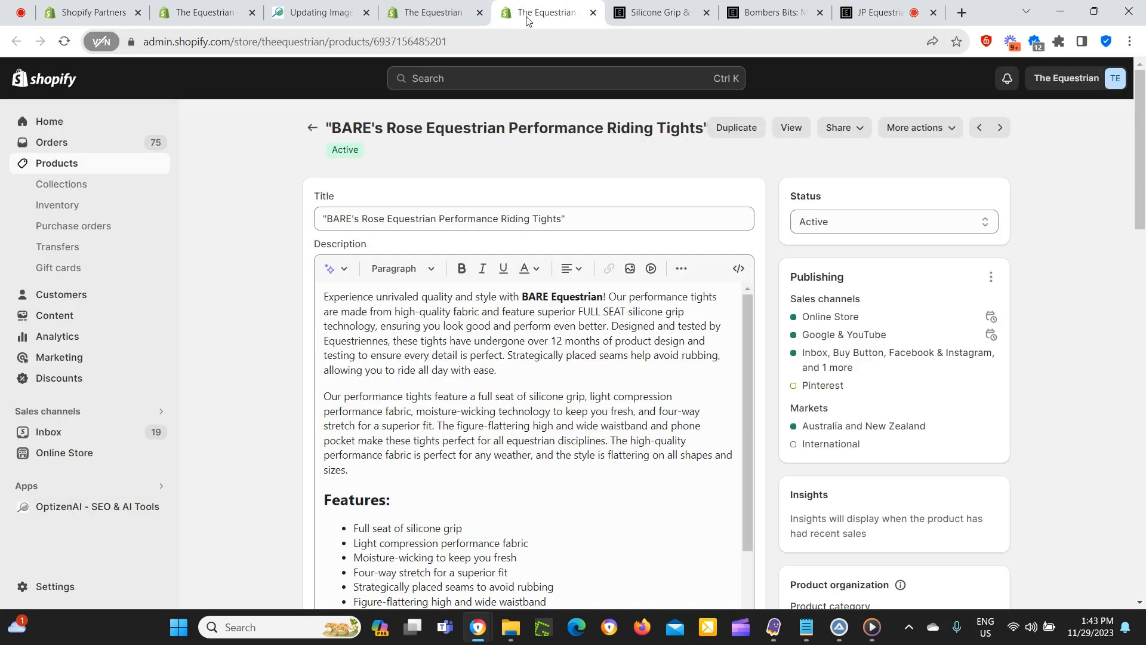
click(447, 18)
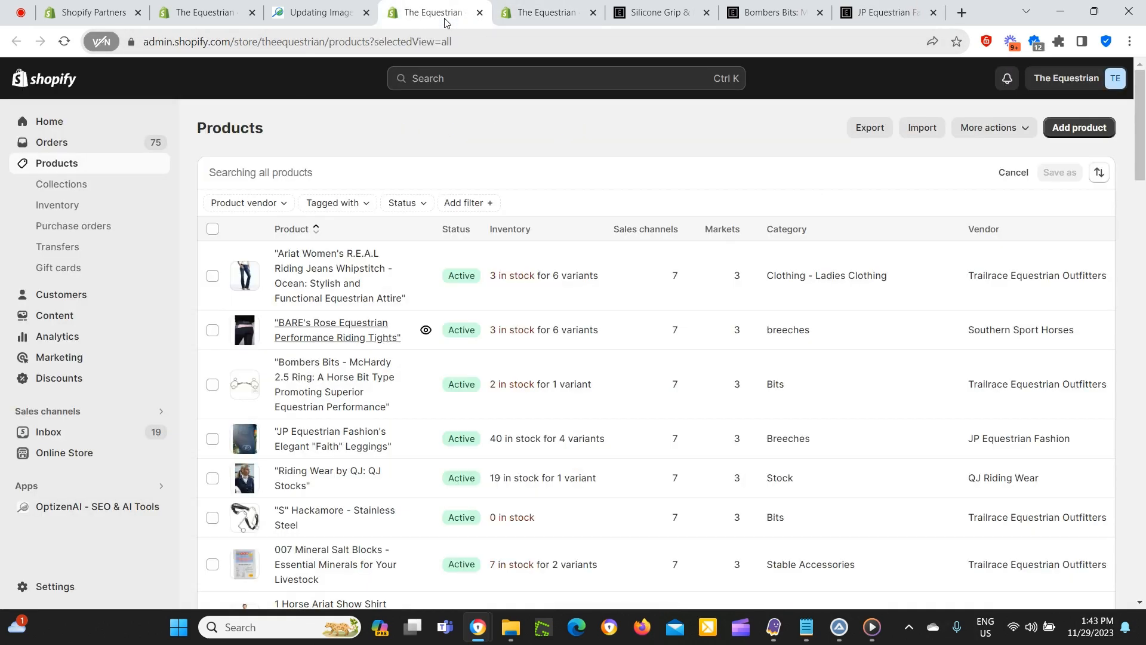
click(325, 13)
click(209, 14)
scroll(967, 430, down, 3)
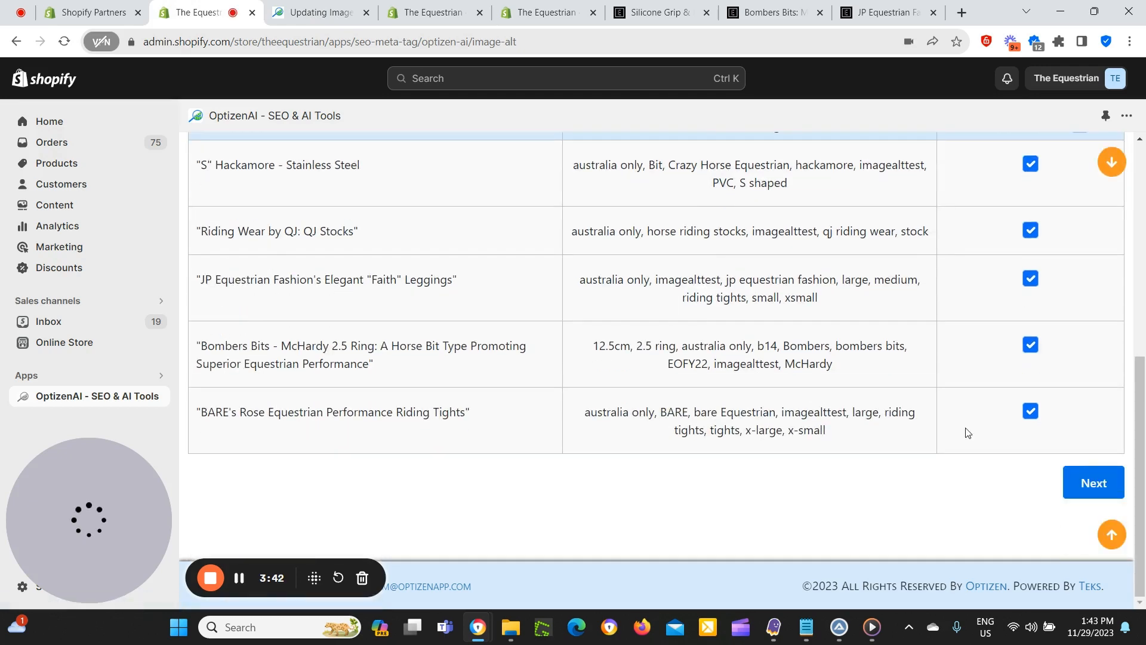
scroll(1013, 364, up, 3)
scroll(1013, 363, down, 3)
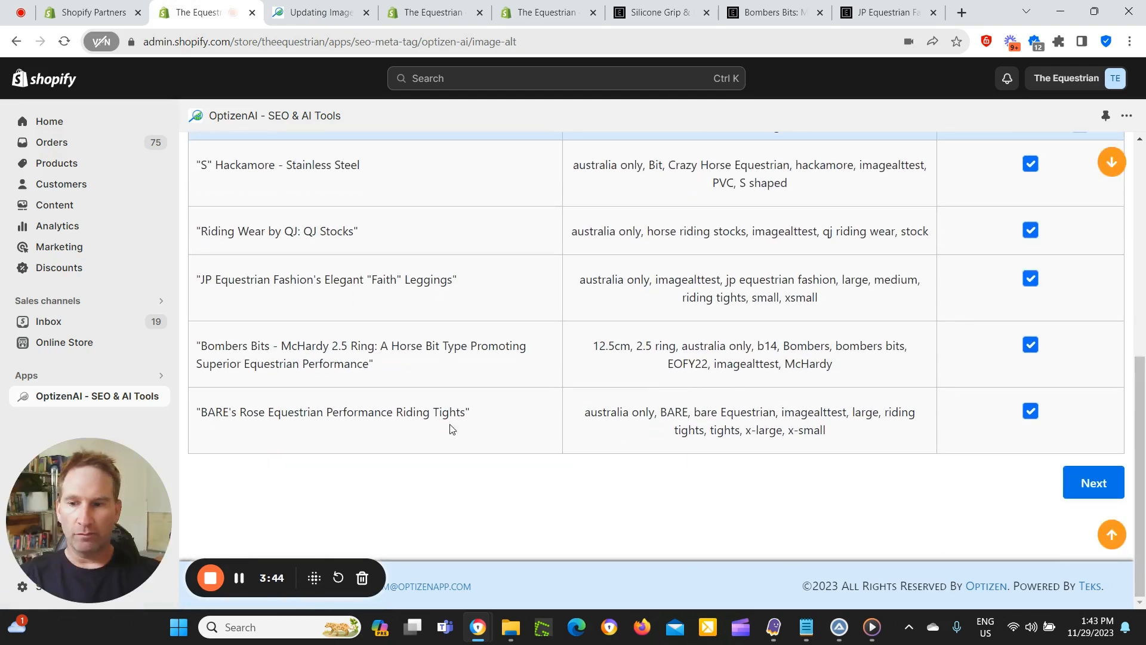
scroll(980, 589, up, 5)
scroll(1069, 525, down, 5)
click(1095, 485)
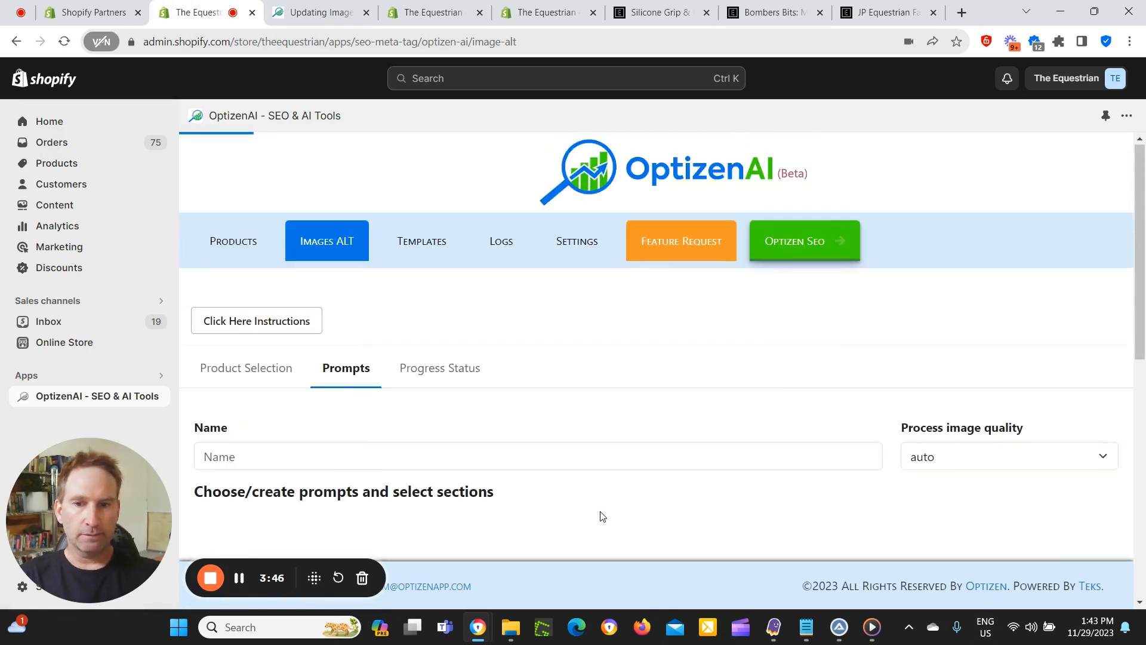
Name the image alt text update run "Image AI Update Test".
click(289, 455)
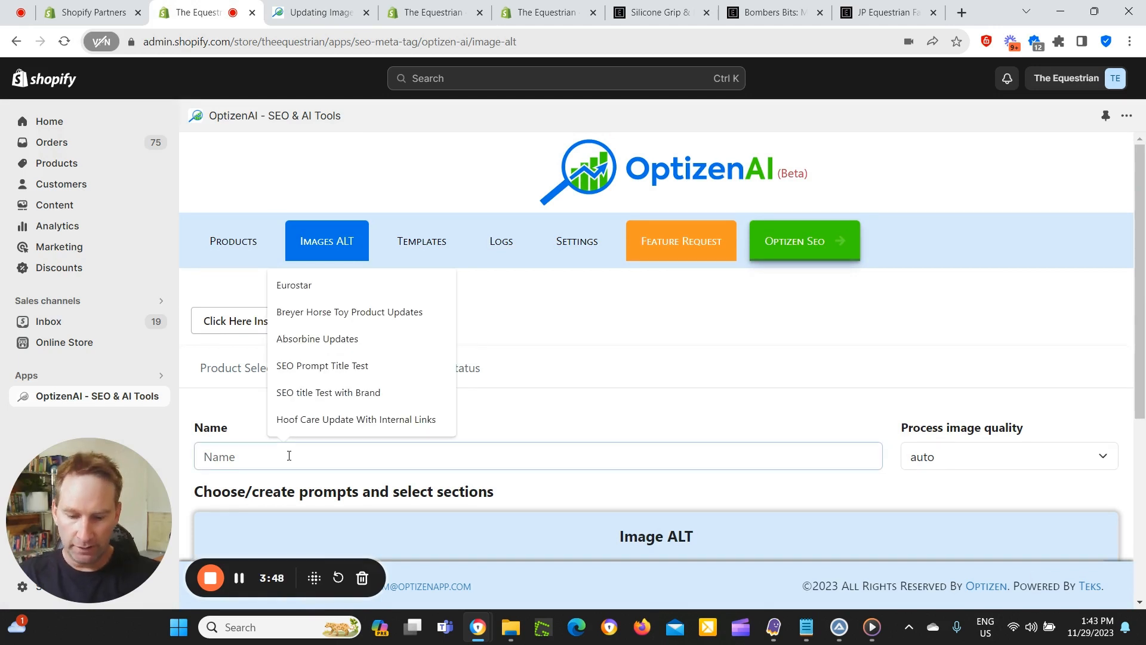
text(Image Al)
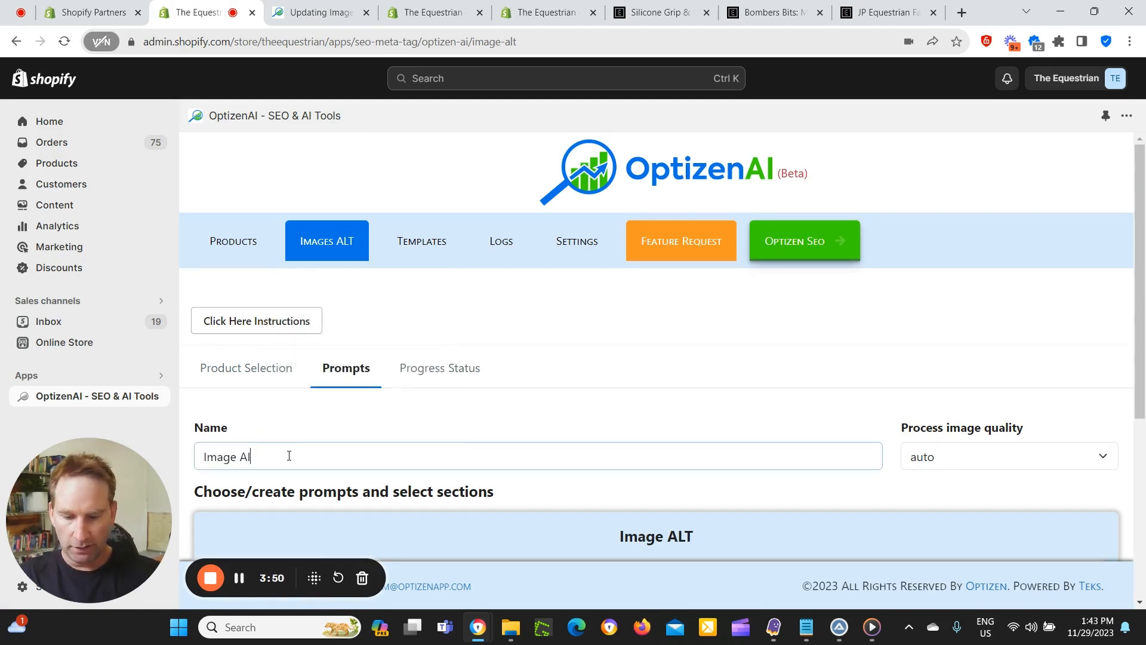
text( Update)
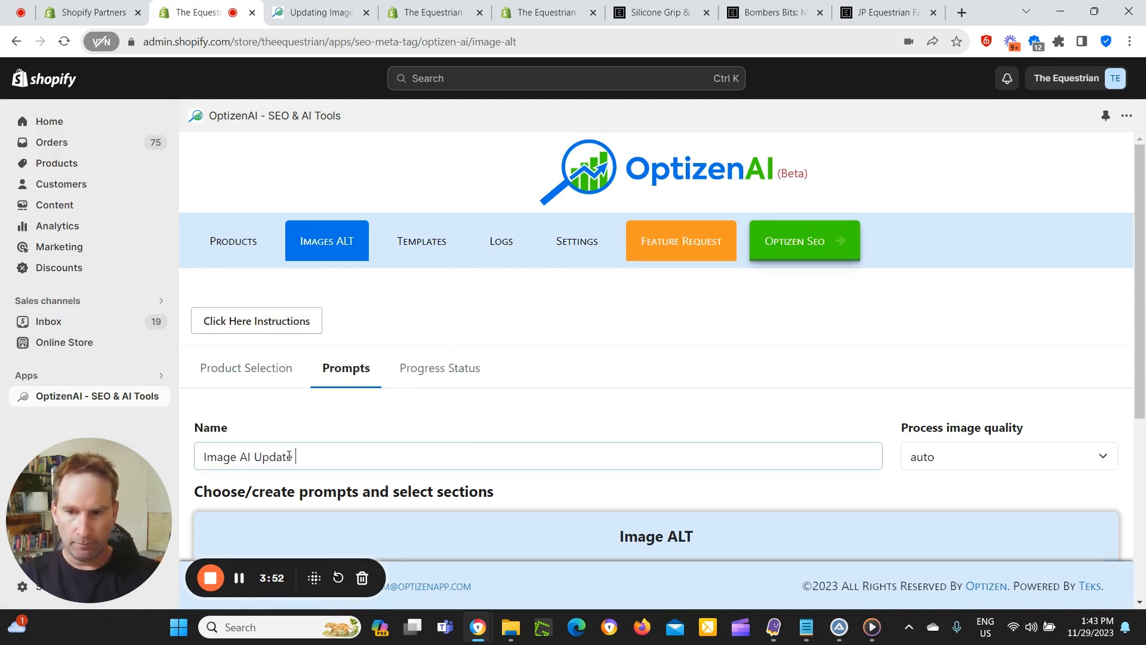
text( Test)
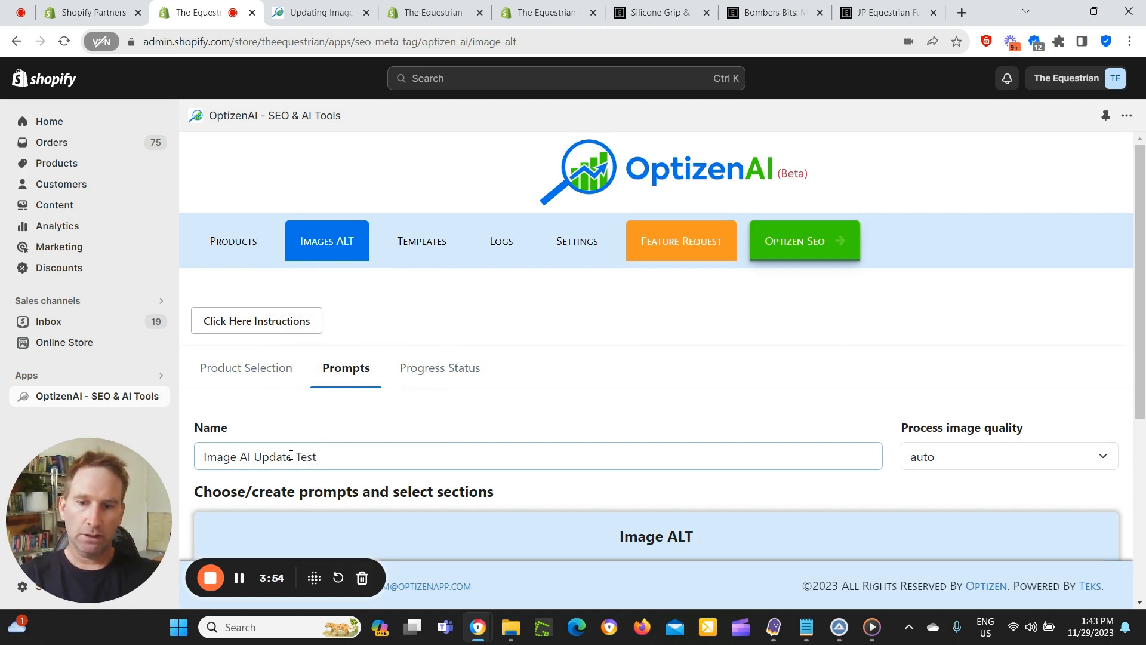
scroll(425, 409, down, 3)
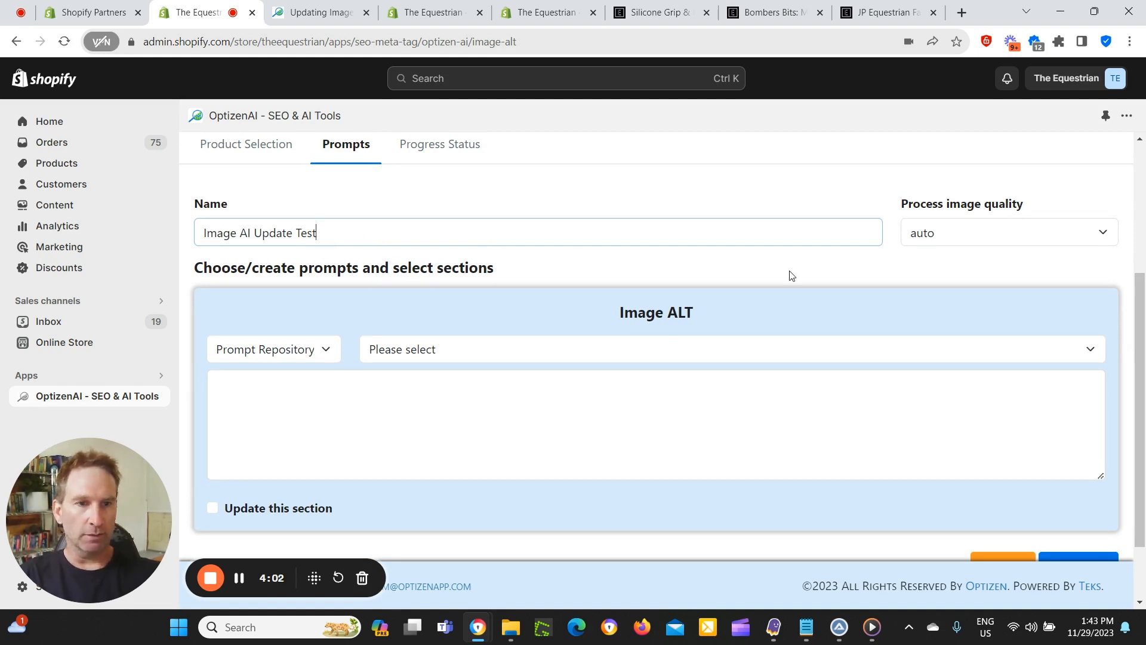
scroll(985, 263, up, 1)
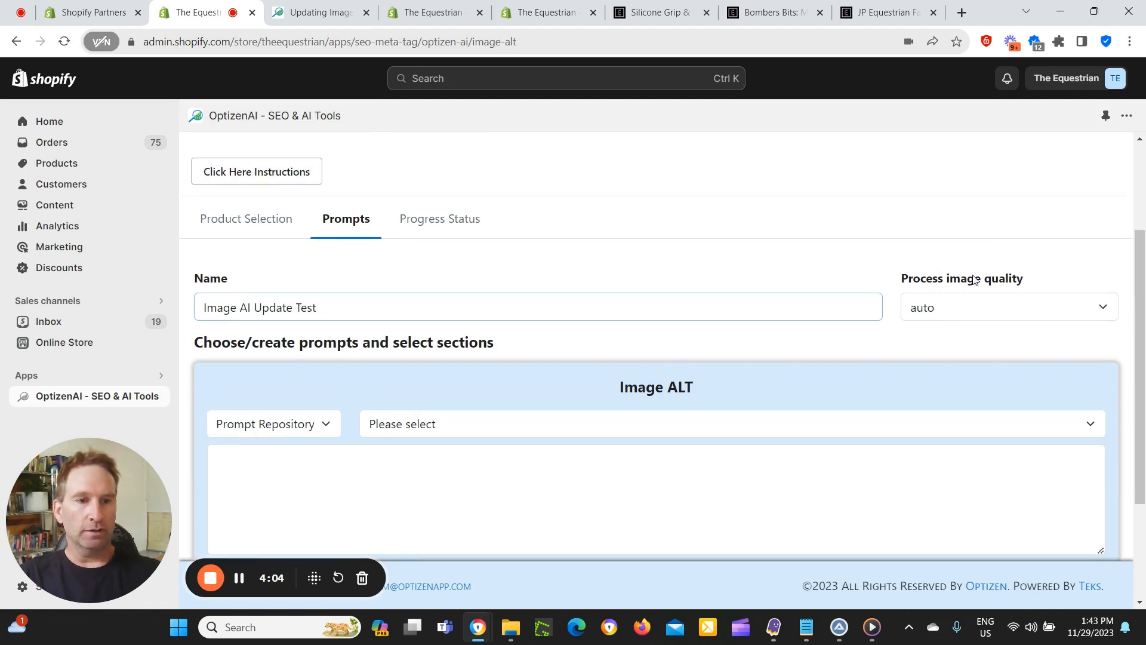
Review the process image quality options, trying low, and leave the setting on auto.
click(977, 308)
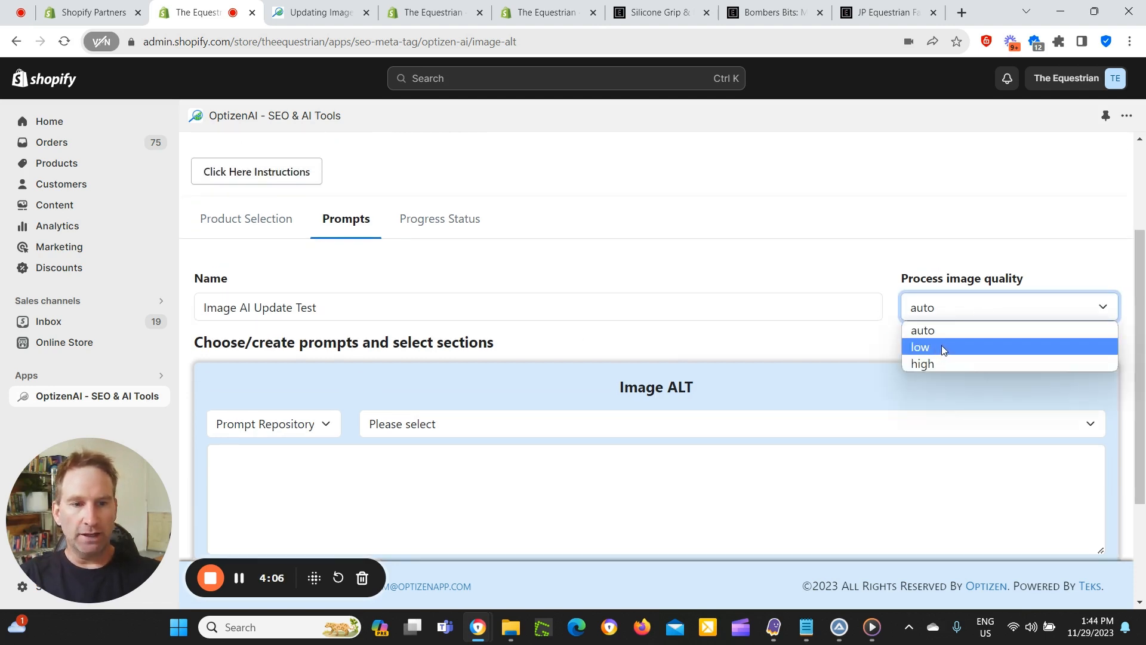
click(964, 330)
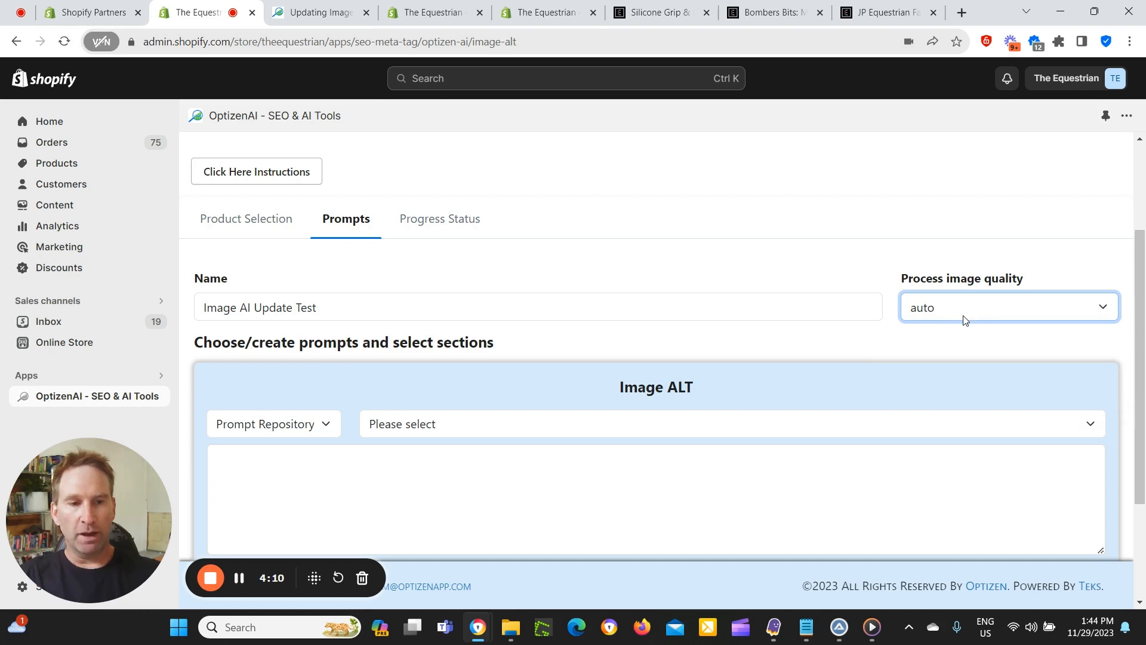
click(965, 312)
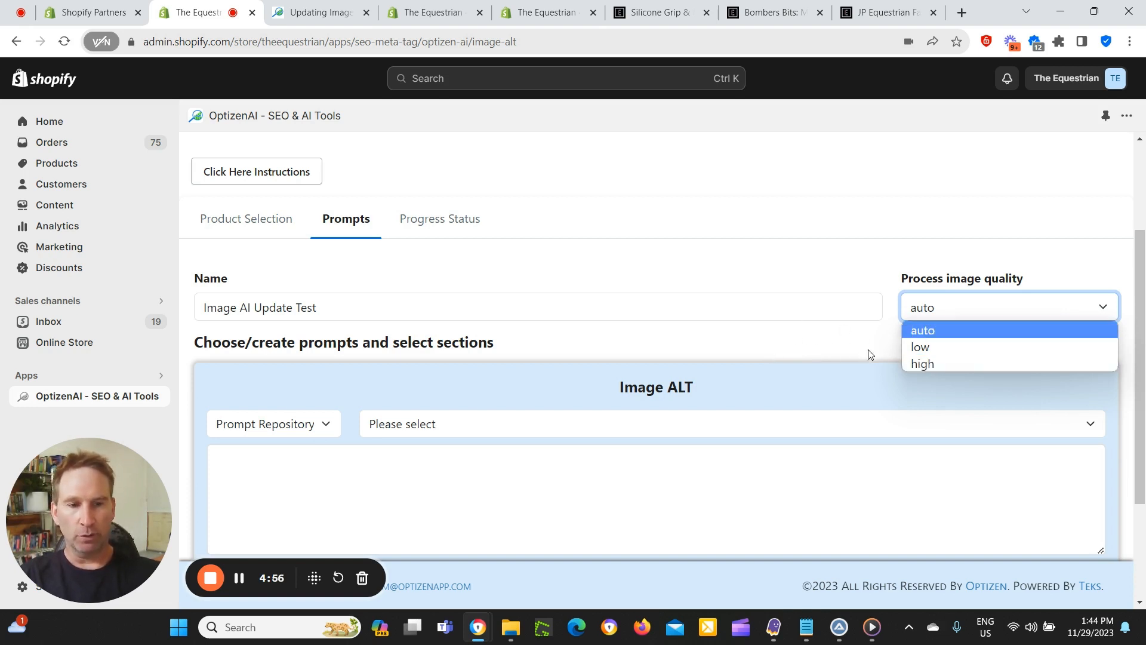
click(957, 339)
click(946, 315)
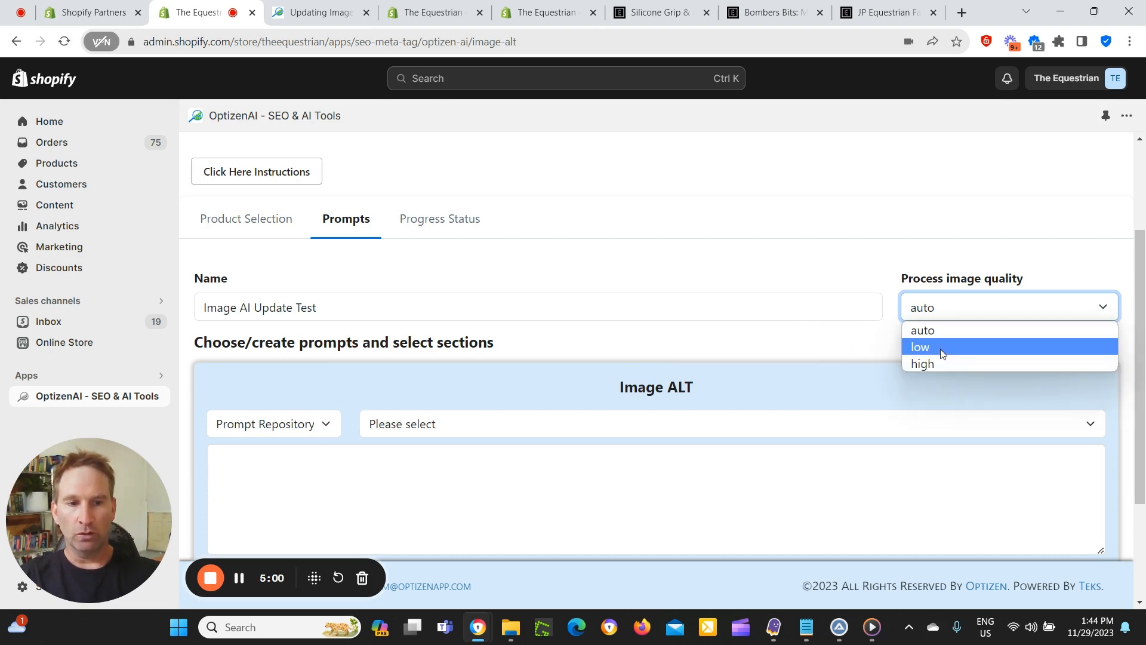
click(940, 348)
click(942, 317)
click(929, 330)
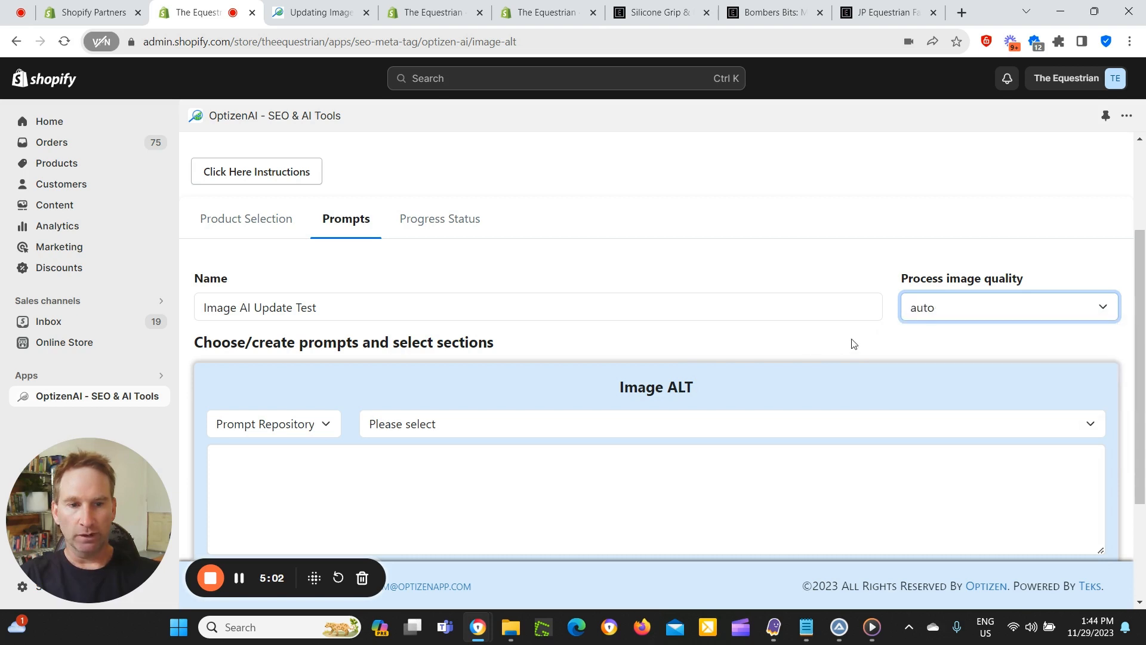
Check the ready-made Image ALT prompts offered by the Prompt Repository.
scroll(582, 377, down, 2)
scroll(583, 380, up, 1)
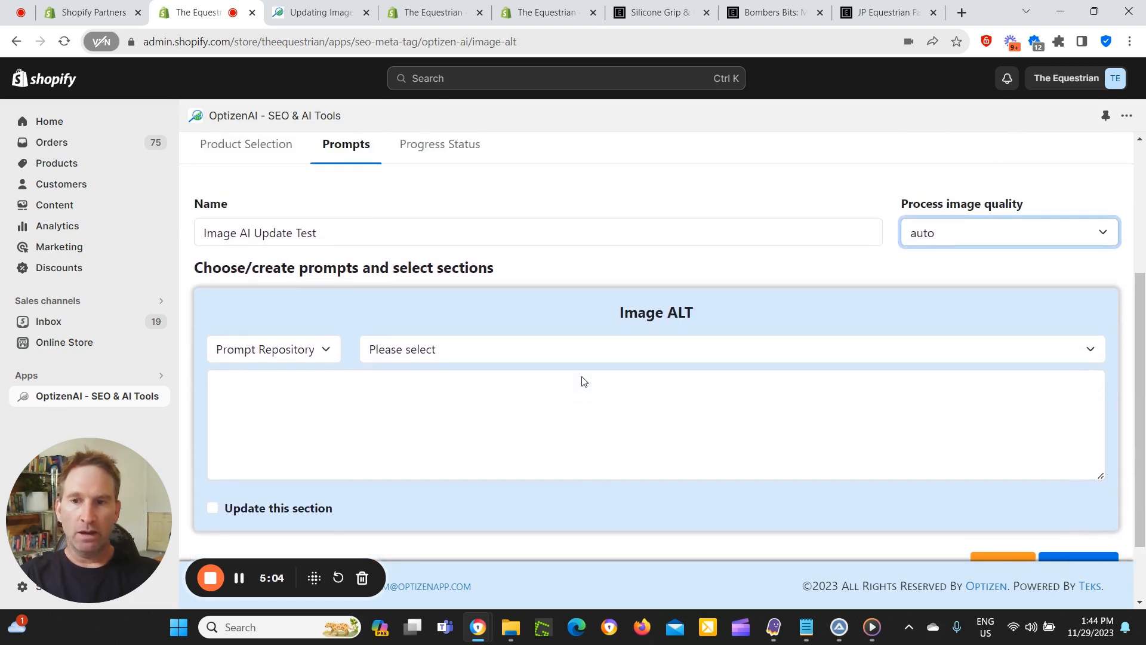
scroll(578, 377, down, 1)
scroll(537, 358, up, 2)
scroll(358, 235, up, 2)
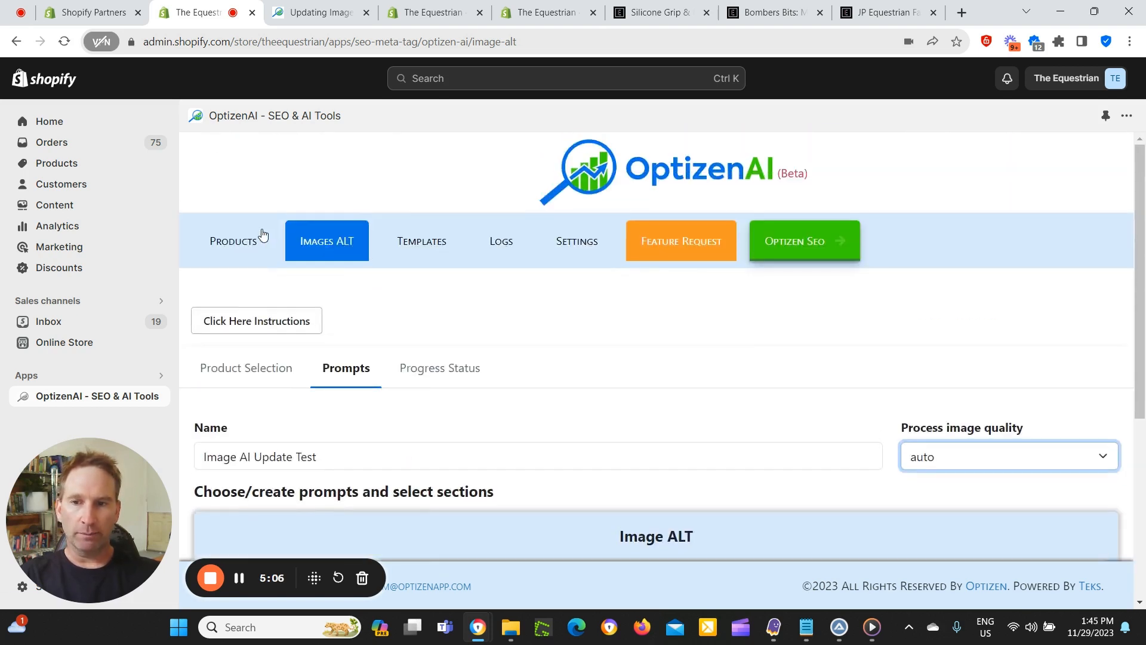
scroll(262, 234, down, 3)
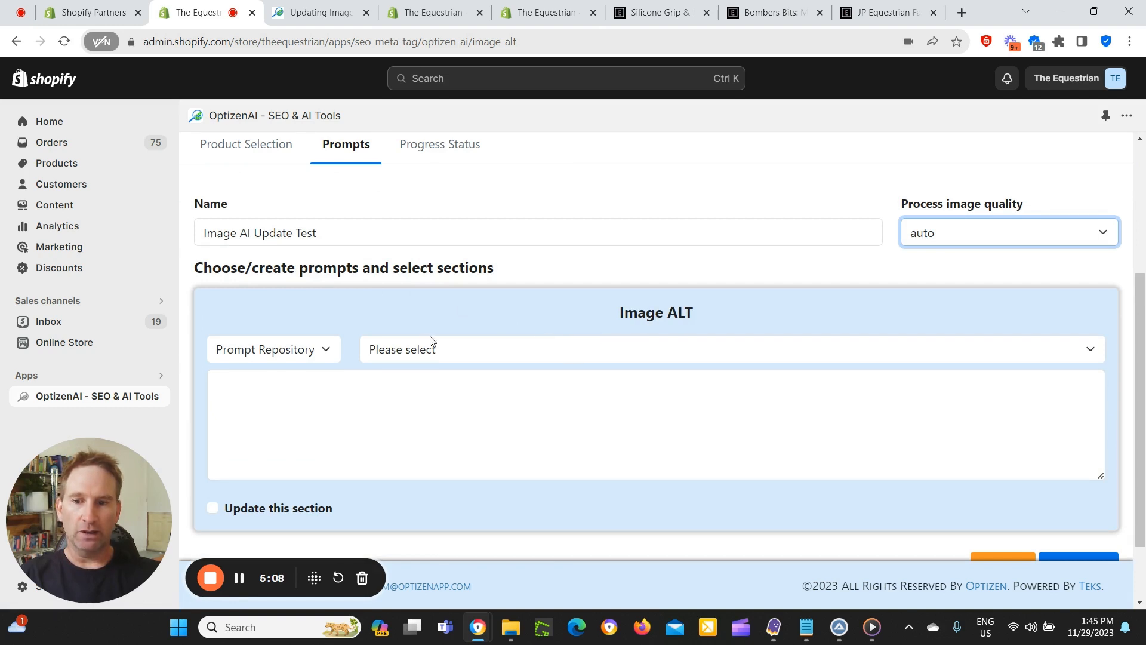
click(304, 349)
click(295, 367)
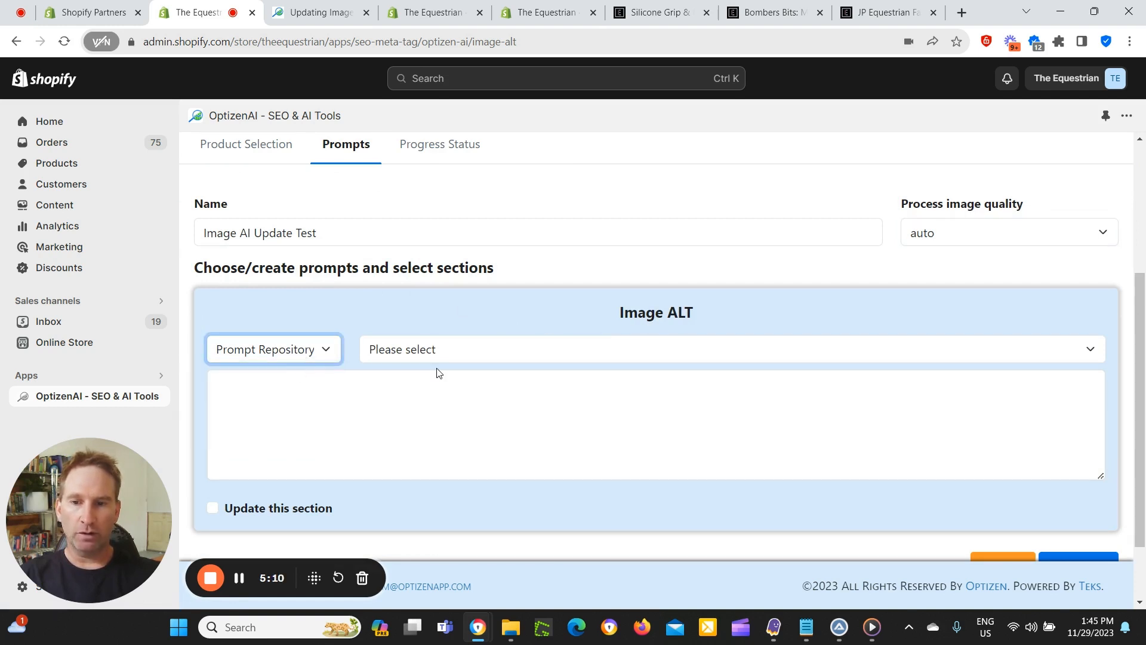
click(438, 354)
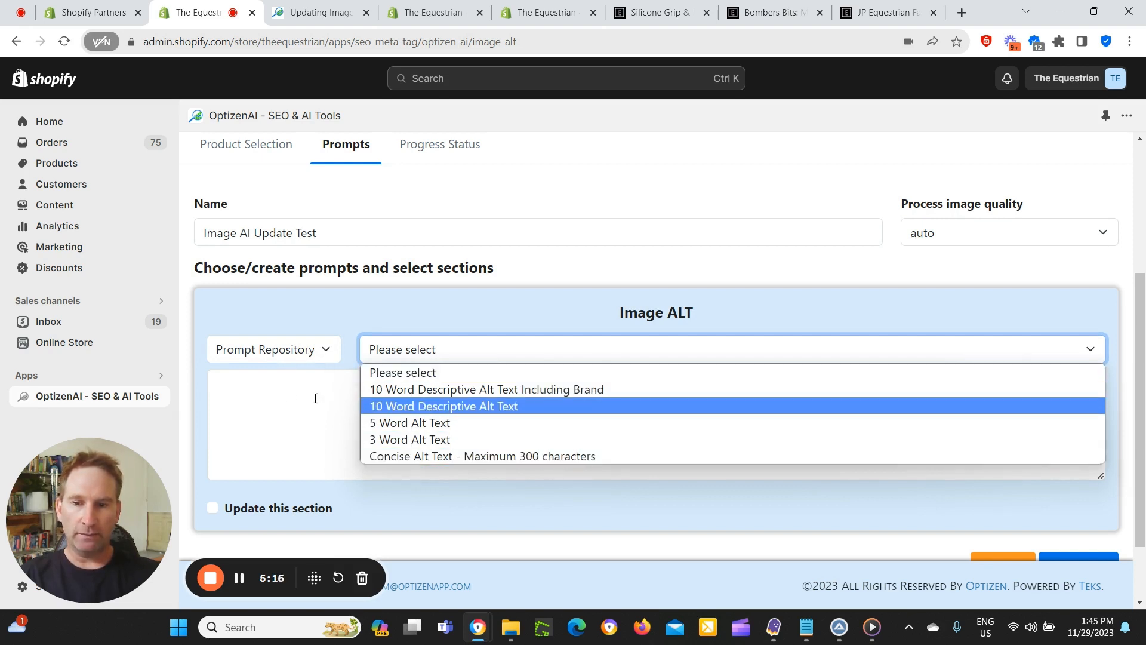
Switch the Image ALT prompt source to Personal and check its list of saved prompts.
click(269, 348)
click(269, 349)
click(271, 393)
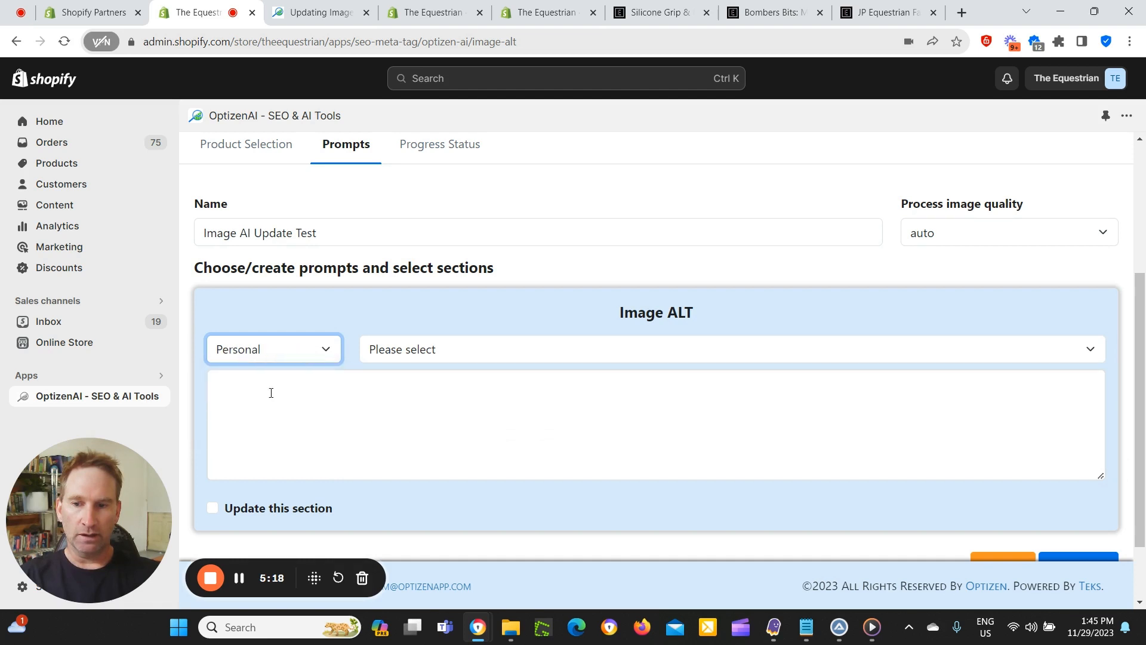
scroll(427, 349, up, 3)
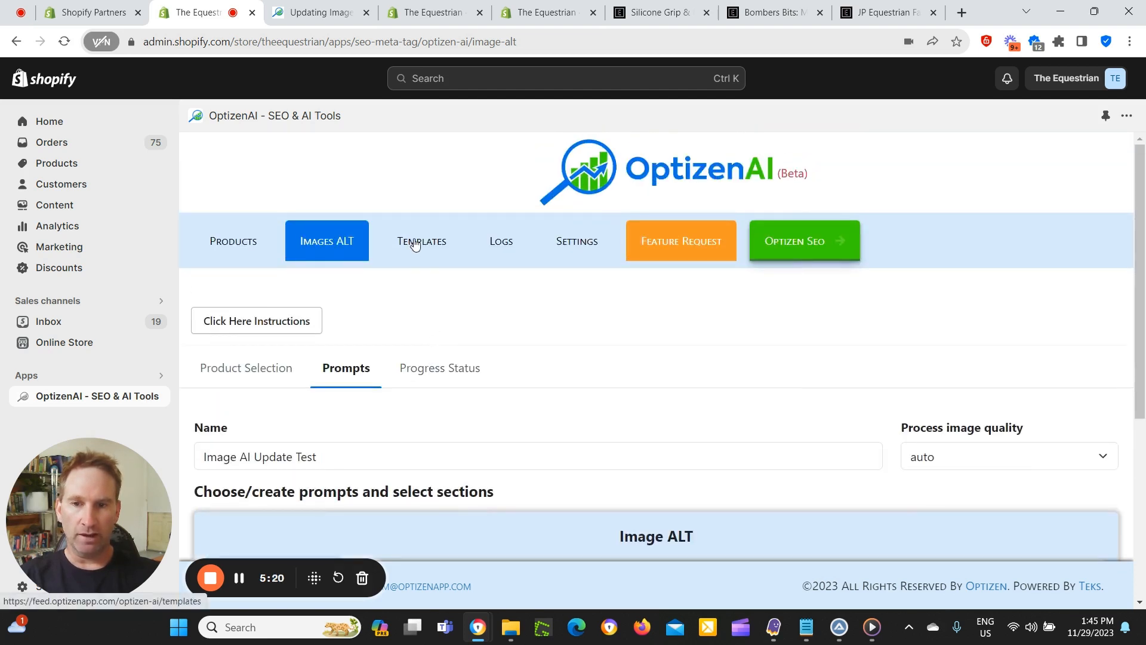
scroll(418, 244, down, 5)
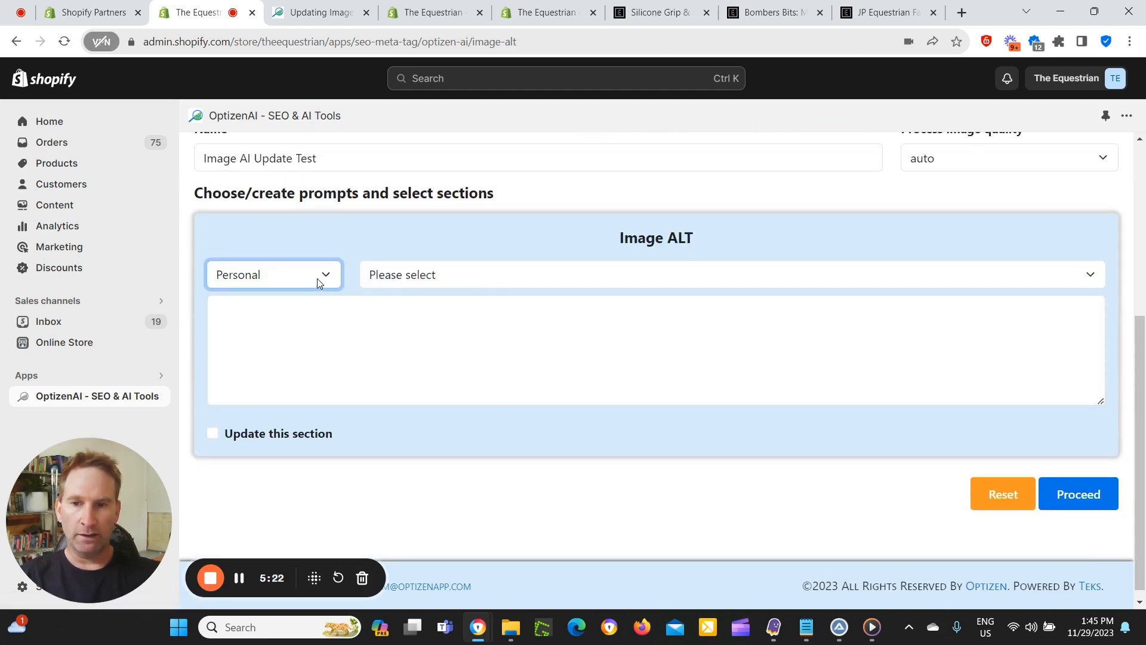
click(342, 316)
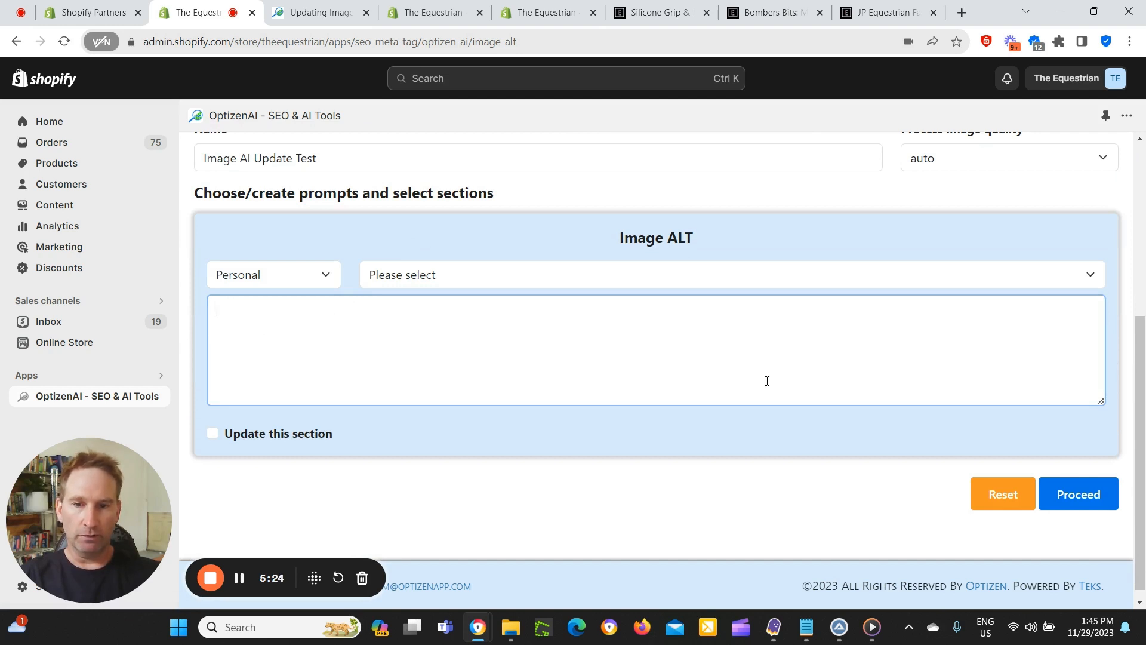
click(447, 275)
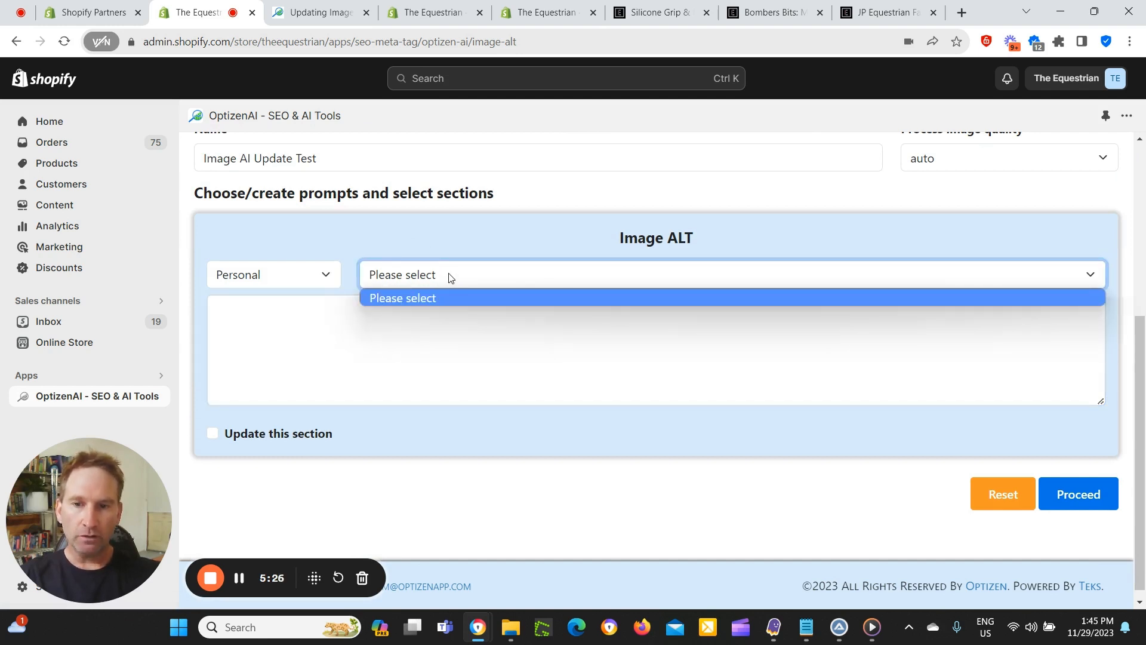
Set the prompt source to Prompt Repository and choose the "10 Word Descriptive Alt Text Including Brand" prompt.
click(304, 309)
click(298, 281)
click(290, 298)
click(454, 277)
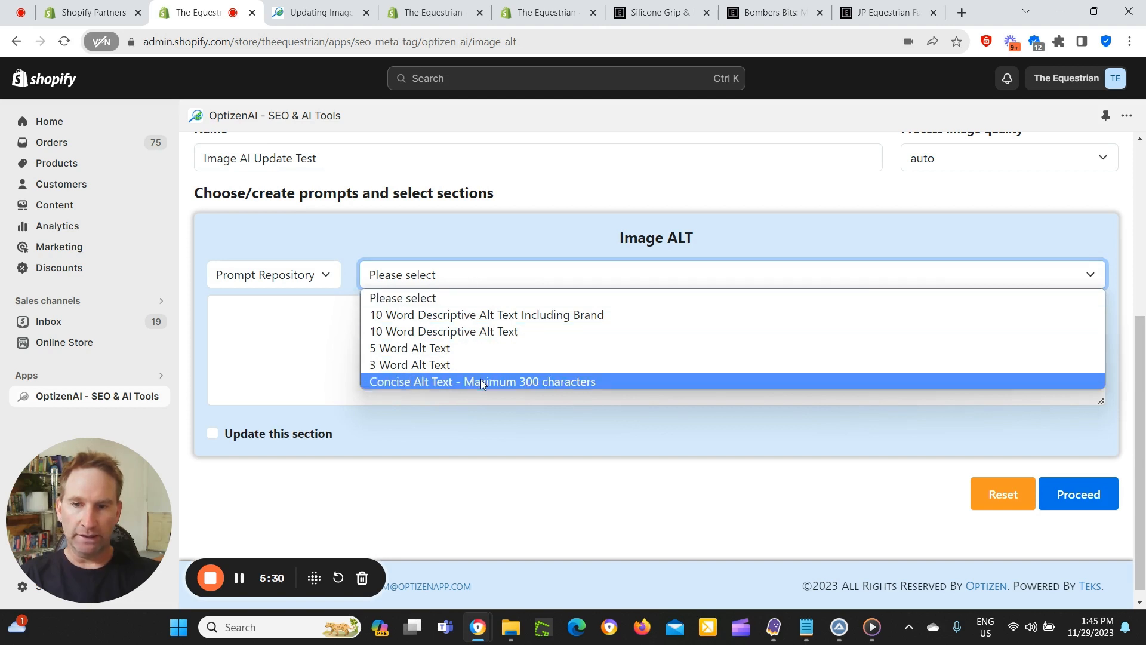
click(480, 315)
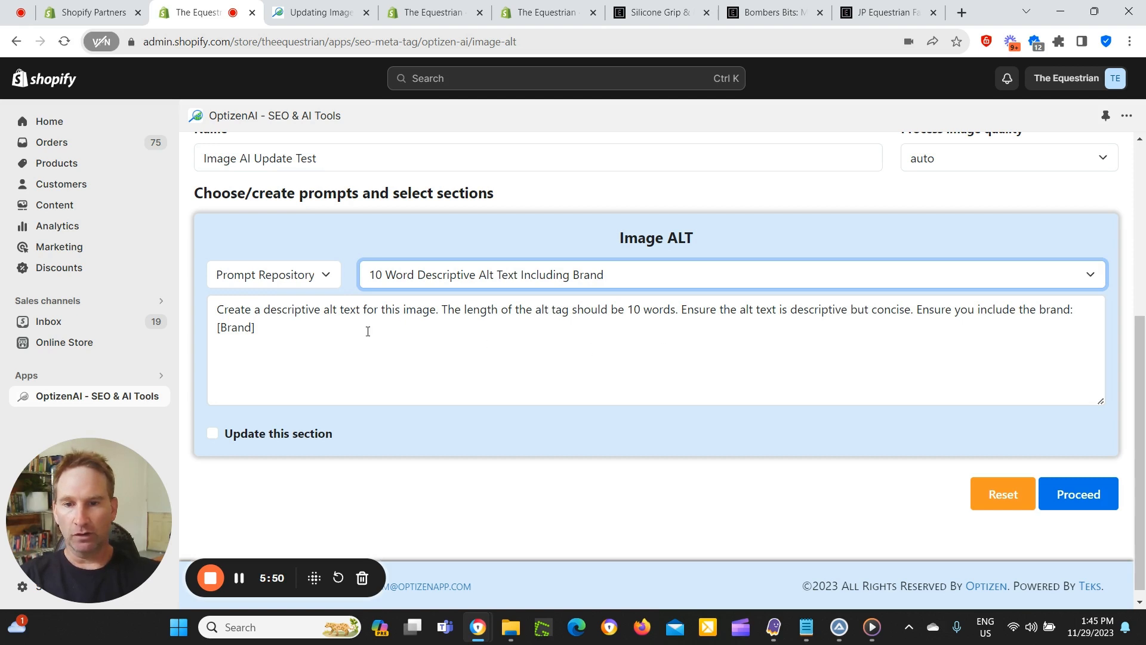
Replace the ": [Brand]" ending of the prompt with "if the image has a brand name.".
click(256, 327)
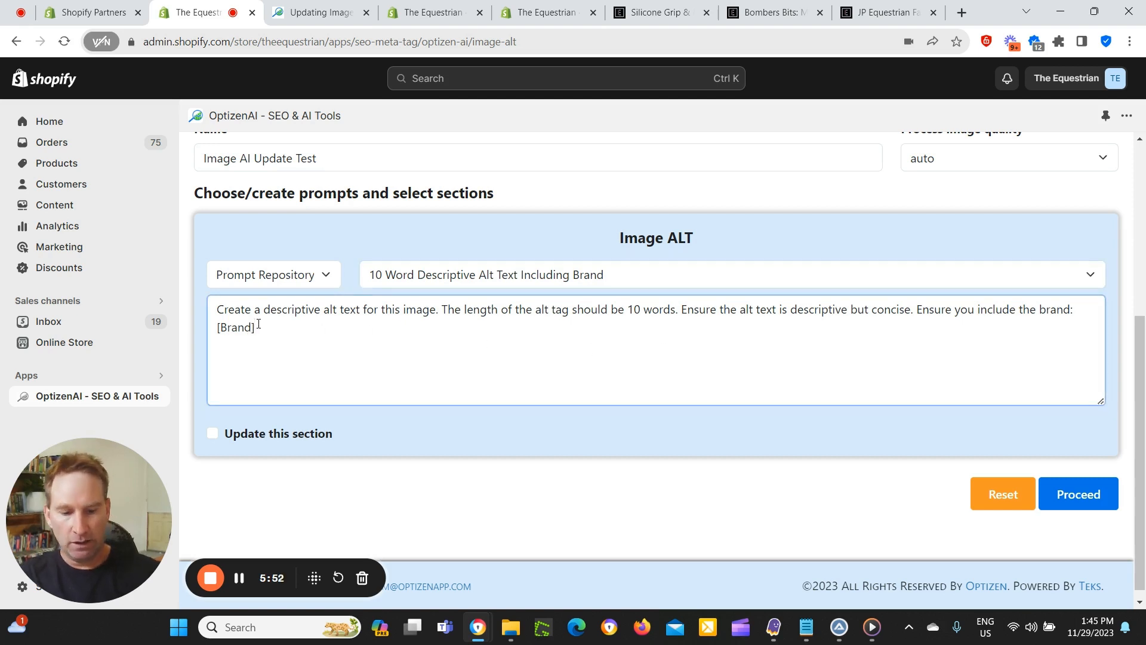
key(BackSpace)
key(BackSpace)
key(BackSpace)
key(BackSpace)
key(BackSpace)
key(BackSpace)
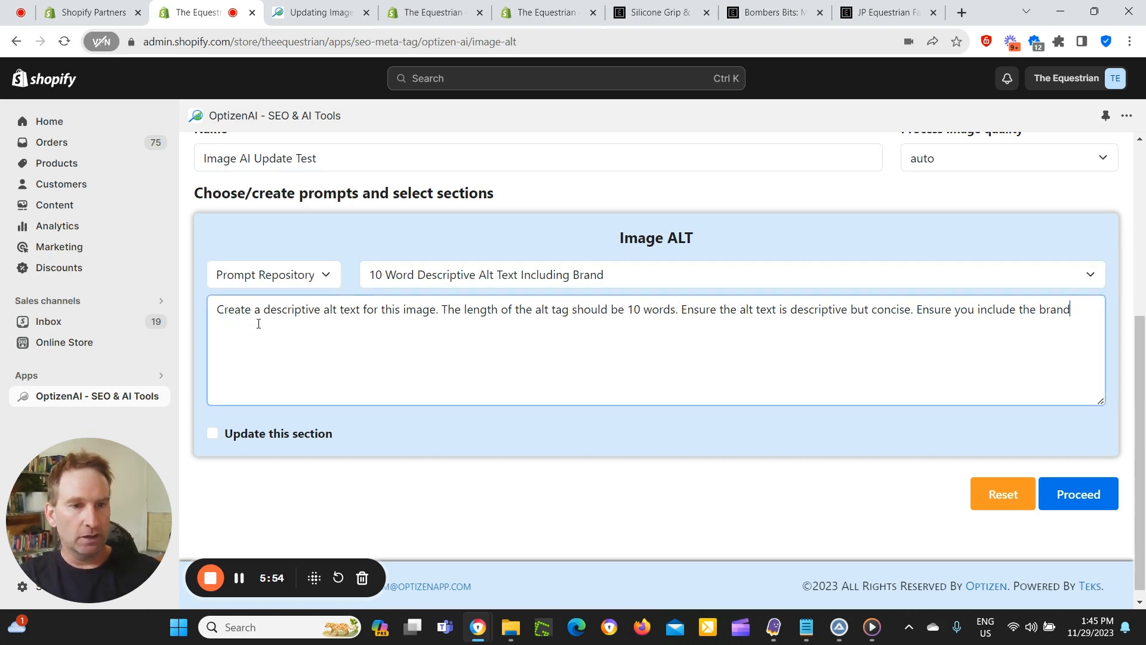
text(i)
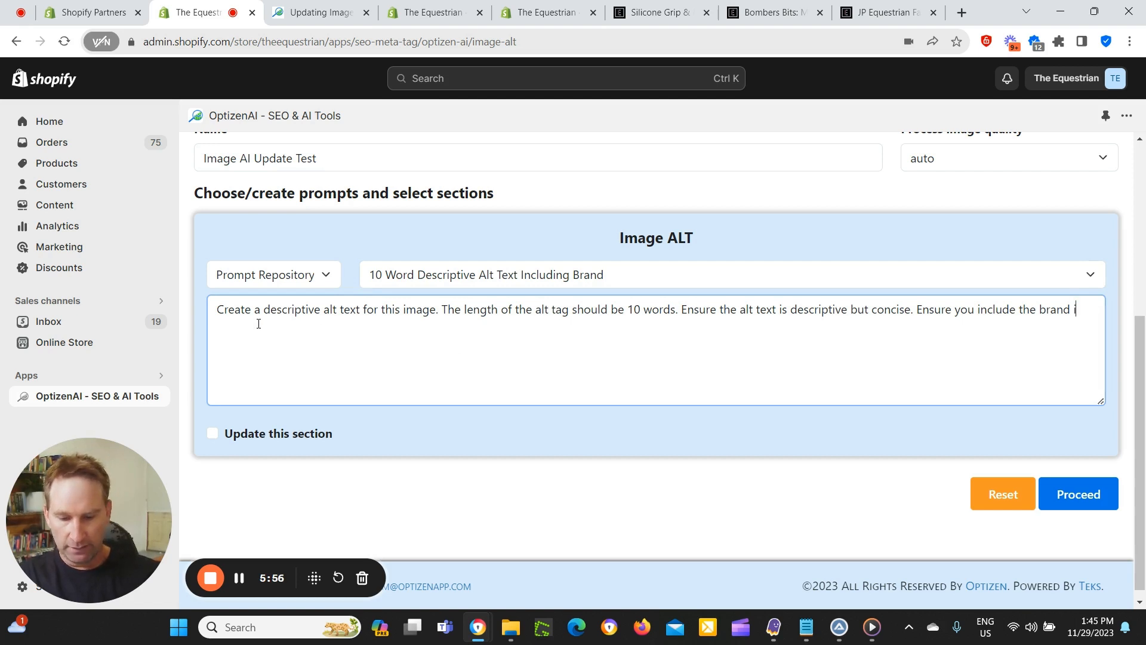
text(f the )
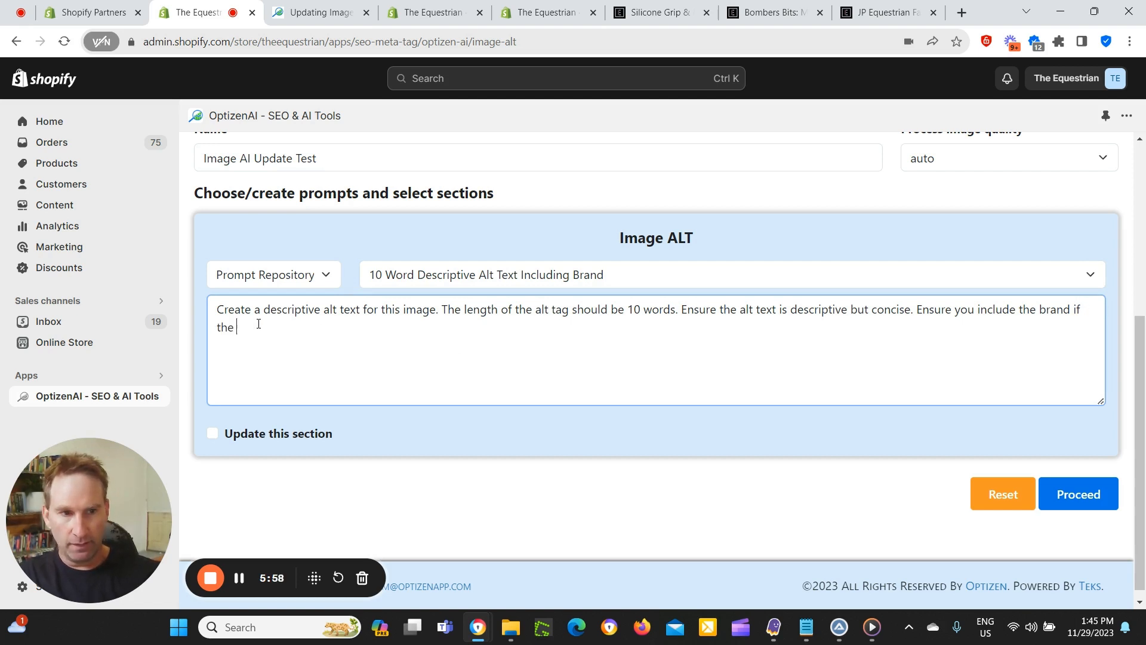
text(image has a nr)
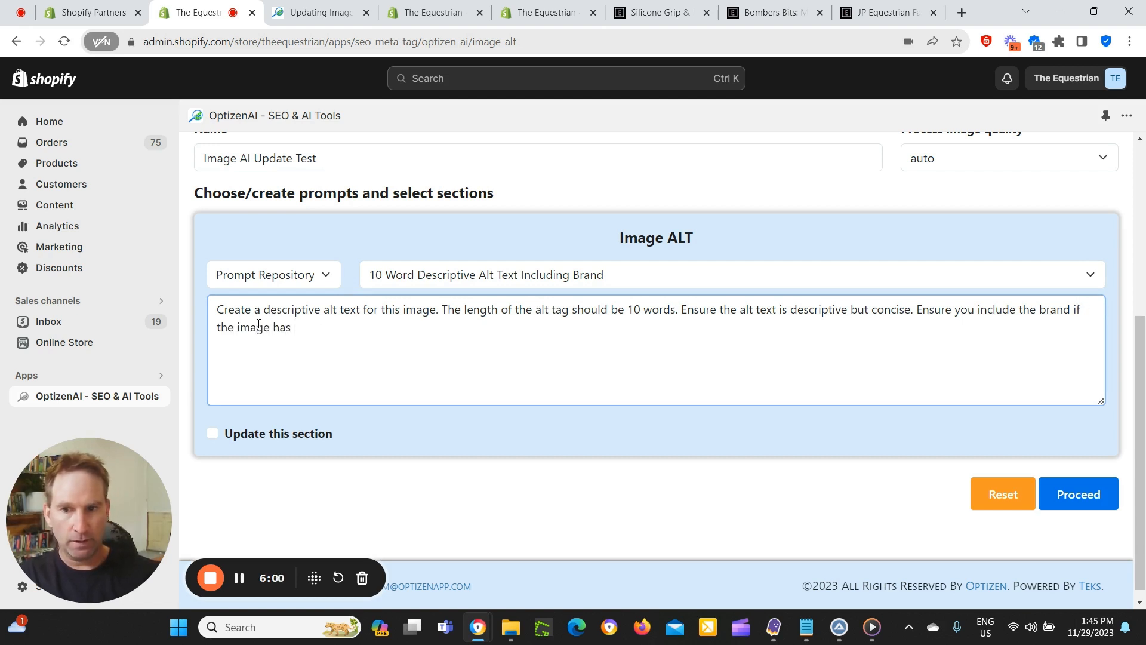
key(BackSpace)
key(BackSpace)
text(br)
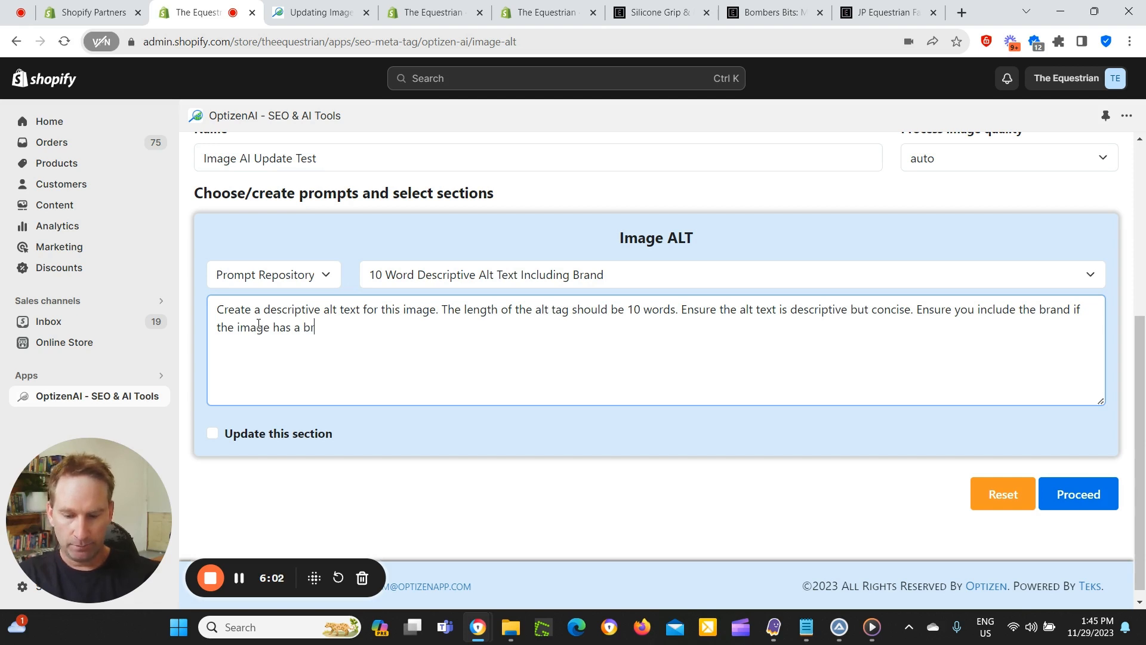
text(and name.)
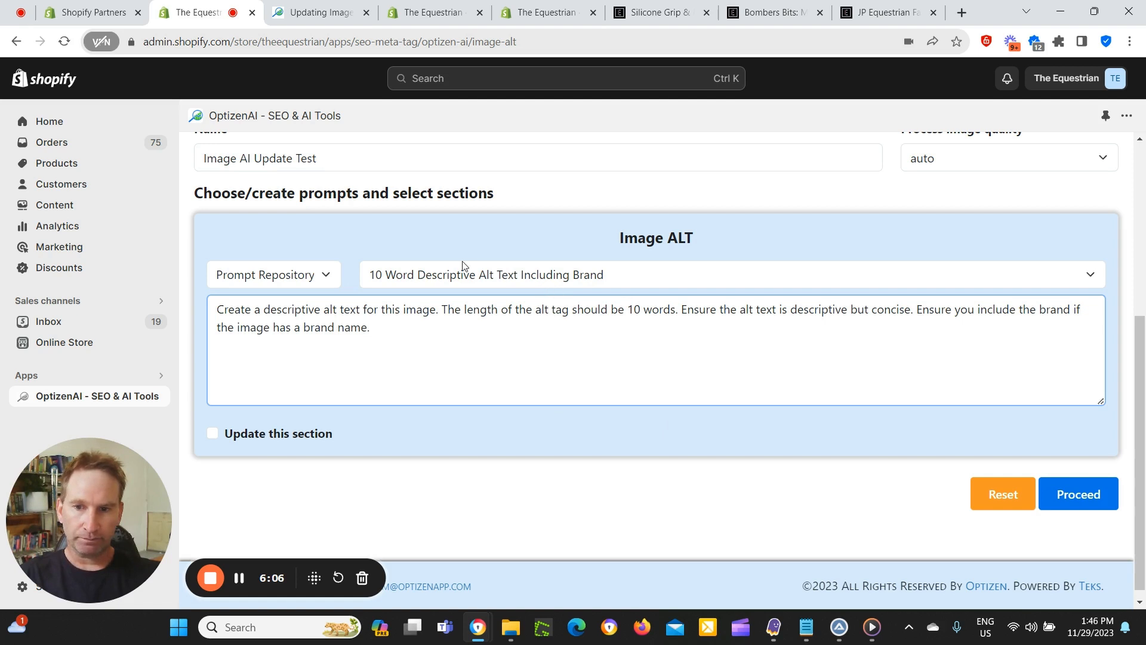
Copy the full text of the edited Image ALT prompt.
drag(382, 328, 215, 309)
right_click(251, 325)
click(723, 369)
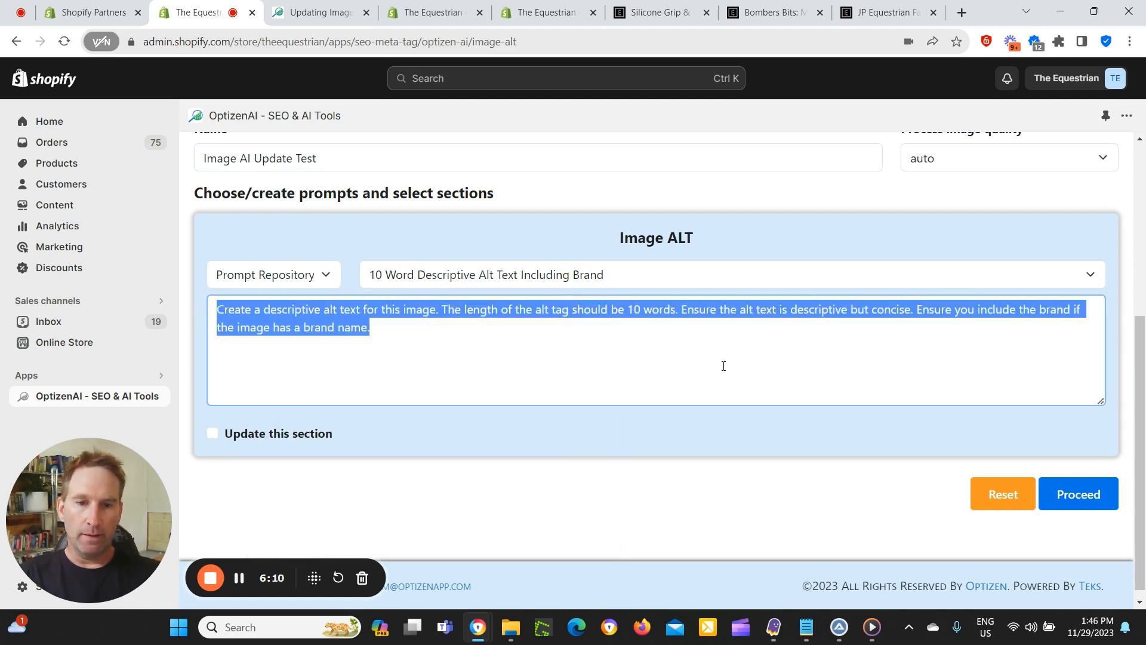
right_click(388, 329)
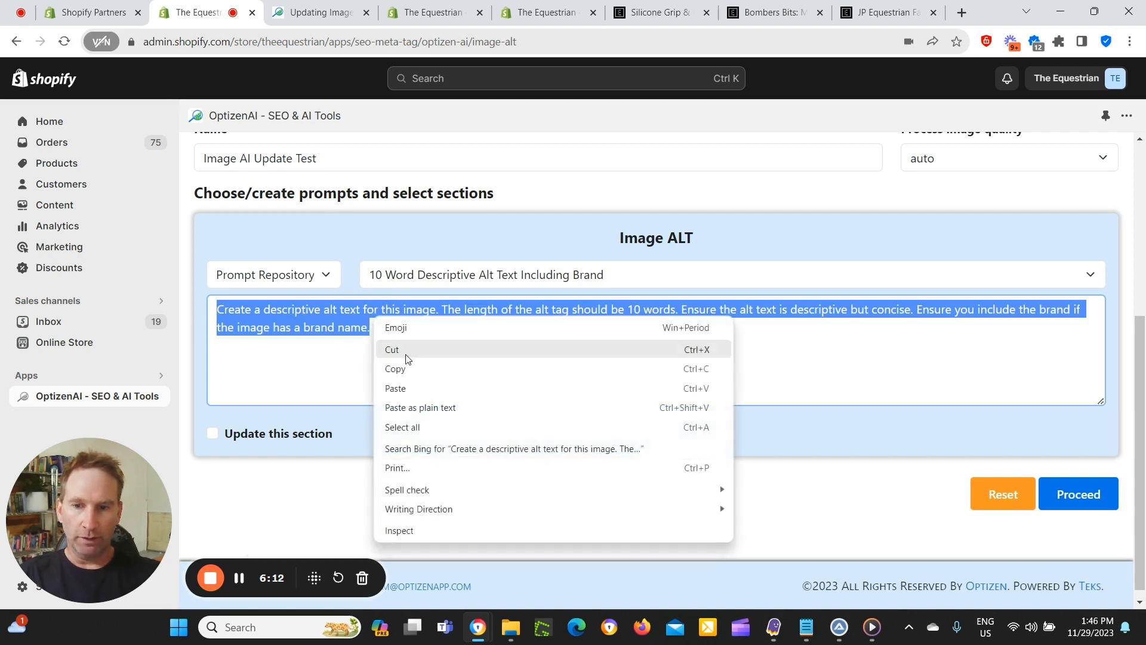
click(419, 365)
Preview the "10 Word Descriptive Alt Text", "5 Word Alt Text", "3 Word Alt Text" and "Concise Alt Text - Maximum 300 characters" prompts in turn.
click(442, 276)
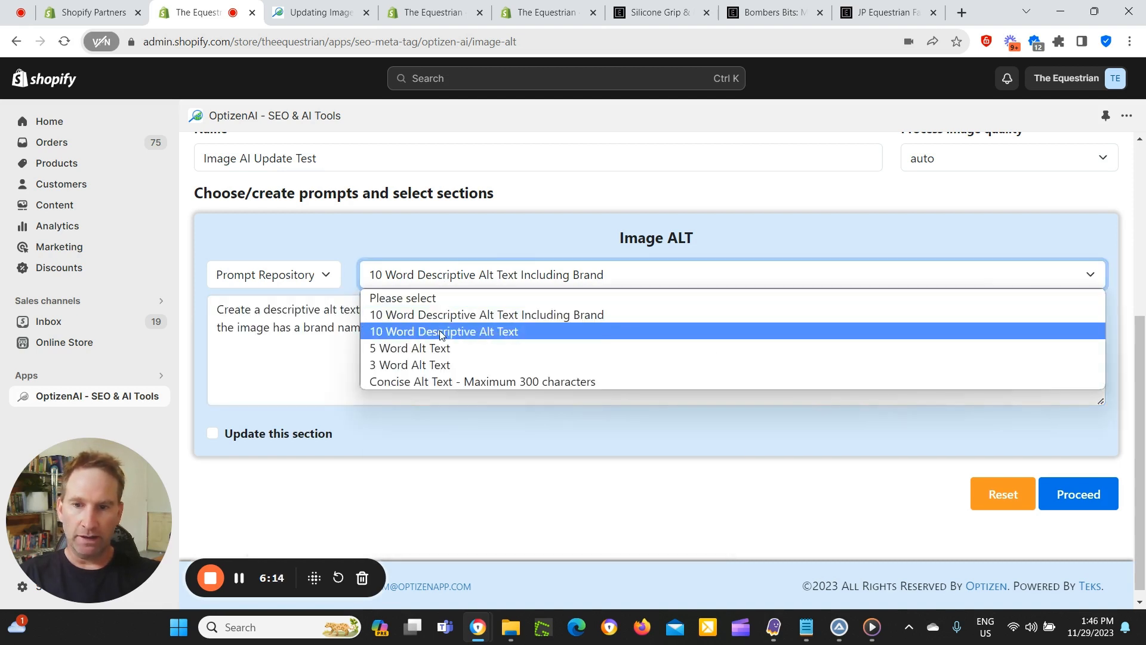
click(441, 330)
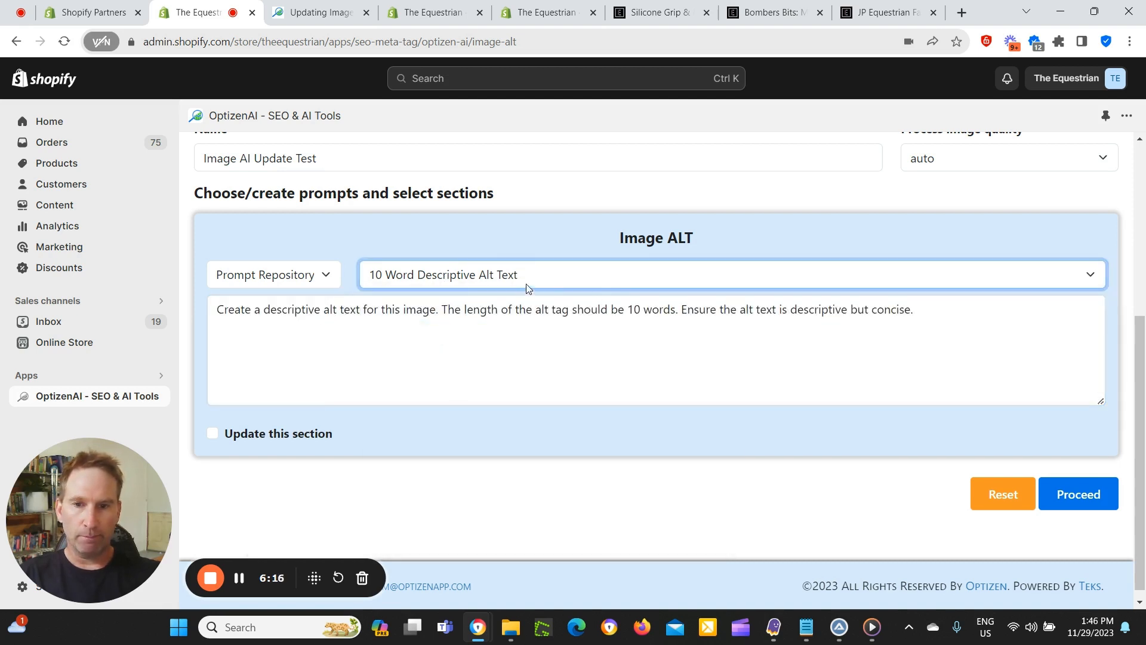
click(512, 278)
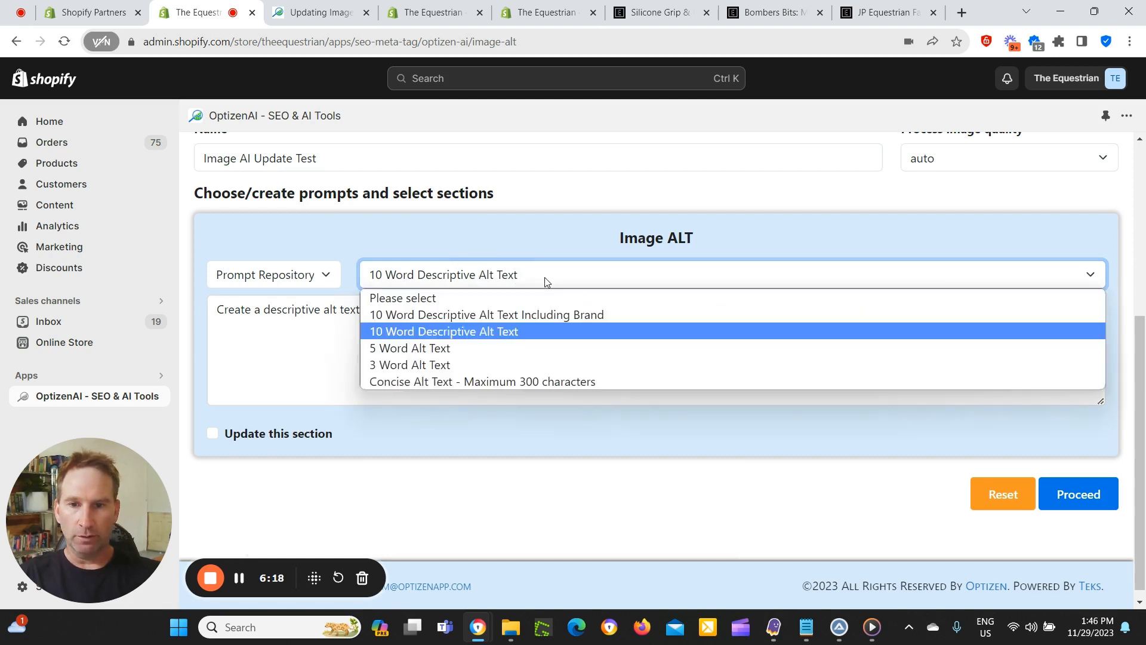
click(478, 345)
click(482, 289)
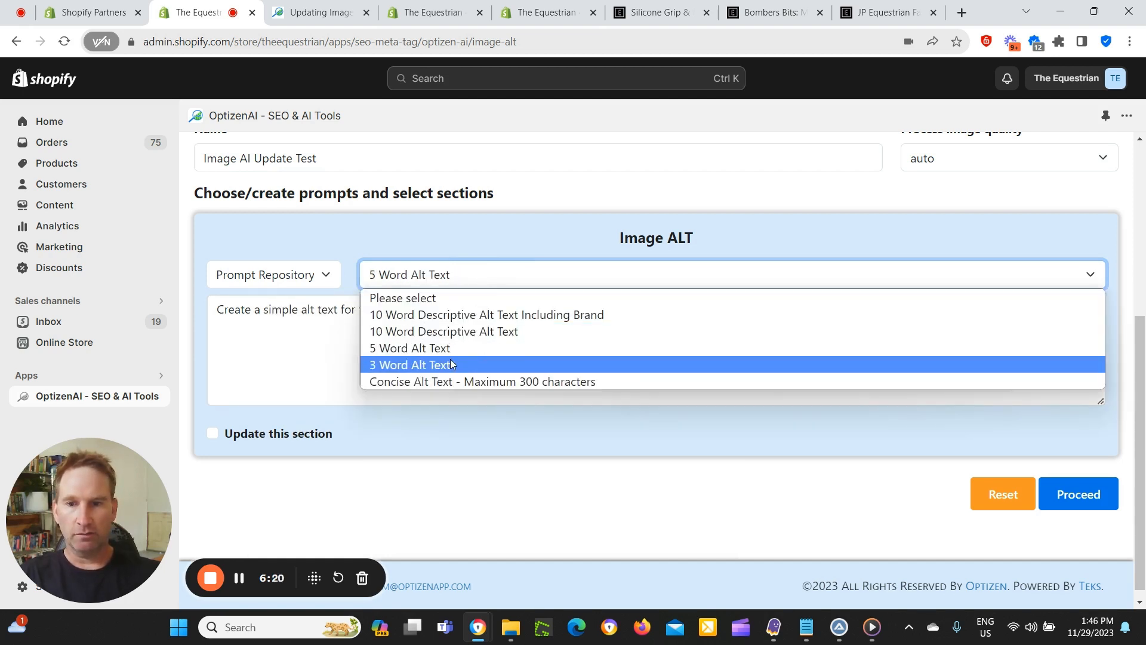
click(452, 360)
click(466, 276)
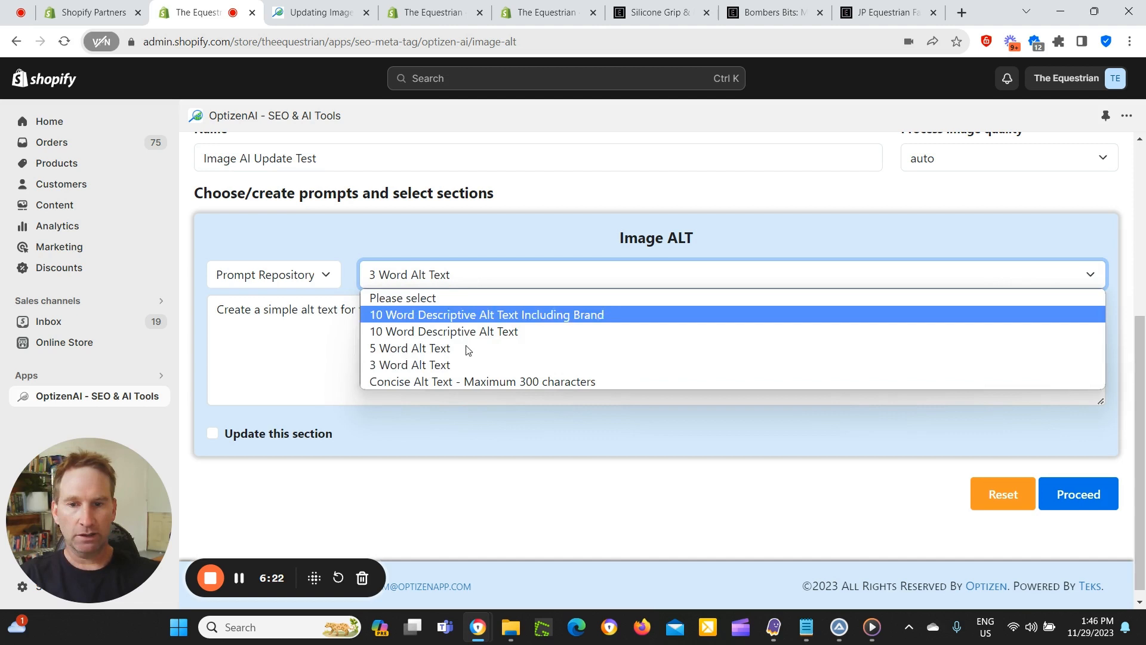
click(465, 378)
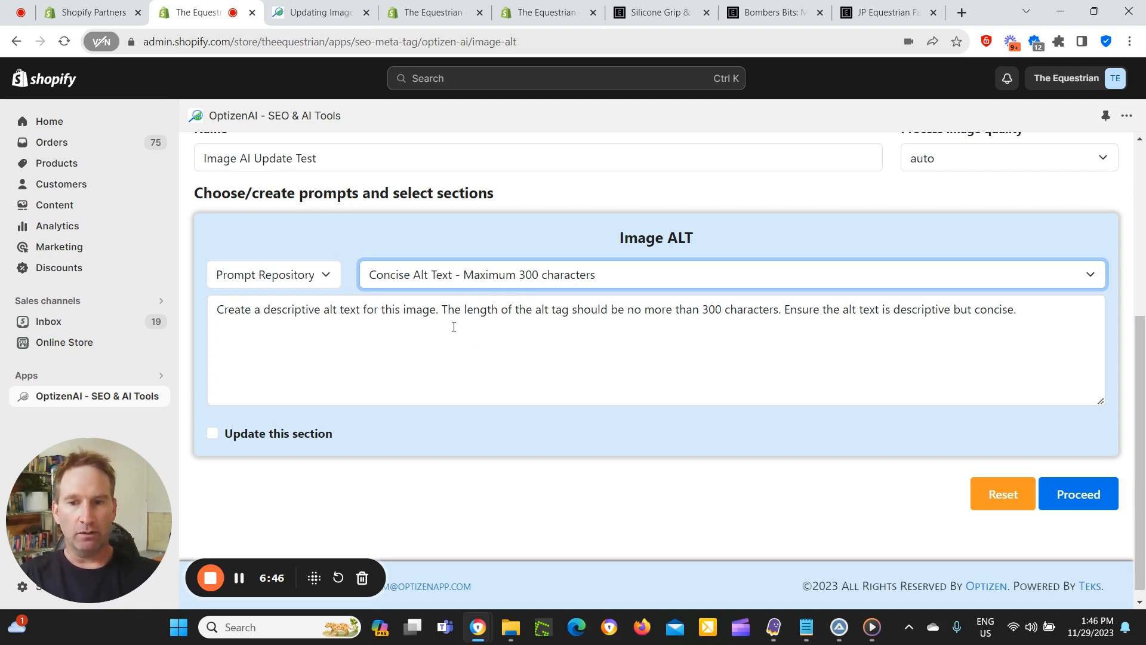
click(439, 279)
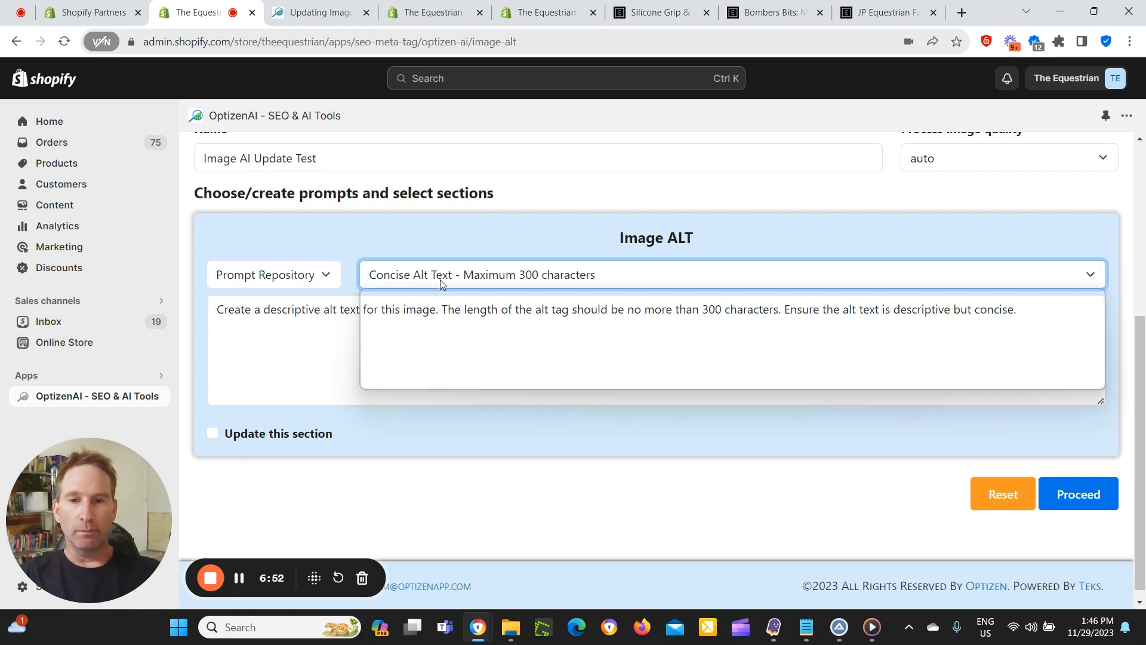
click(294, 346)
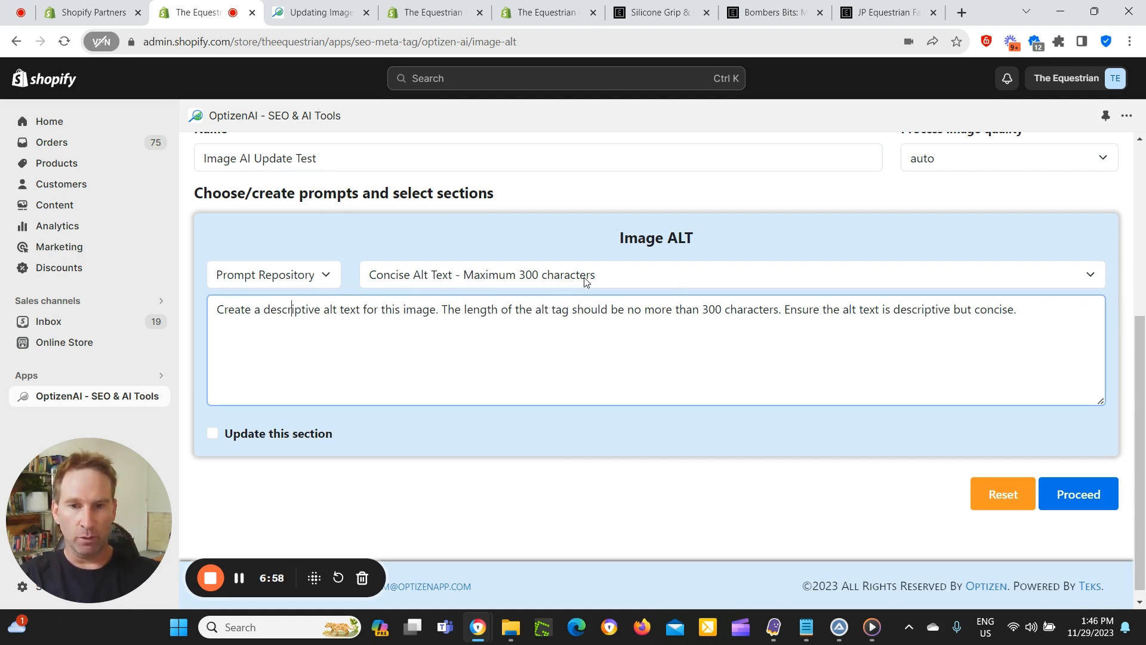
click(518, 279)
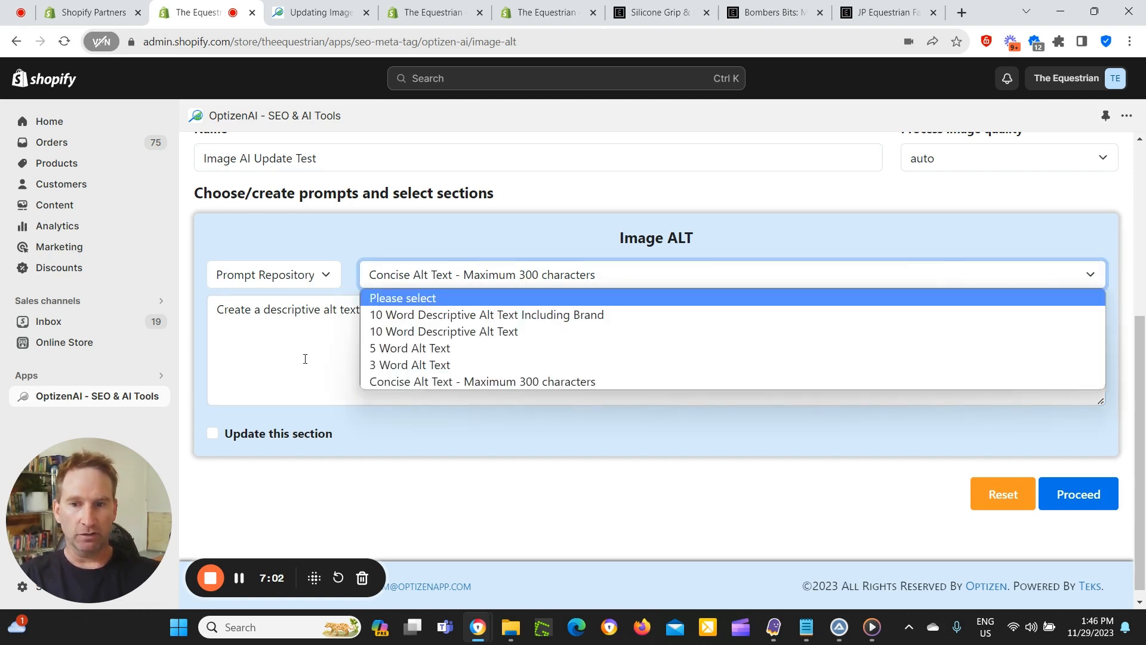
click(305, 358)
click(481, 280)
click(469, 277)
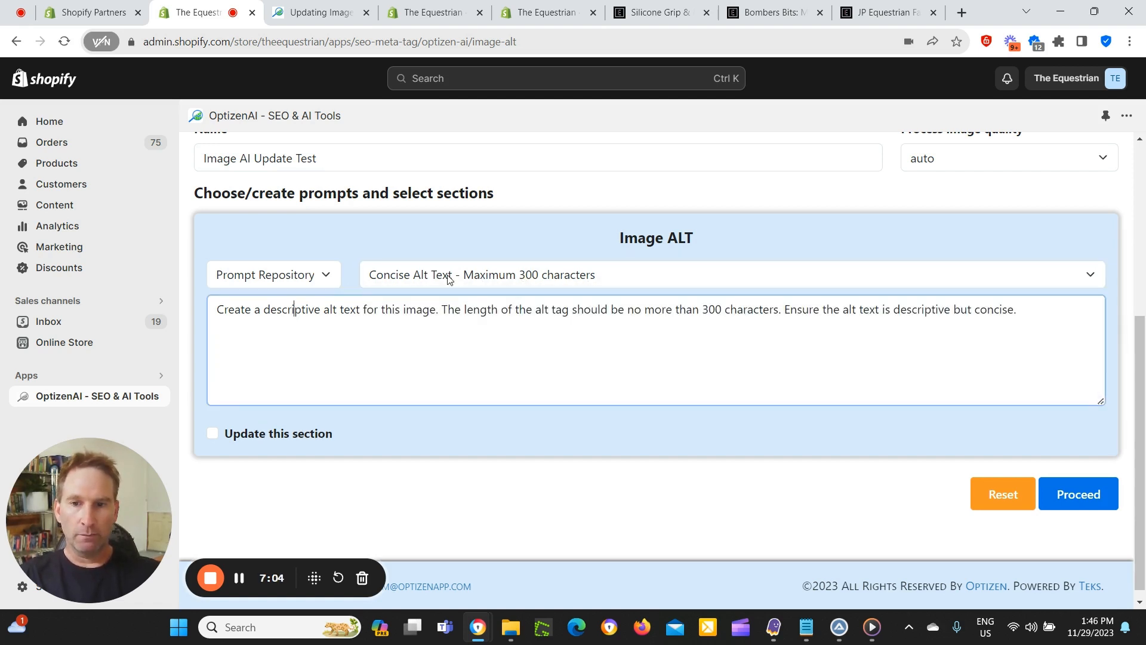
Choose the "10 Word Descriptive Alt Text Including Brand" prompt again and replace its full text with the copied edited version.
click(450, 276)
click(459, 315)
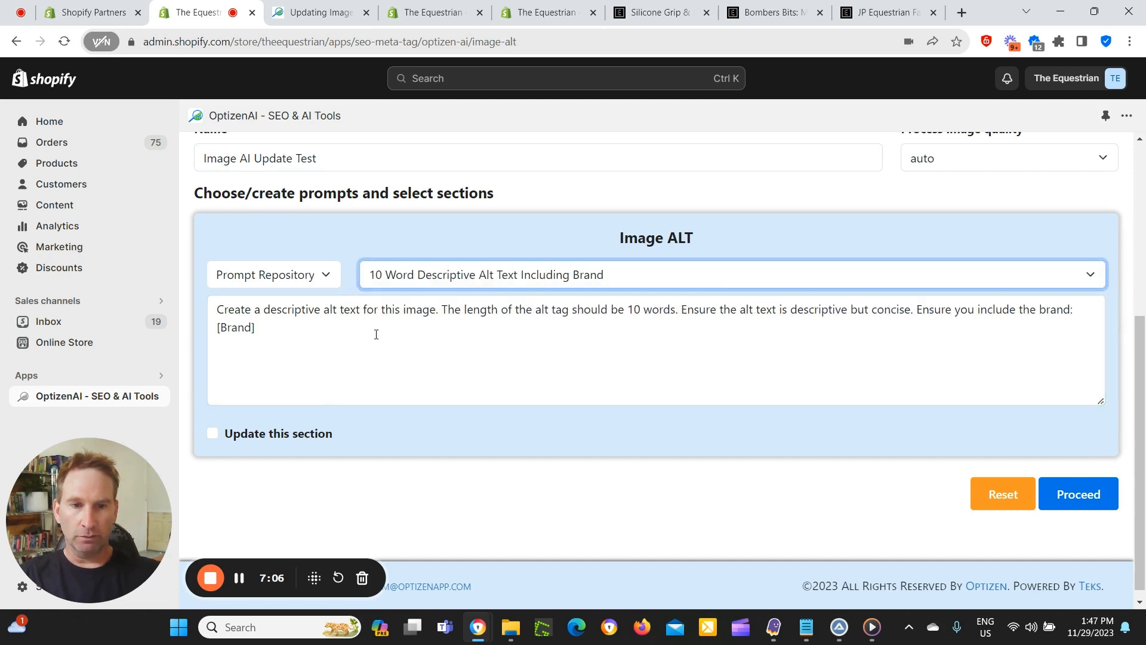
drag(376, 335, 177, 315)
key(ctrl+v)
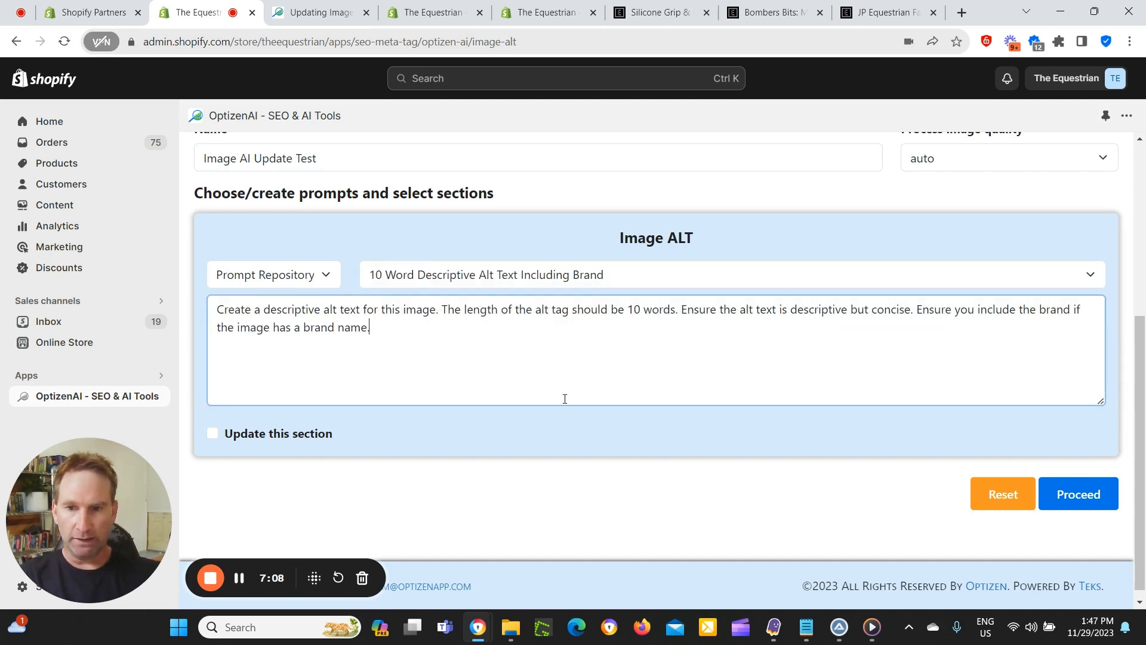
Enable updating of the Image ALT section, then start the alt text job and confirm proceeding.
click(281, 434)
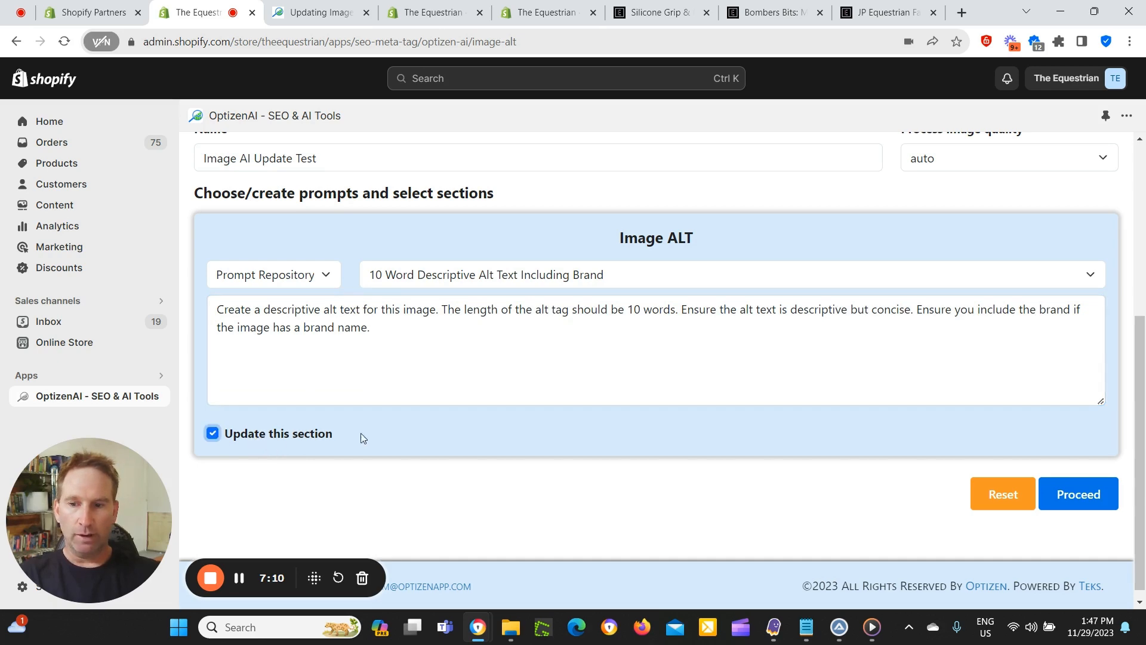
click(1073, 496)
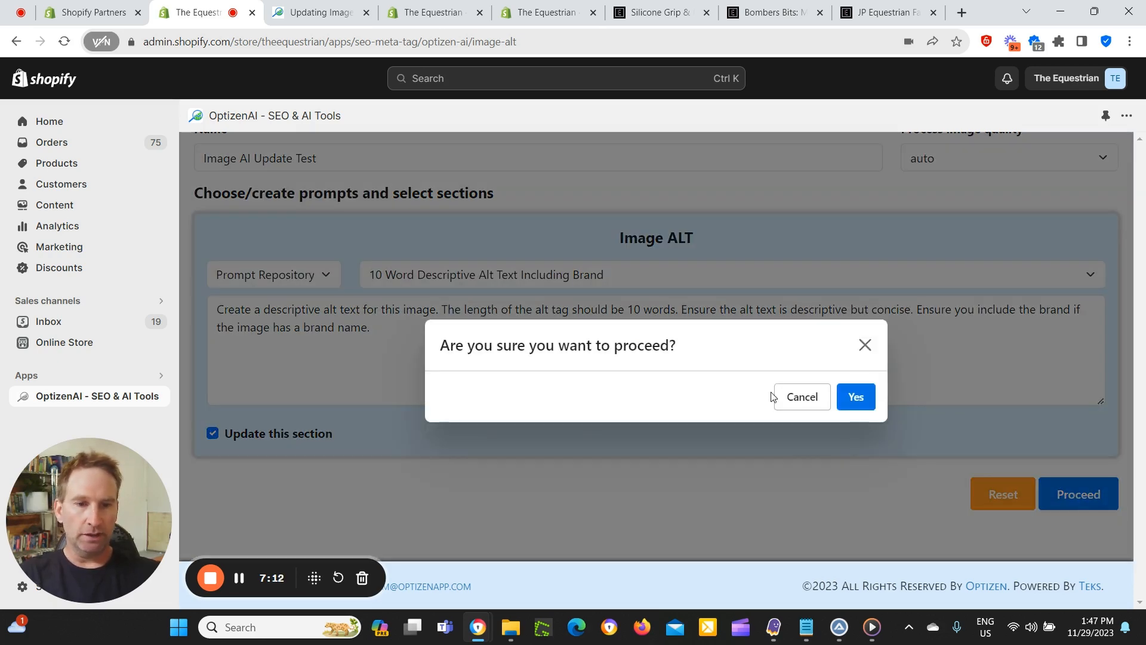
click(858, 396)
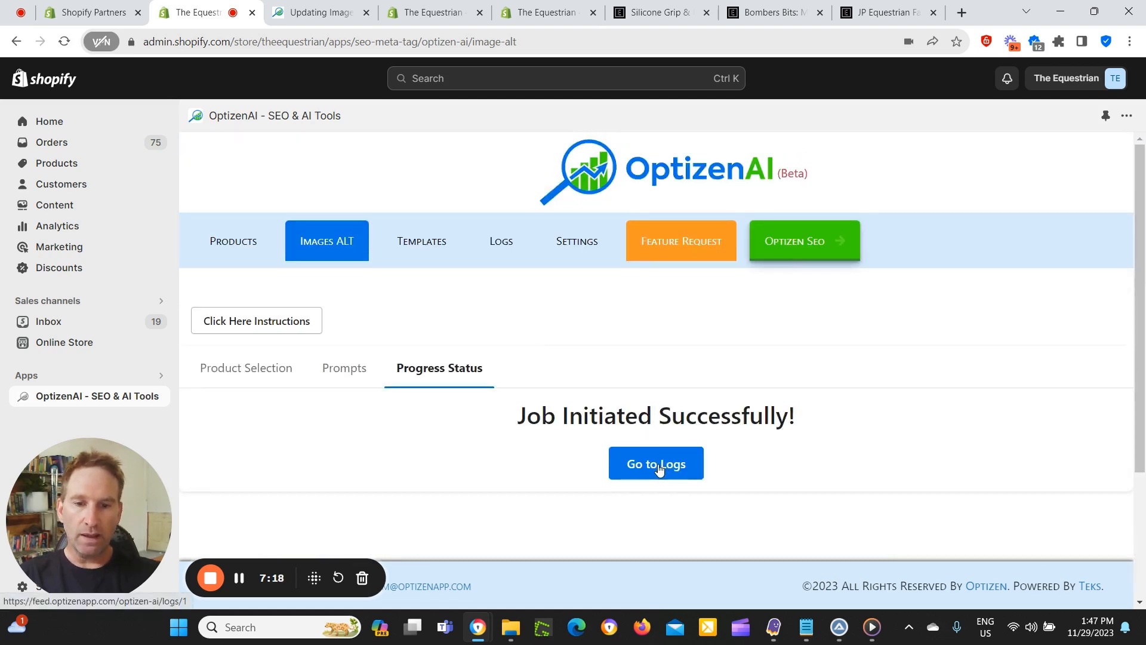
Go to the Image ALT logs and view the bug report of the Image Small job, then close it.
click(653, 465)
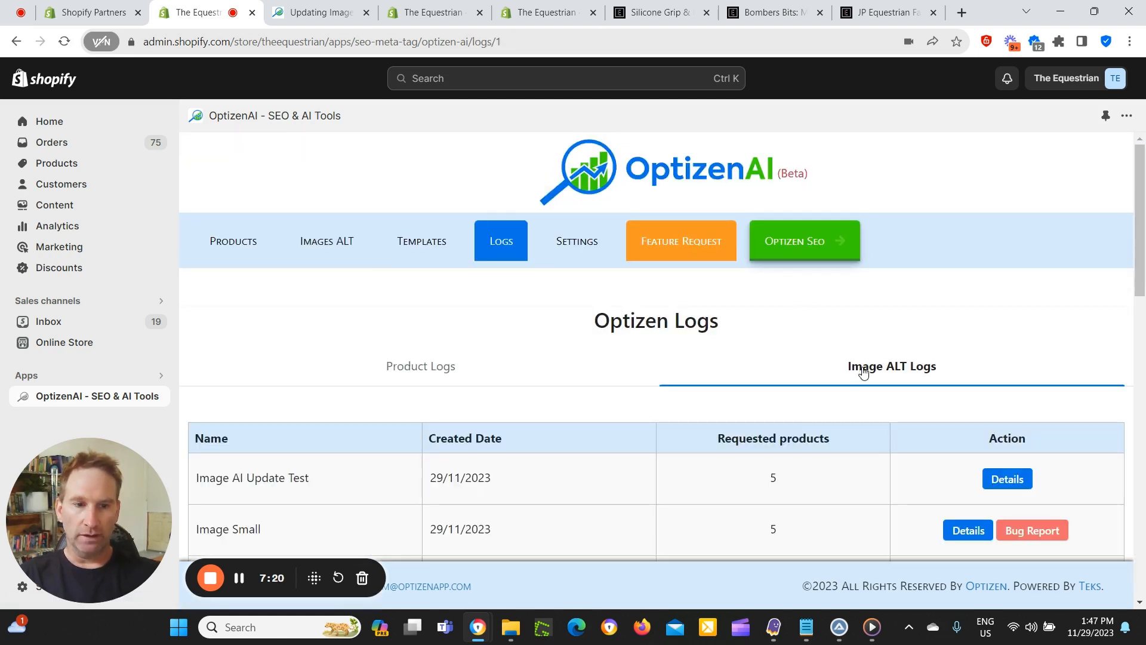
scroll(388, 429, down, 1)
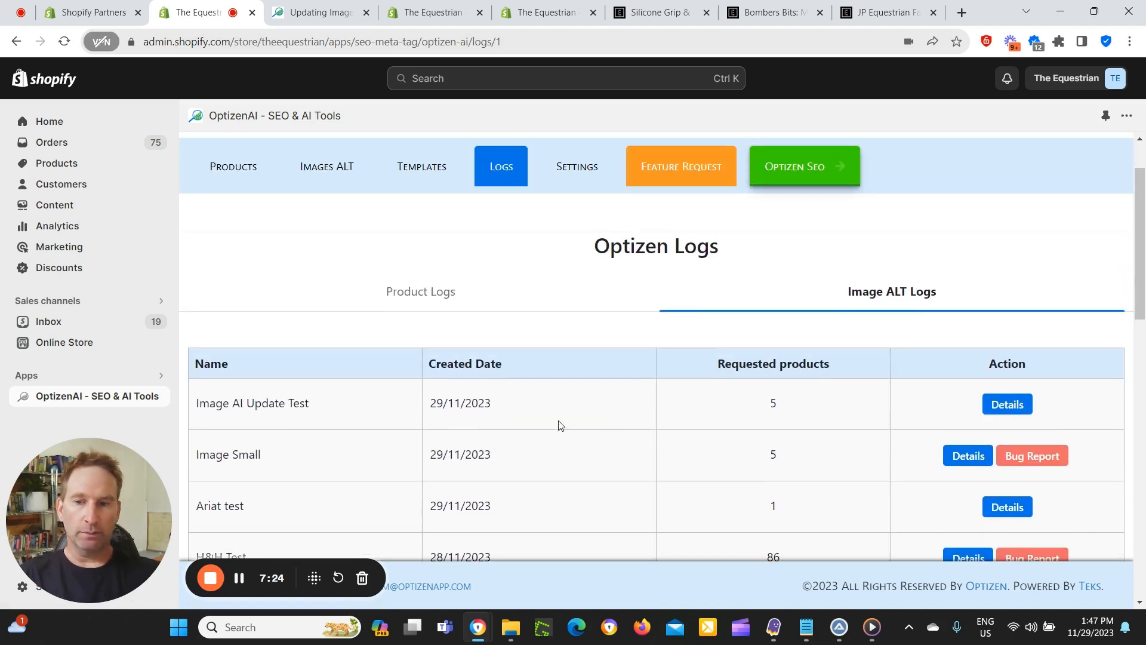
click(1026, 456)
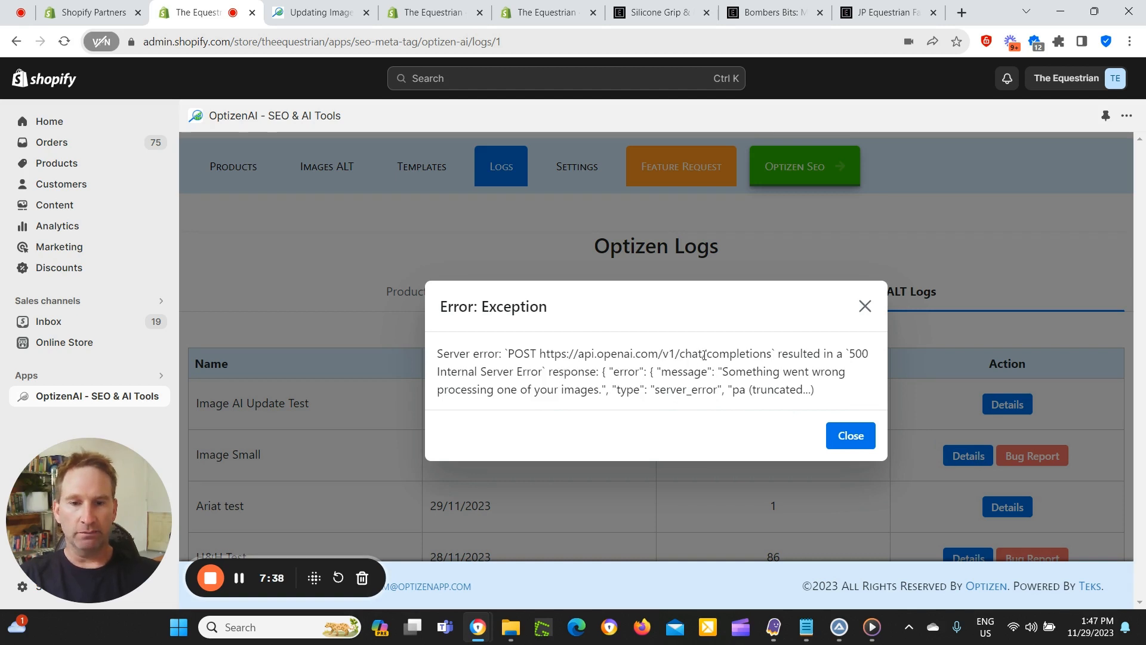
click(864, 307)
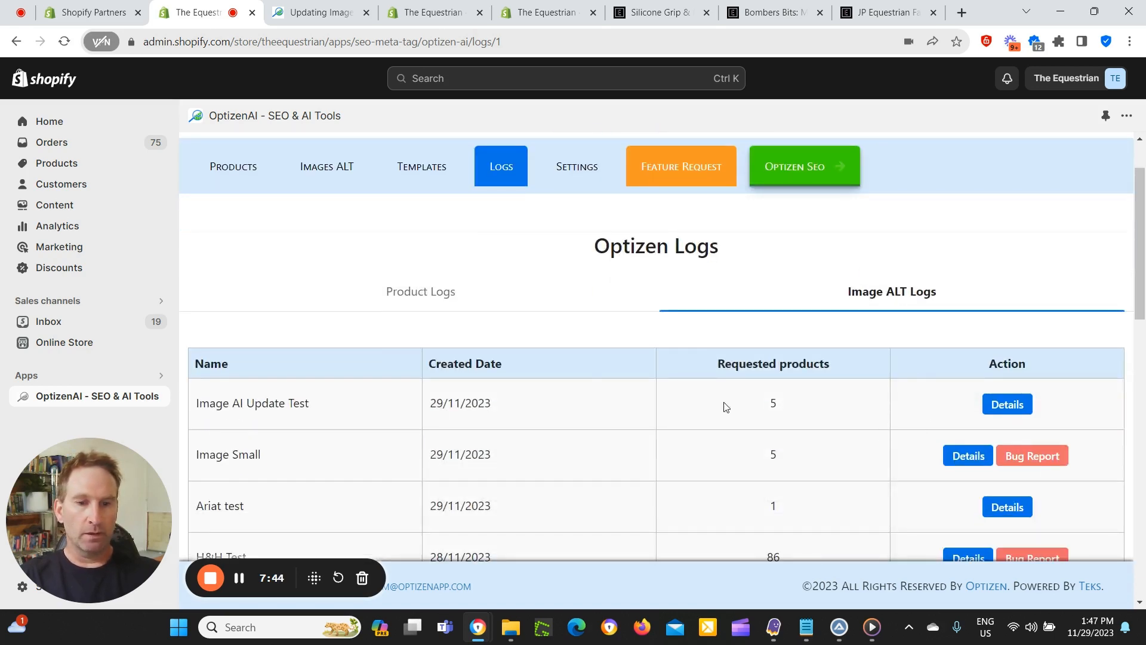
View the bug report of the H&H Test job, highlight its error message and close the report.
scroll(1003, 414, down, 3)
click(1032, 410)
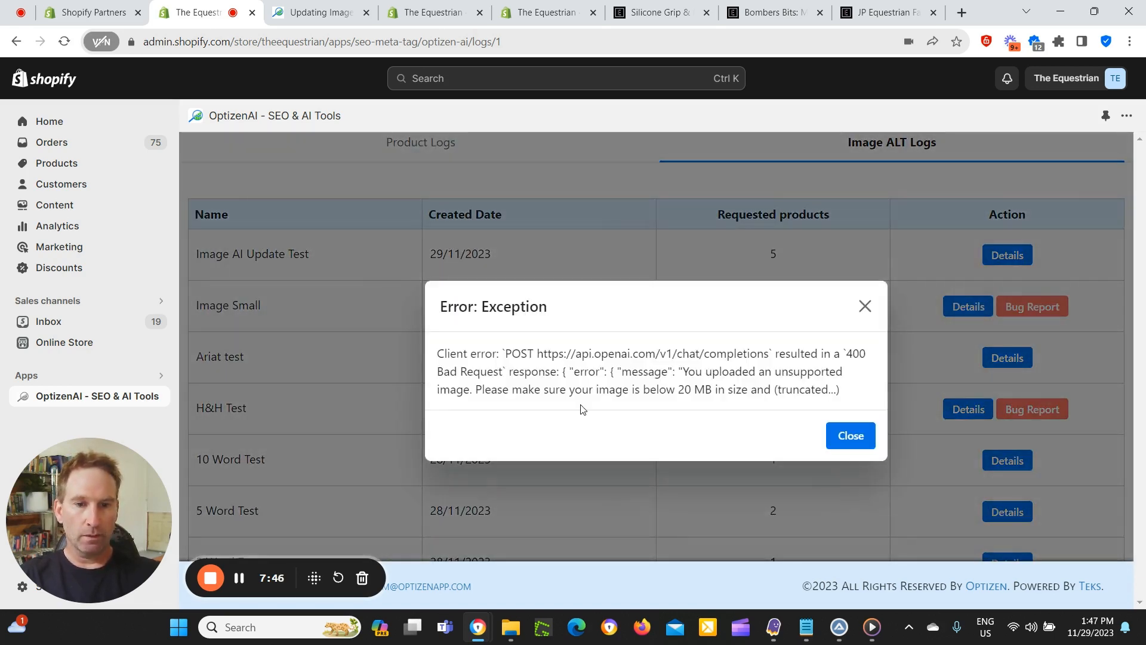
drag(684, 376, 820, 389)
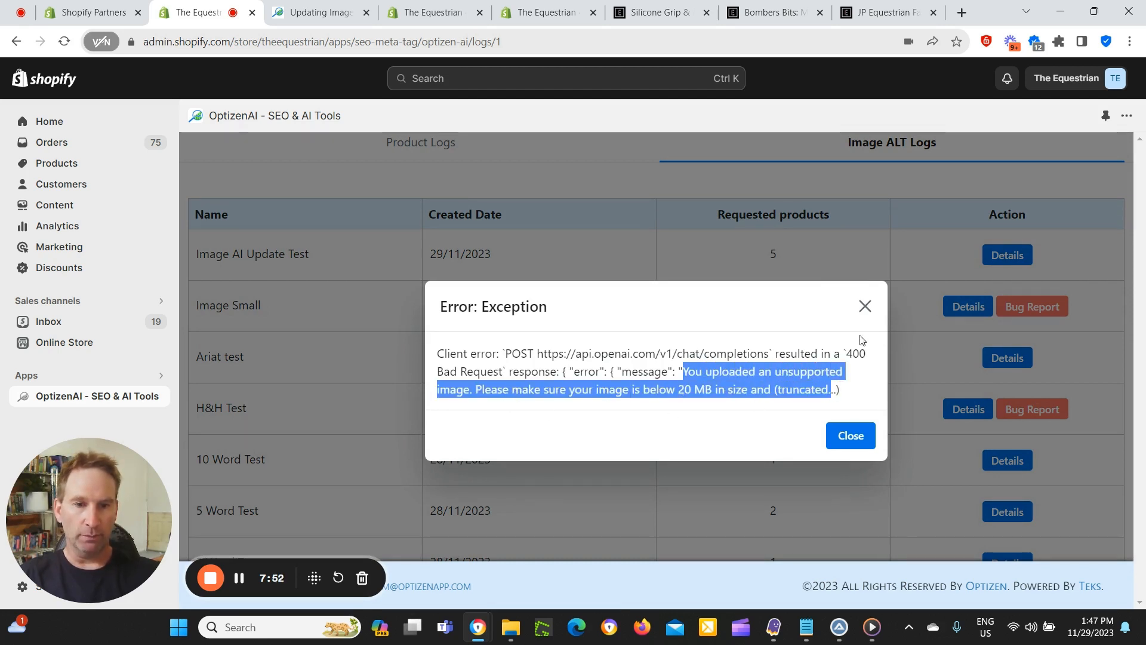
click(863, 306)
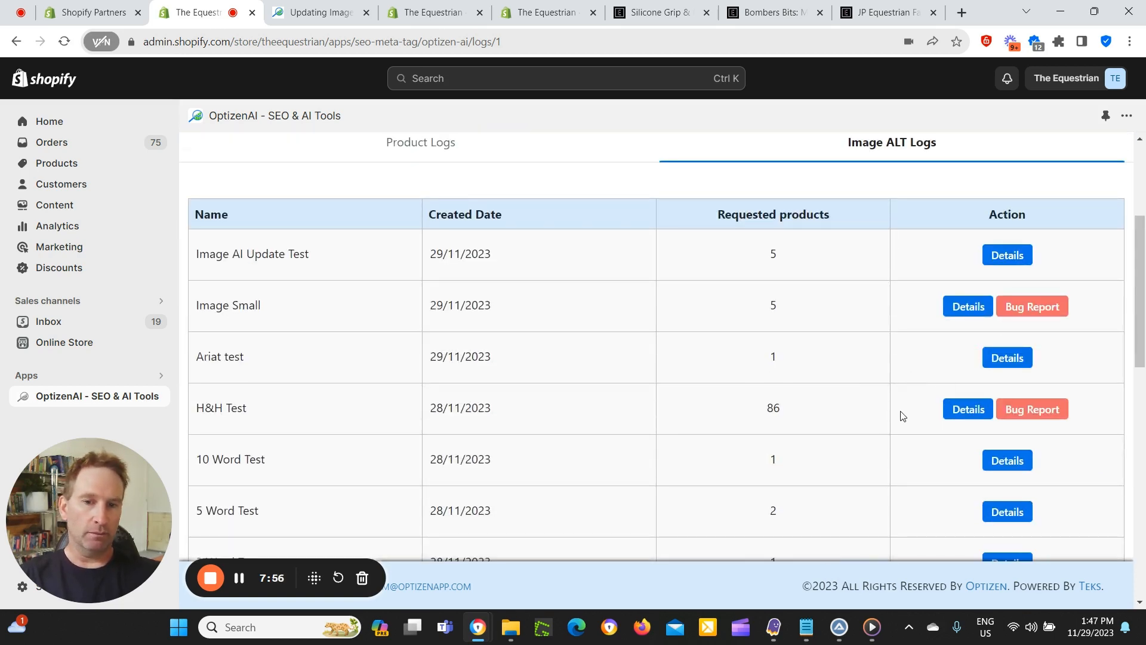
Open the log details of the Image AI Update Test job and review its list of processed product images.
scroll(877, 391, up, 1)
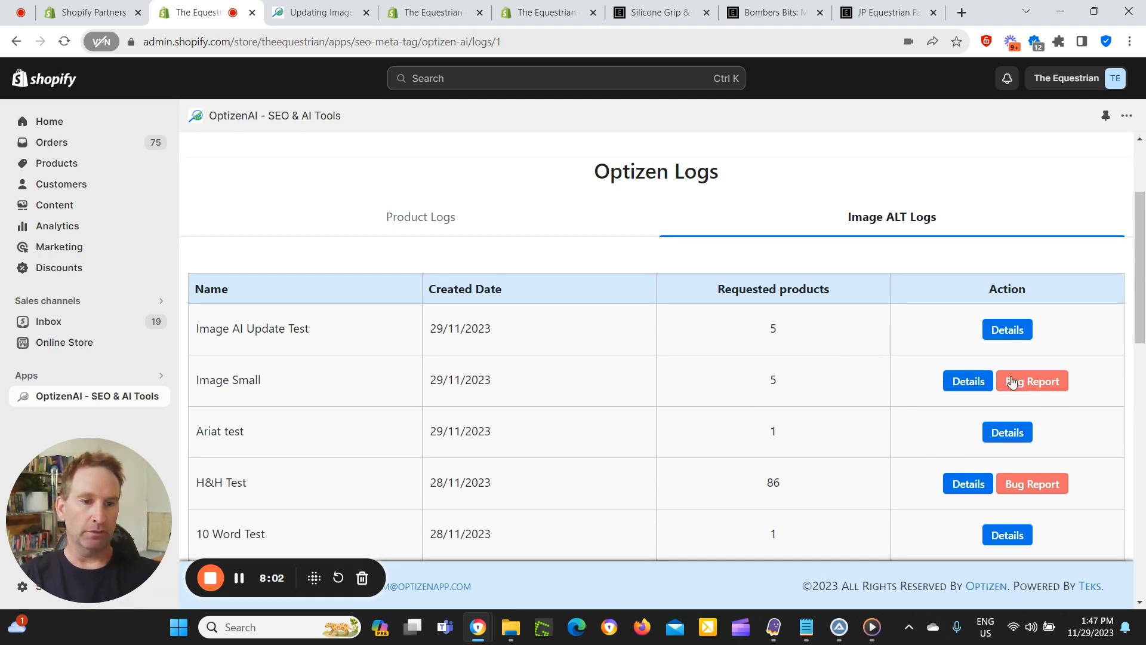
click(1004, 328)
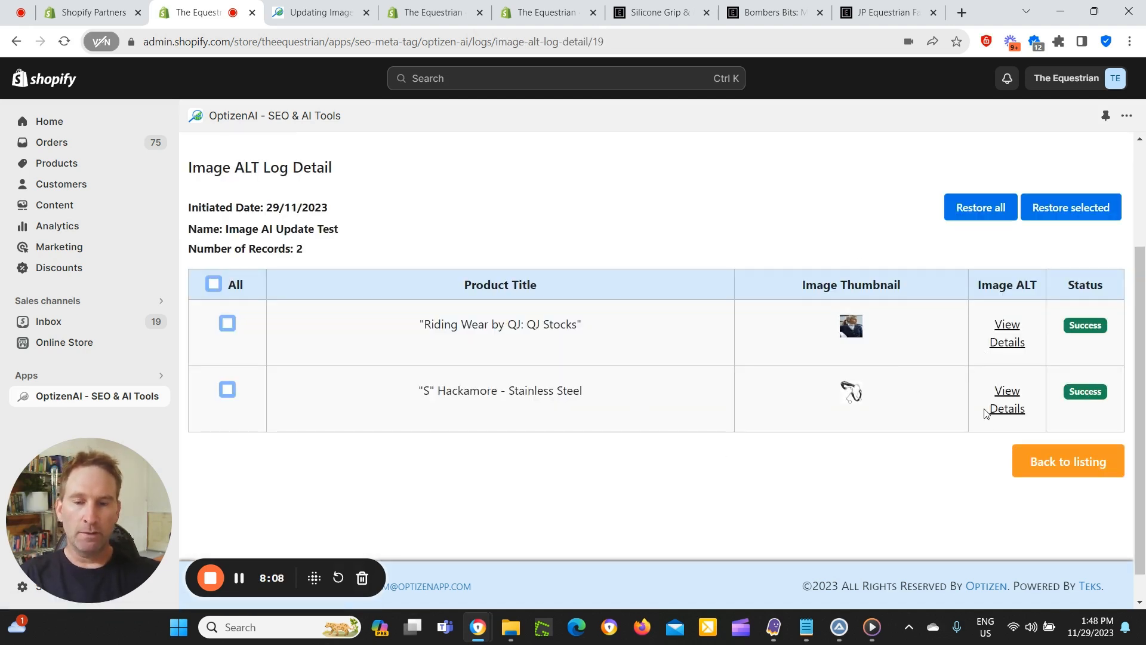
scroll(837, 391, up, 2)
scroll(824, 389, up, 1)
scroll(770, 382, down, 1)
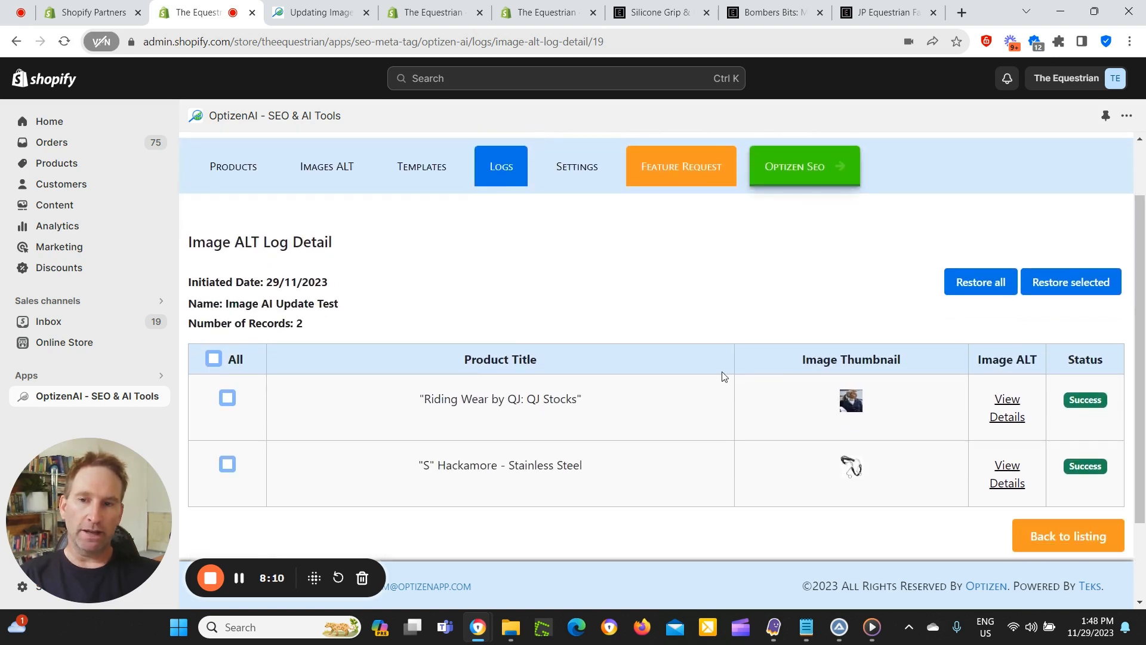
scroll(683, 376, up, 1)
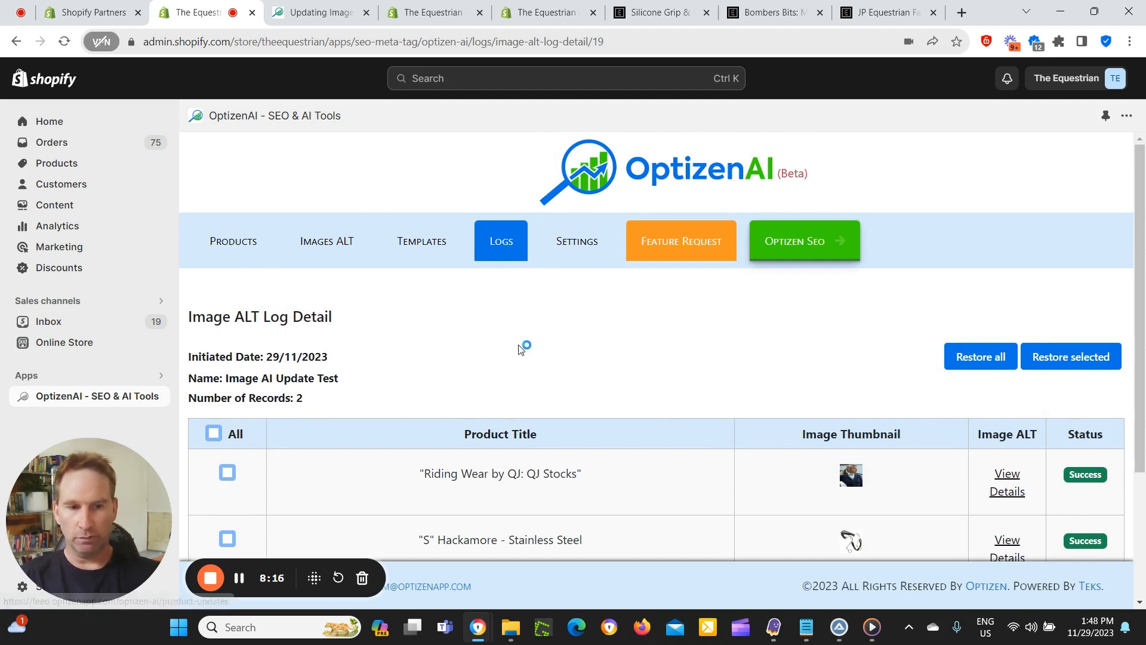
scroll(538, 349, down, 1)
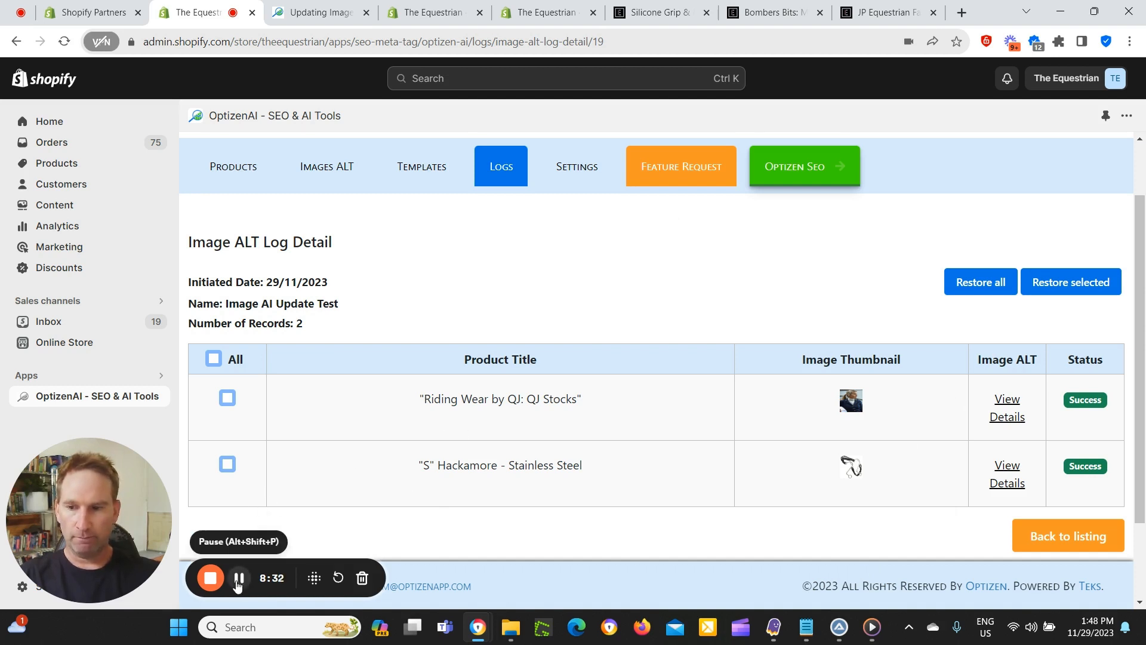
click(240, 578)
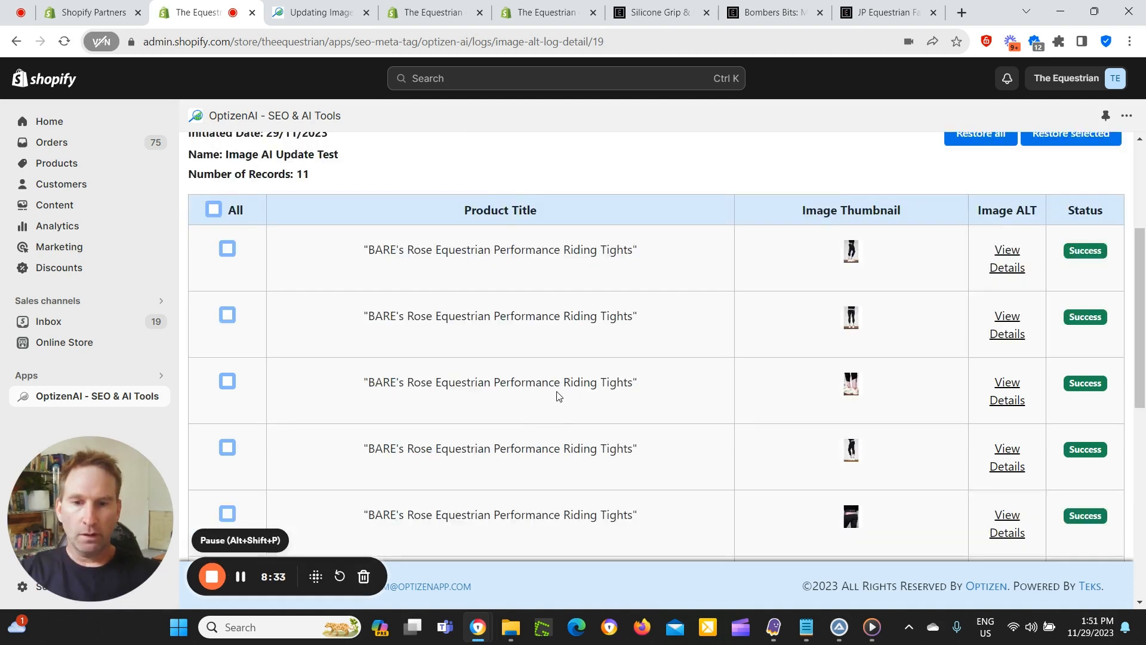
scroll(567, 388, up, 3)
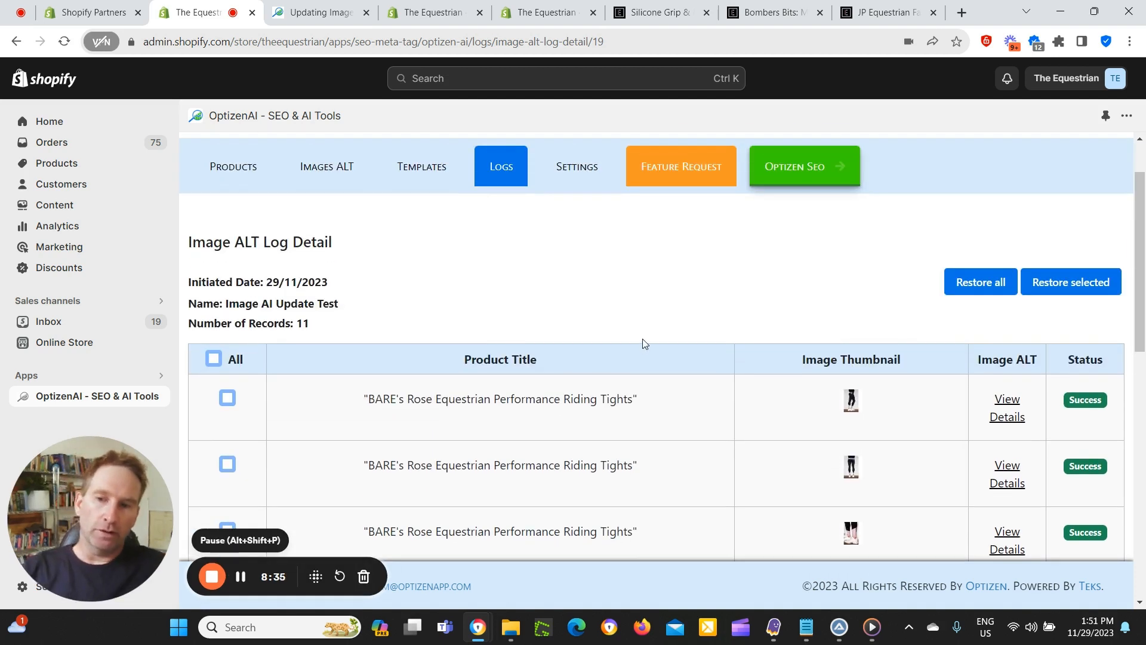
scroll(493, 316, down, 1)
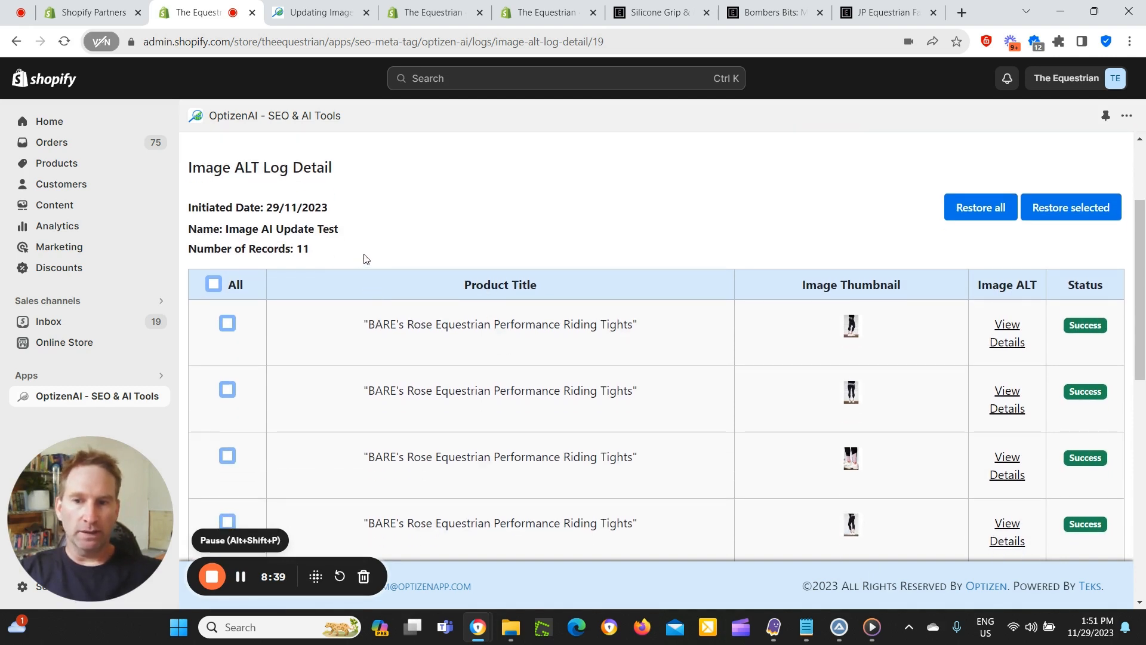
scroll(718, 282, down, 1)
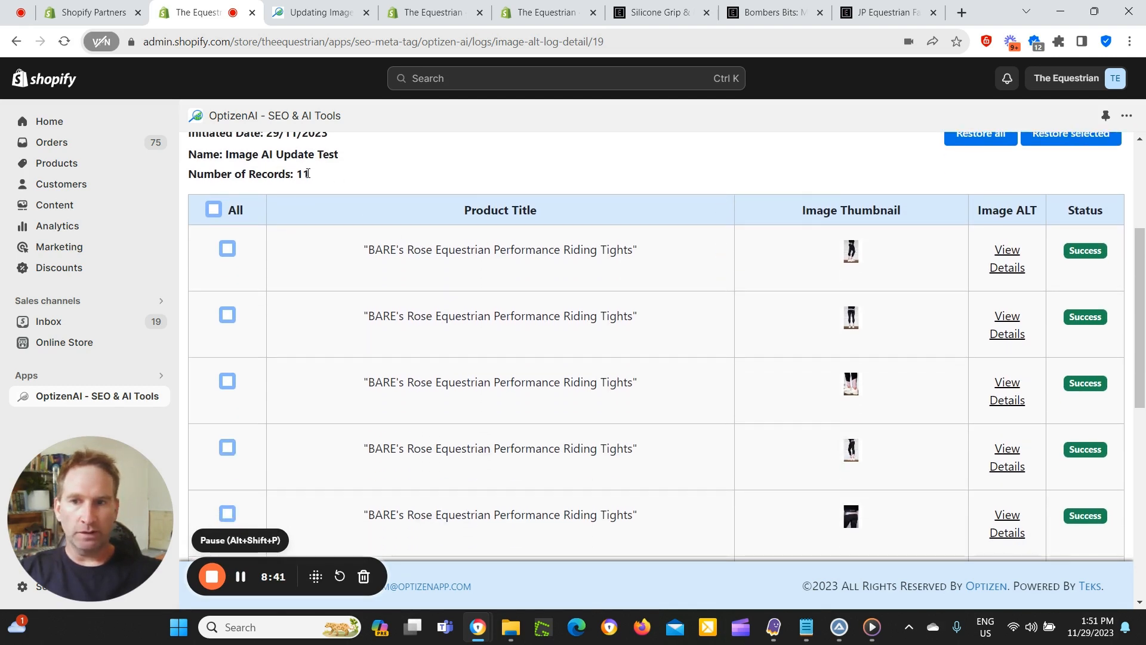
scroll(358, 227, down, 2)
scroll(473, 312, down, 4)
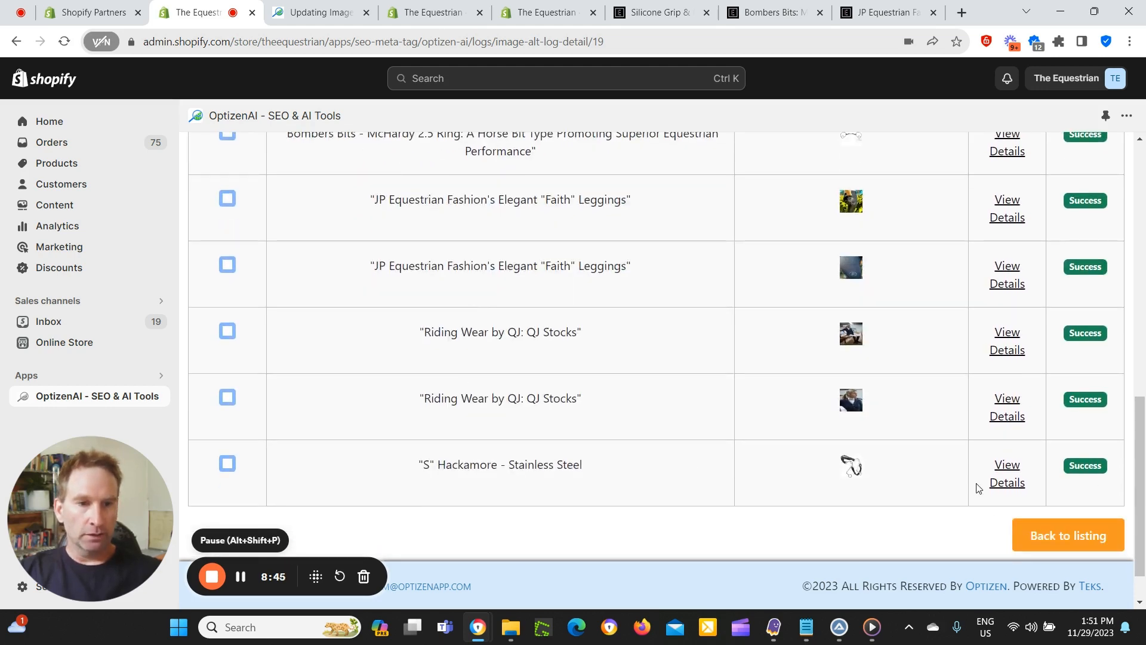
Compare the old and new alt text of the first BARE's Rose riding tights image, highlighting both texts.
scroll(978, 488, up, 6)
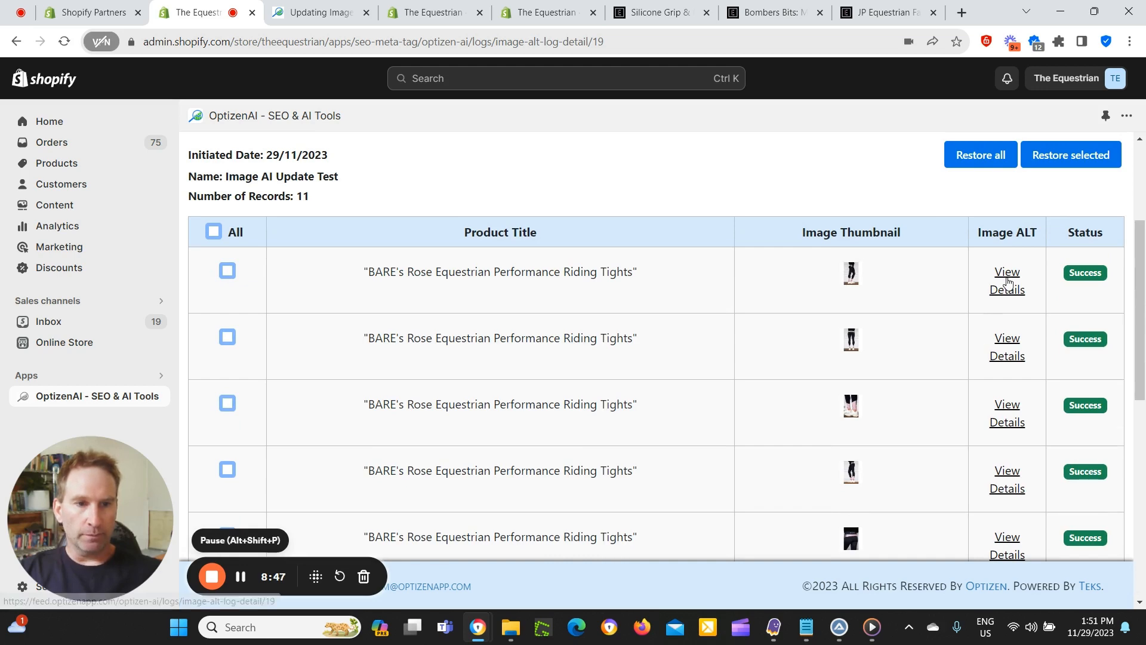
click(1007, 280)
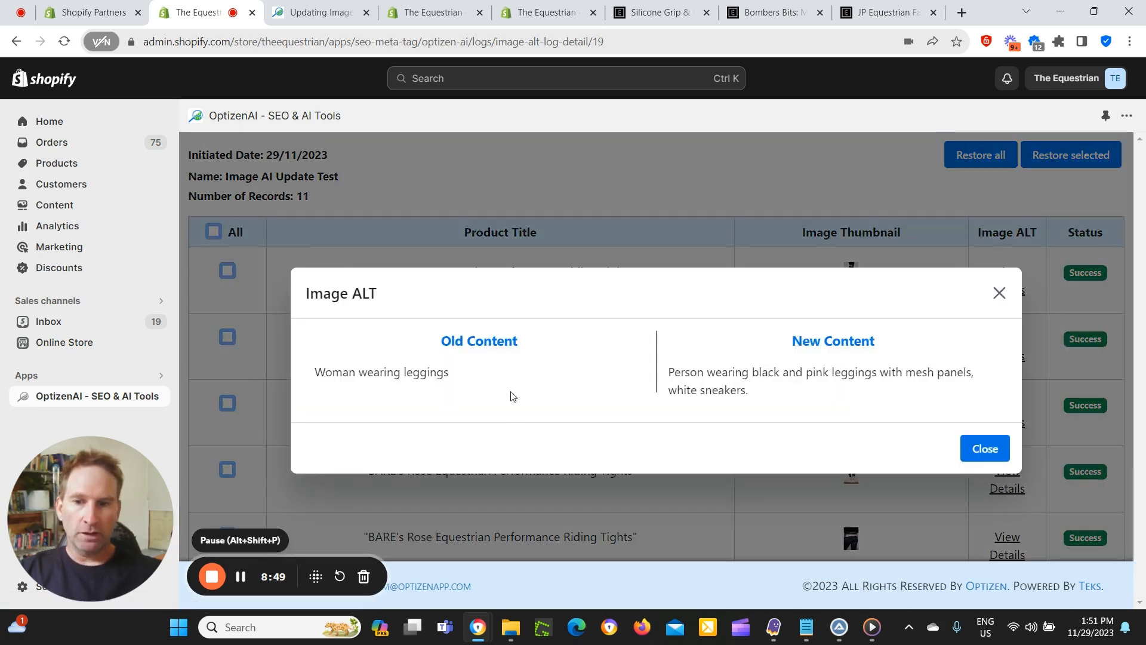
drag(478, 381, 311, 374)
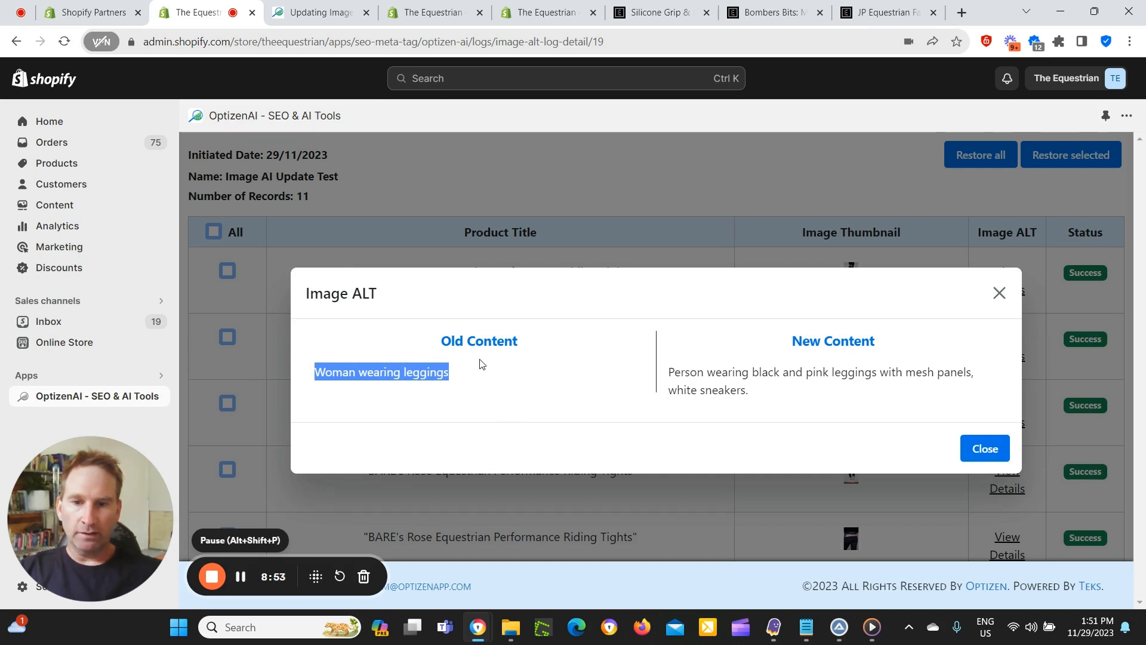
drag(666, 371, 779, 389)
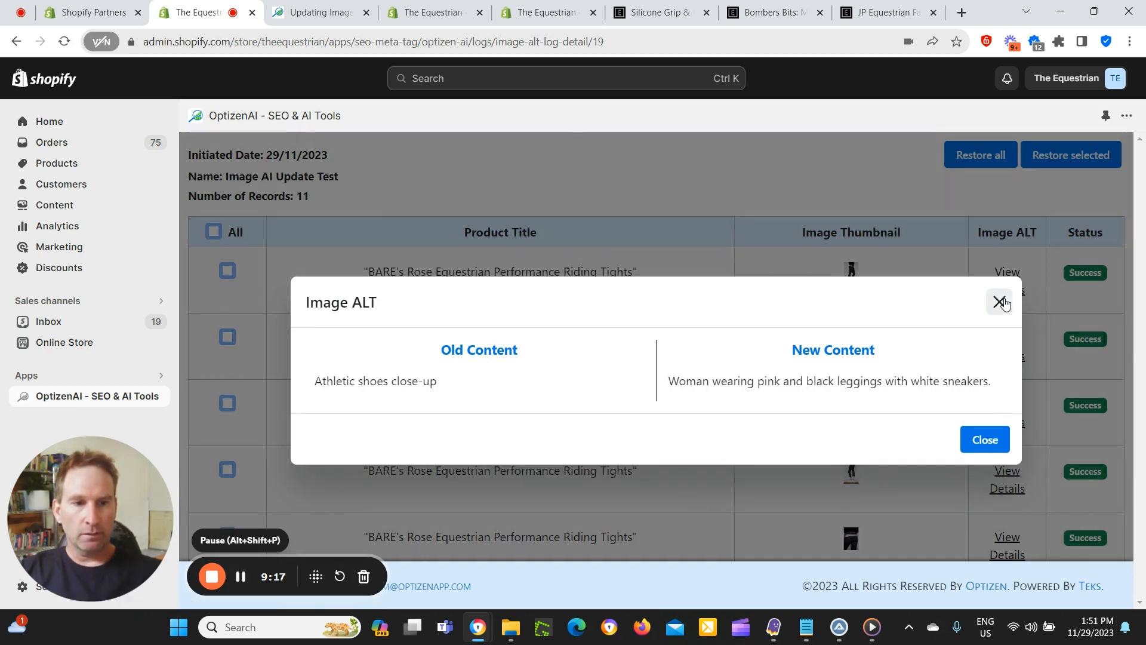
click(999, 302)
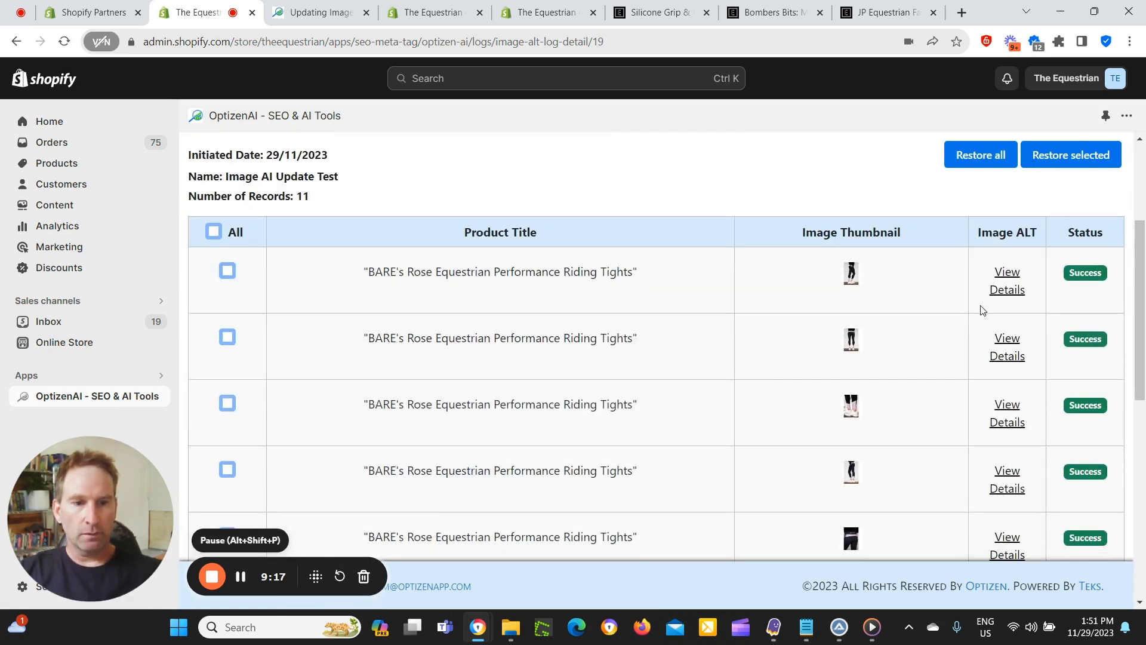
Compare the old and new alt text of the third and fourth BARE's Rose riding tights images.
click(1007, 422)
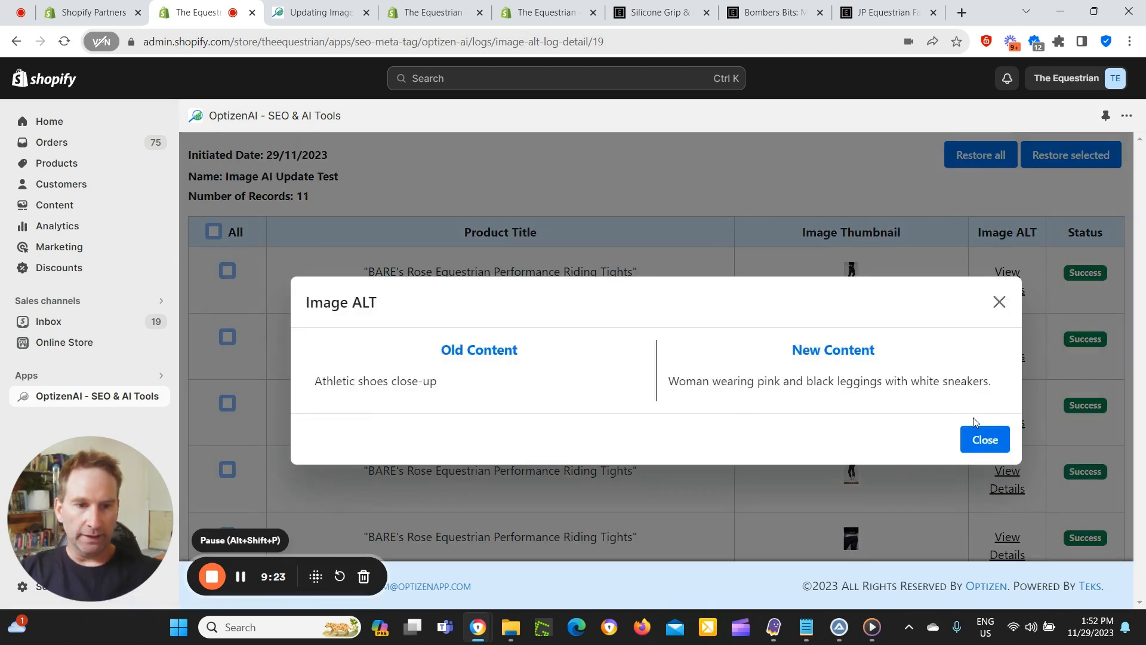
click(997, 303)
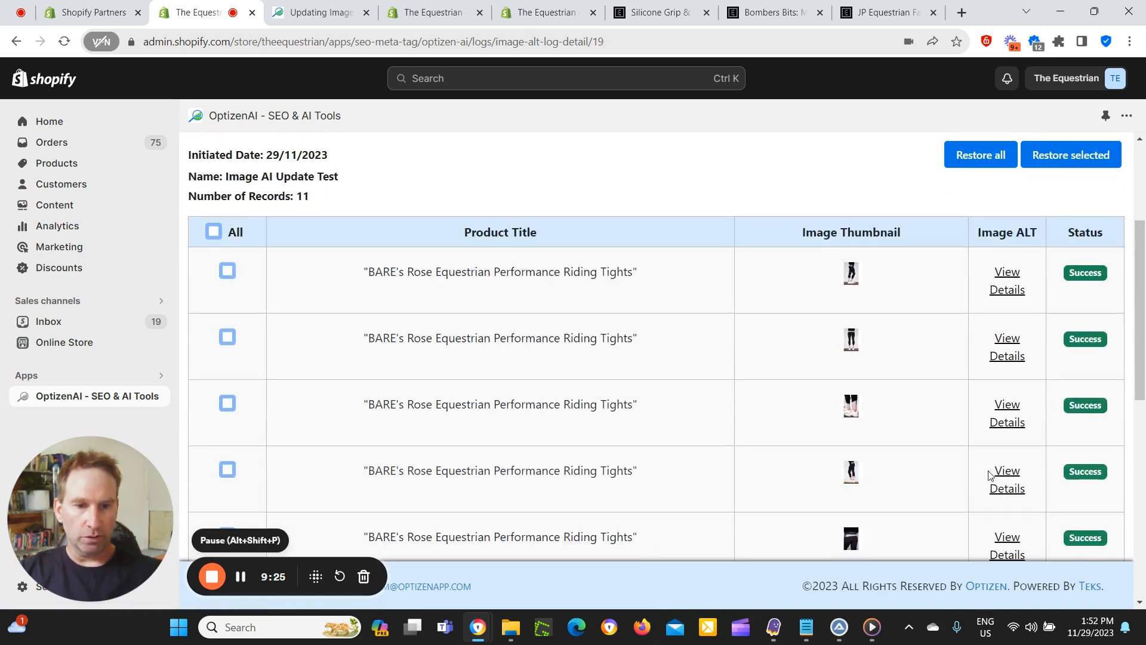
click(1004, 480)
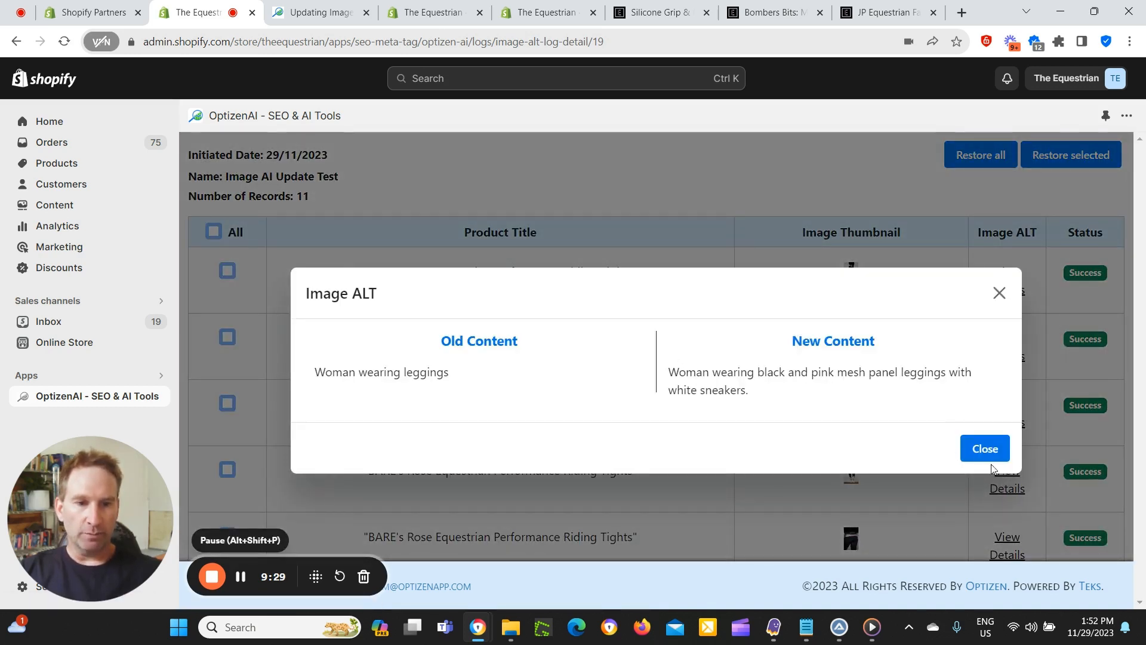
click(998, 293)
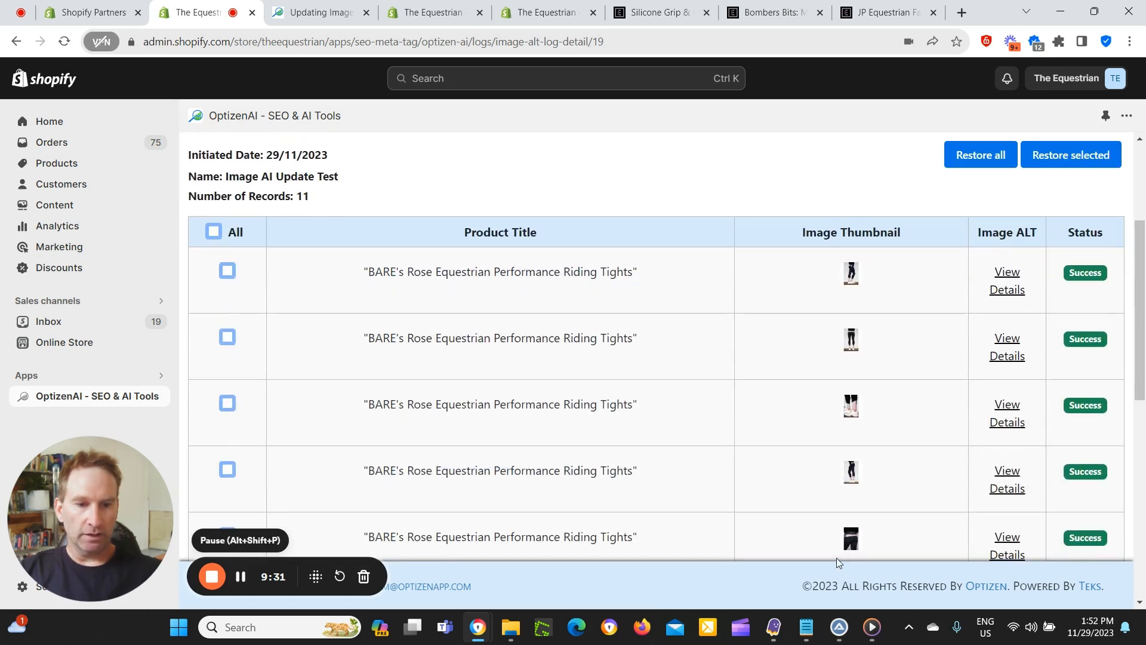
Compare the old and new alt text of the fifth BARE's Rose riding tights image, highlighting the new text.
scroll(832, 507, down, 2)
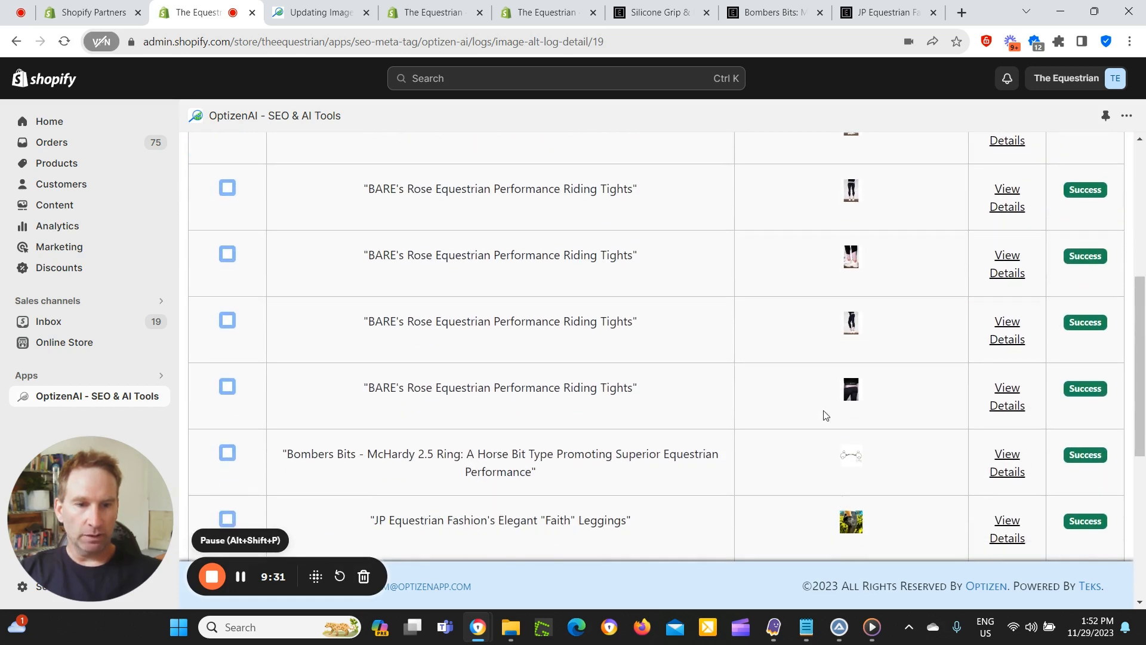
click(1003, 407)
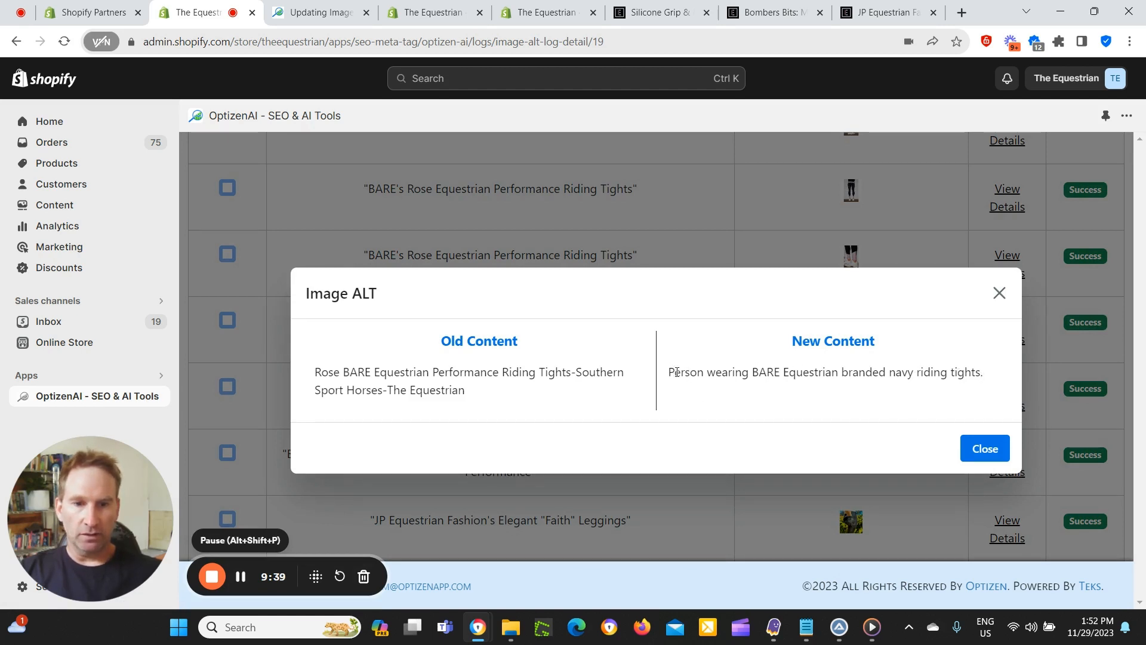
drag(671, 369, 983, 373)
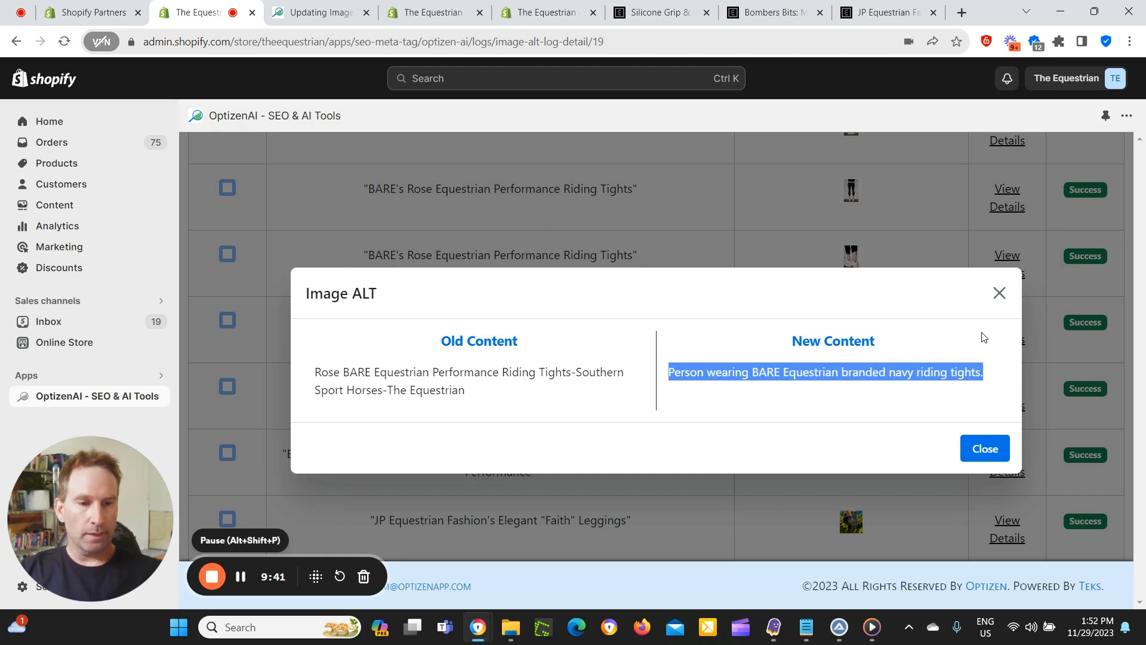
click(998, 295)
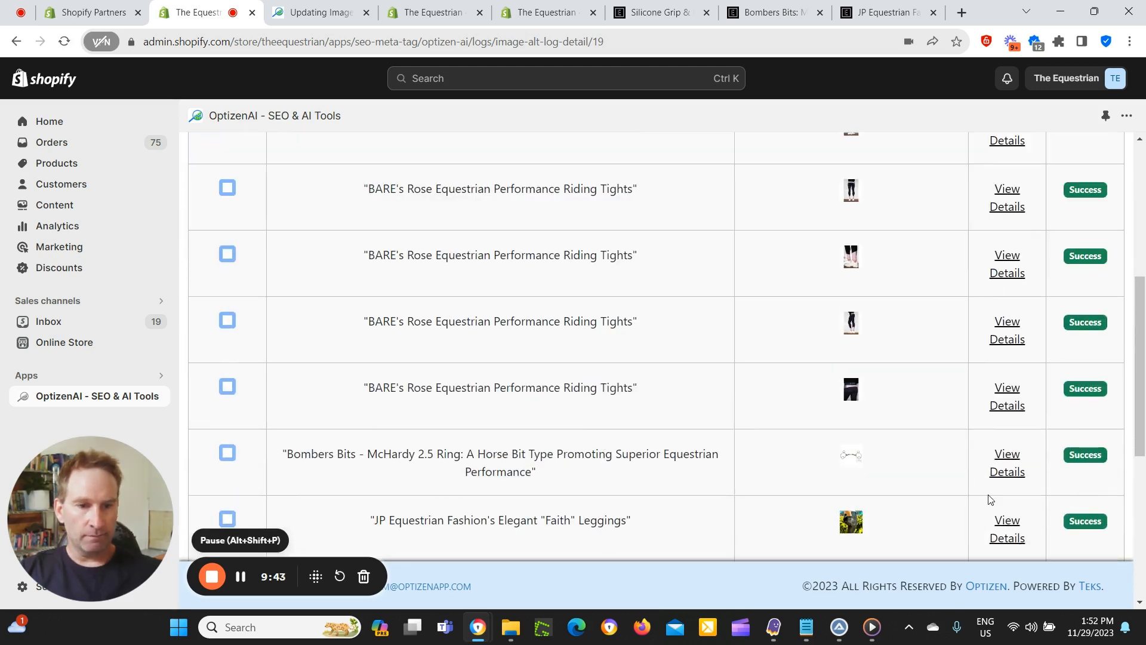
Compare the old and new alt text of the first JP Equestrian "Faith" leggings image, highlighting the old text.
scroll(1008, 424, down, 2)
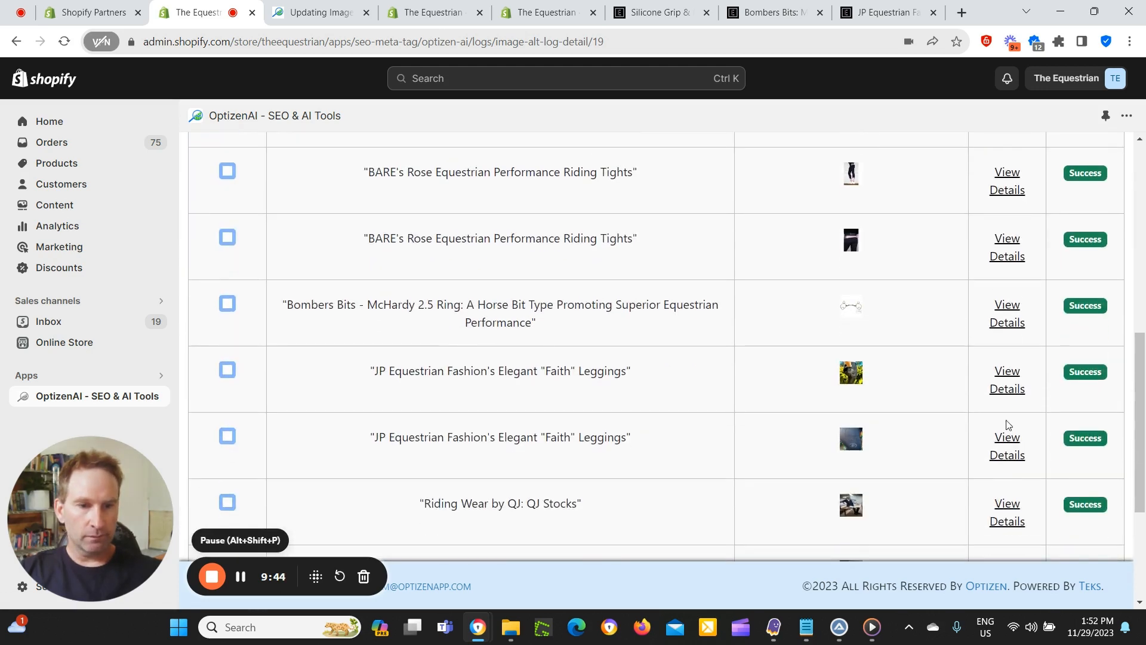
click(1007, 389)
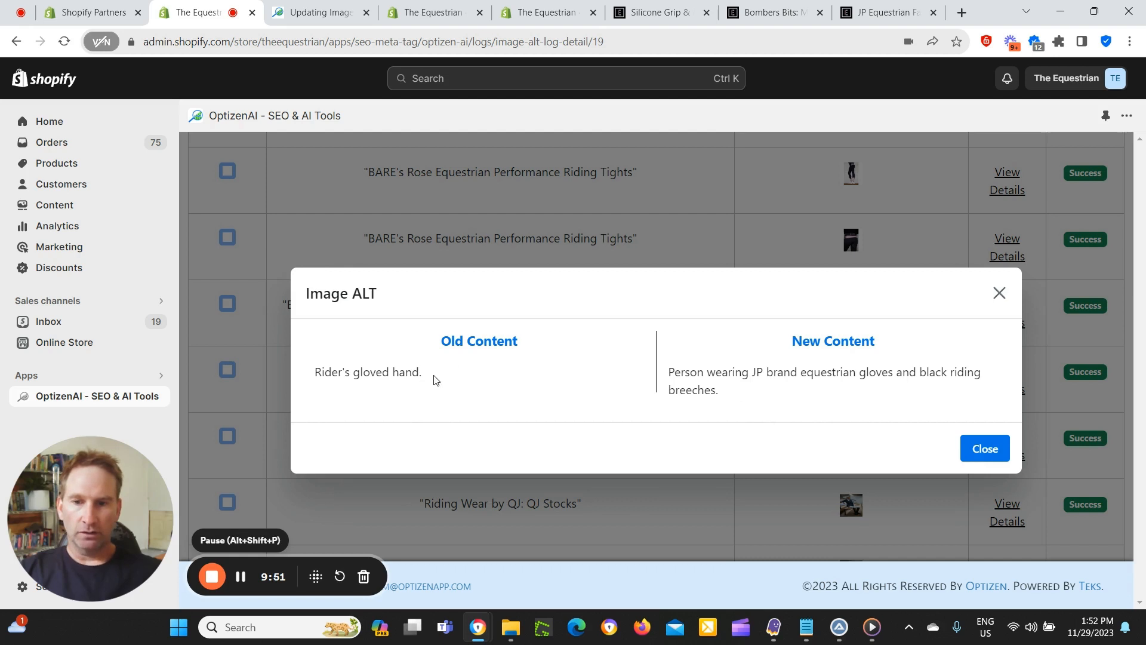
drag(435, 379, 312, 380)
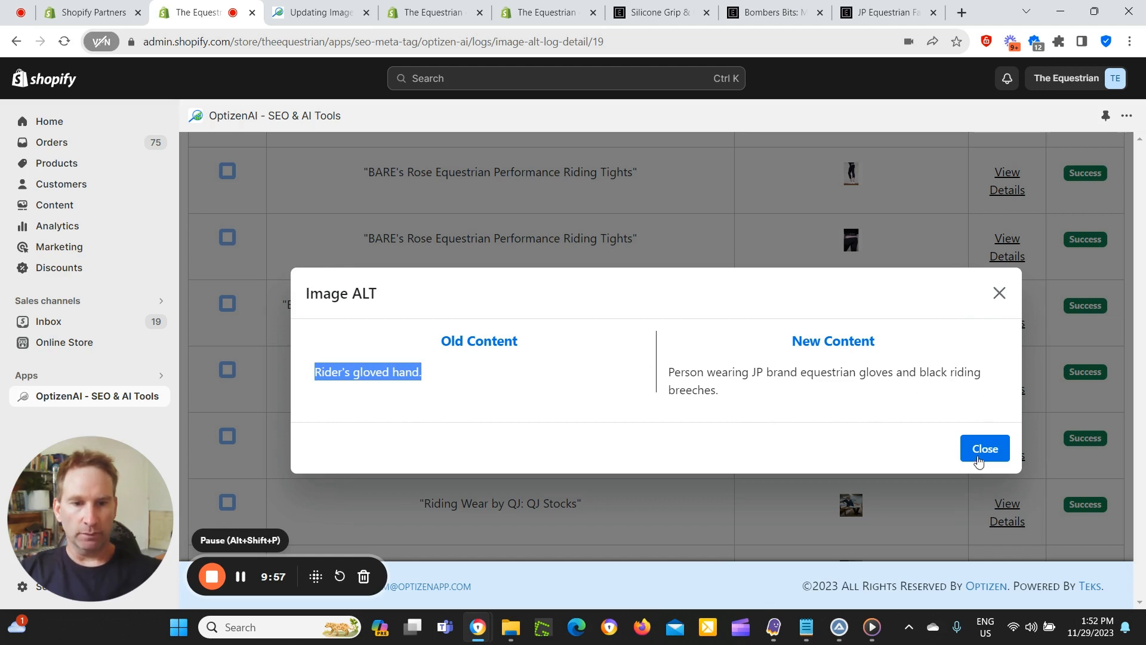
click(995, 294)
Compare the old and new alt text of the first QJ Stocks image and of the "S" Hackamore image.
scroll(994, 305, down, 2)
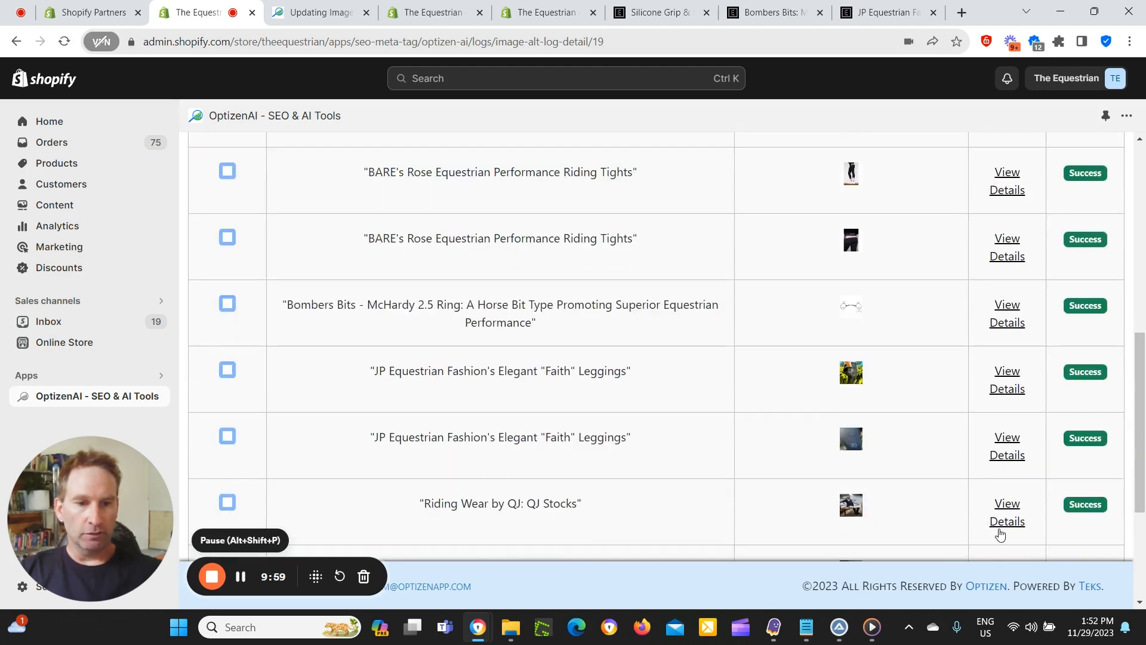
click(1008, 522)
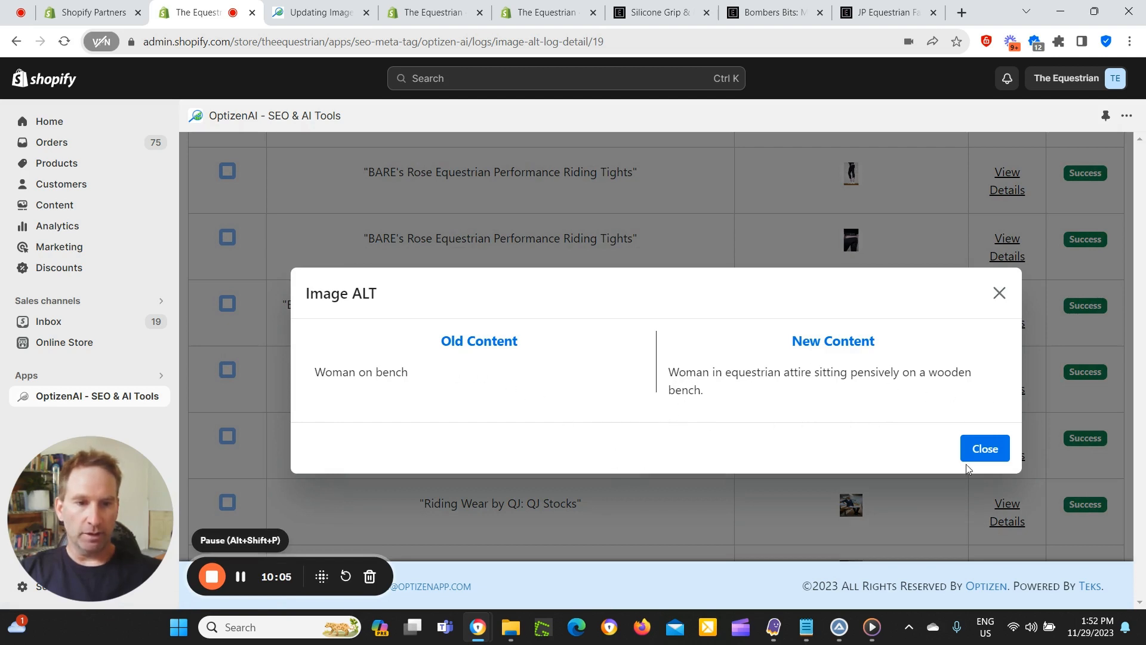
click(998, 294)
scroll(916, 350, down, 8)
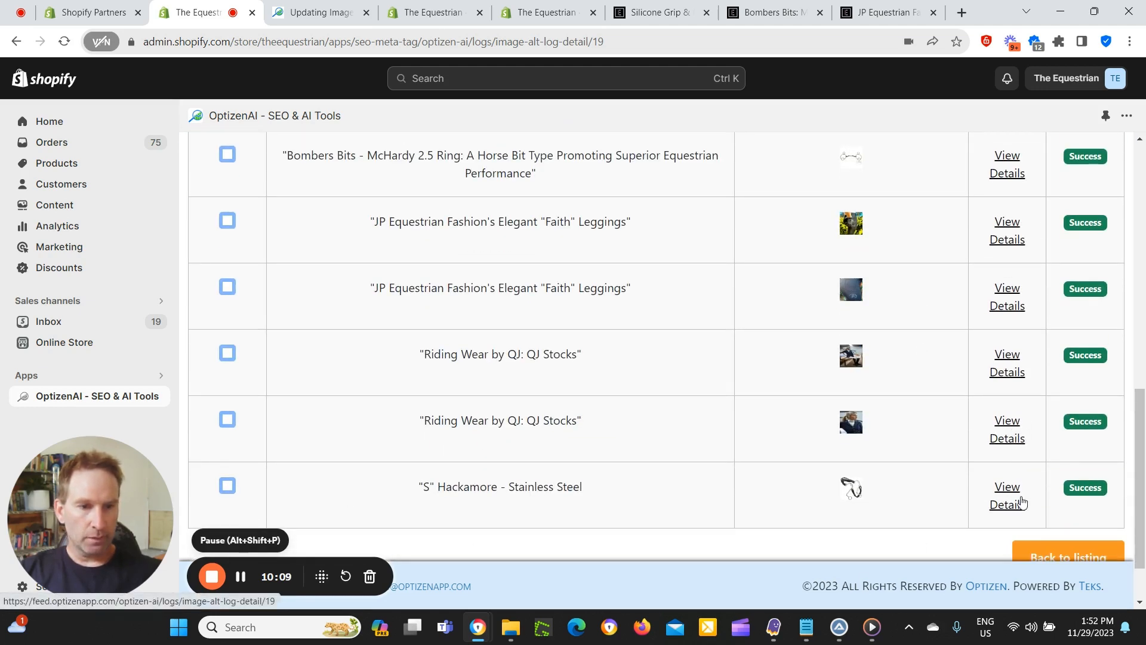
click(1016, 505)
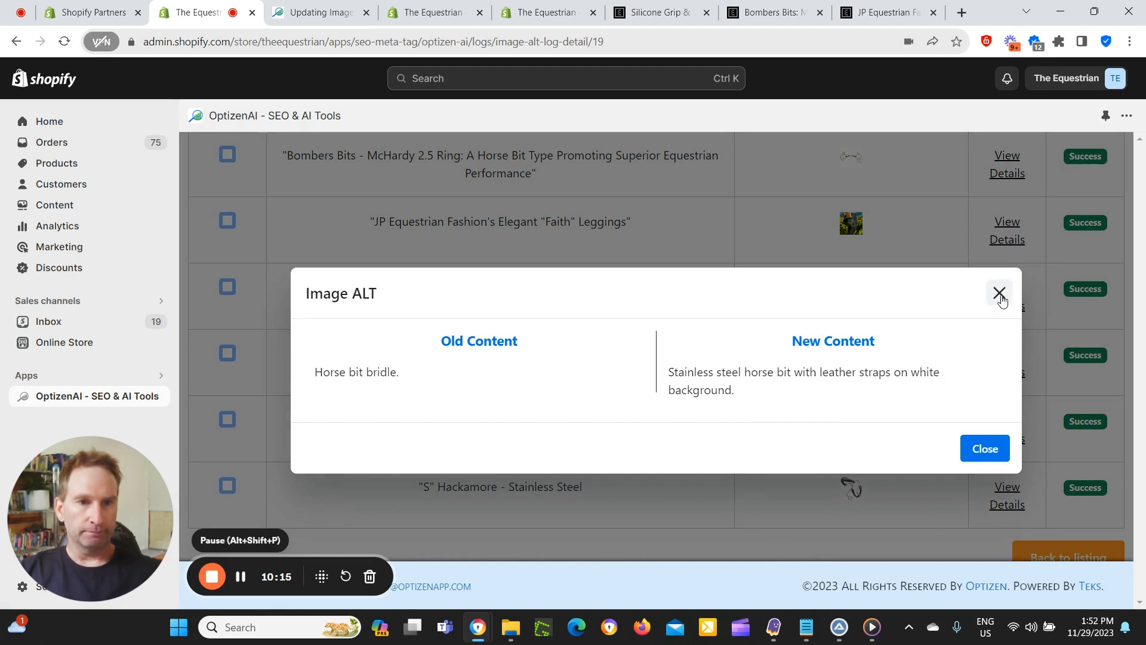
click(978, 466)
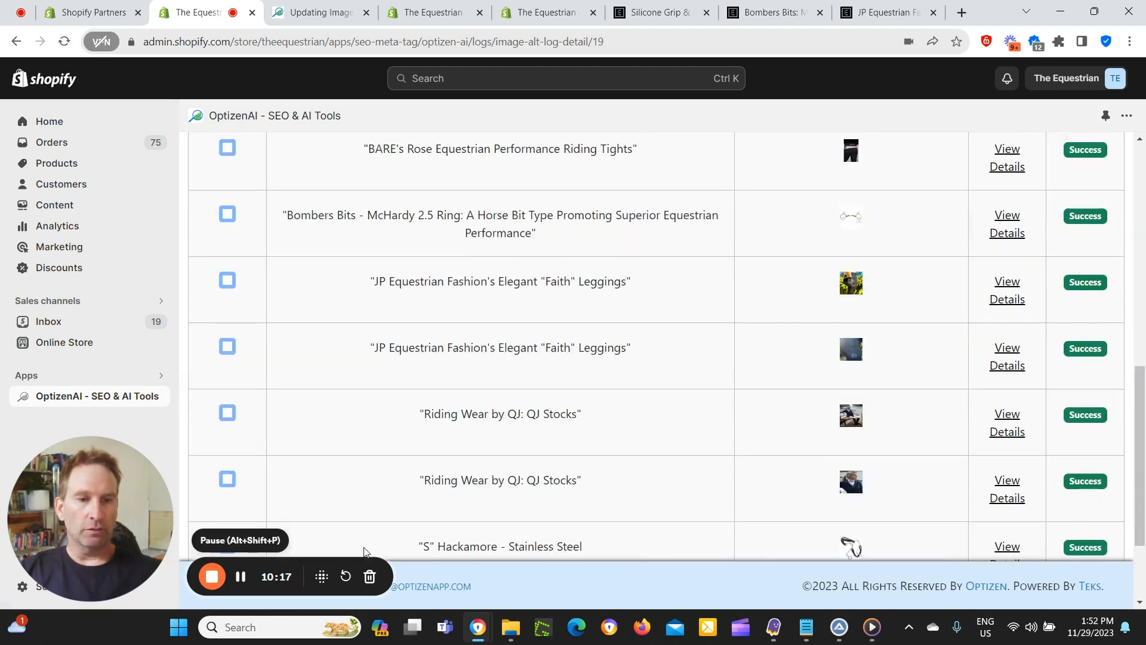
Reopen the alt text comparison of the fifth BARE's Rose riding tights image and highlight its new text.
scroll(621, 534, down, 1)
scroll(929, 535, up, 3)
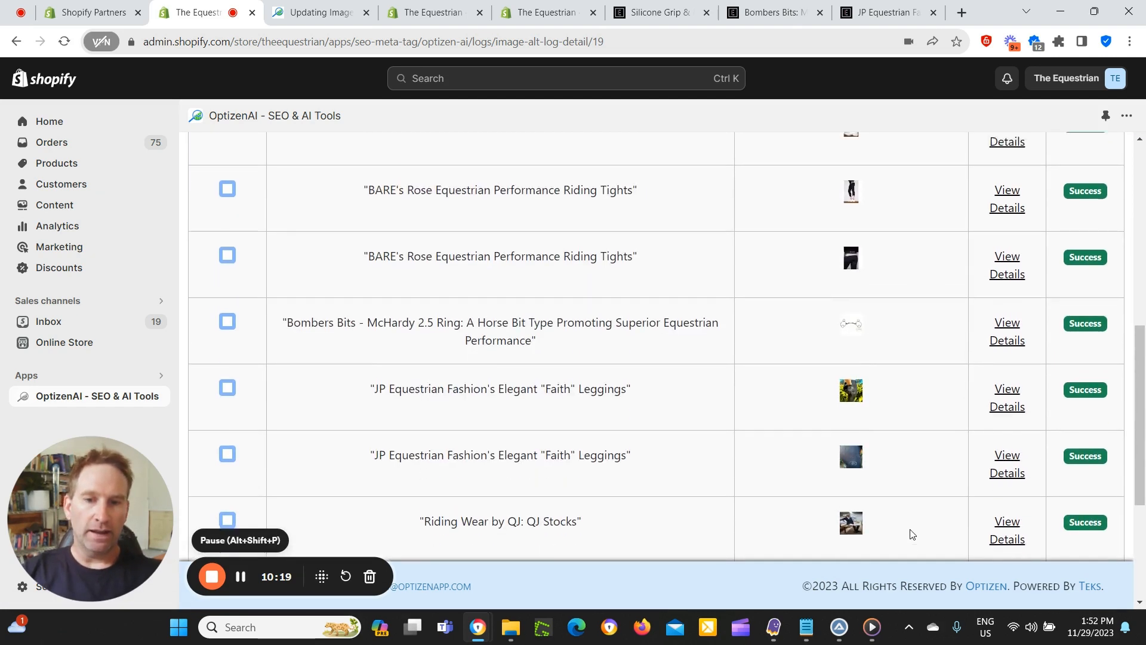
scroll(732, 448, up, 3)
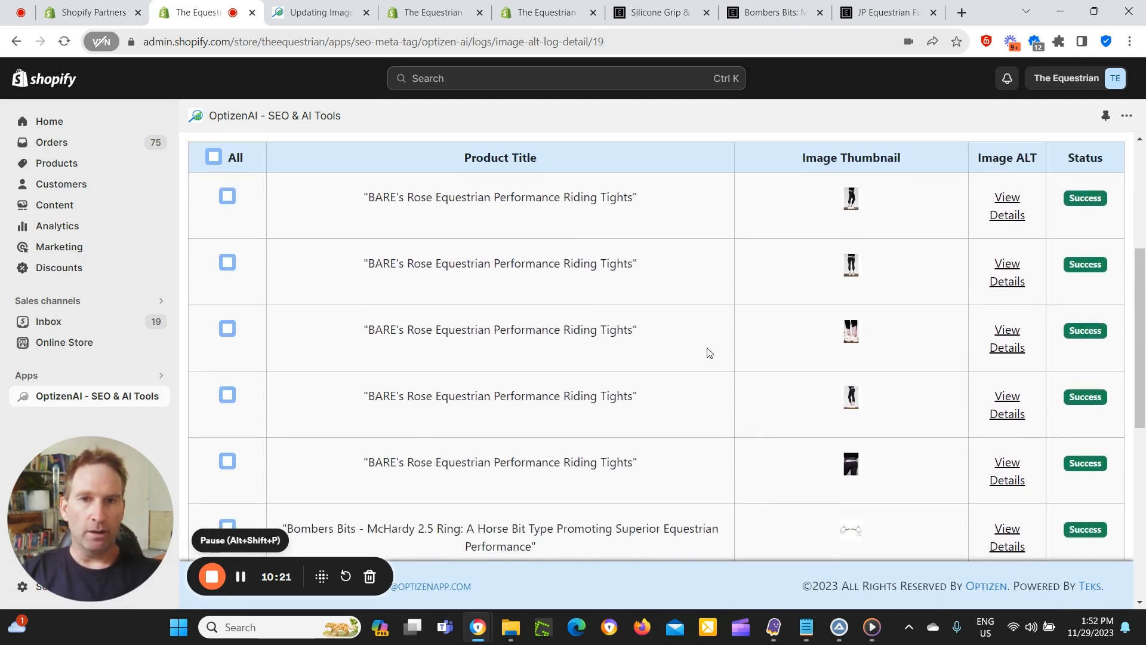
scroll(592, 531, down, 2)
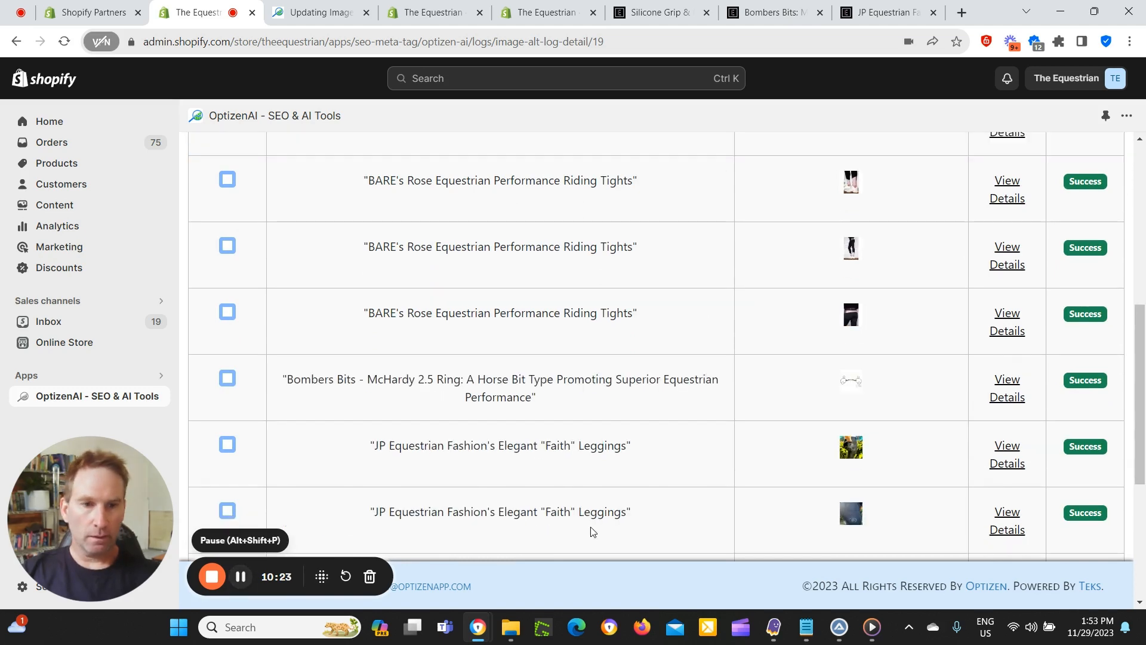
click(1007, 330)
drag(674, 372, 988, 376)
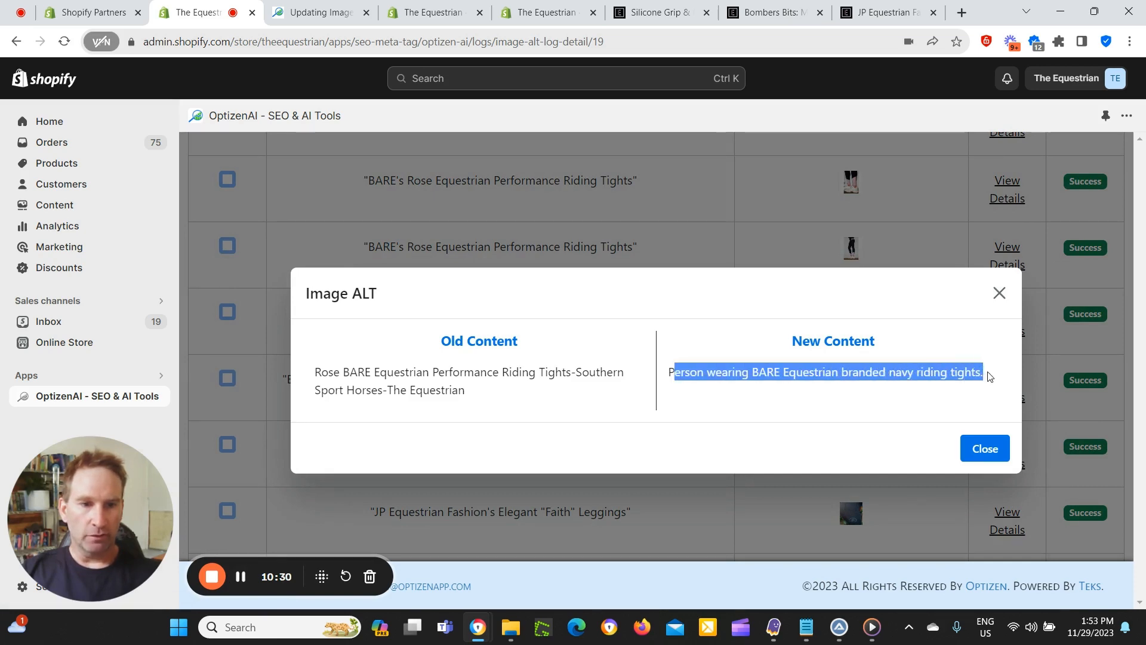
click(998, 294)
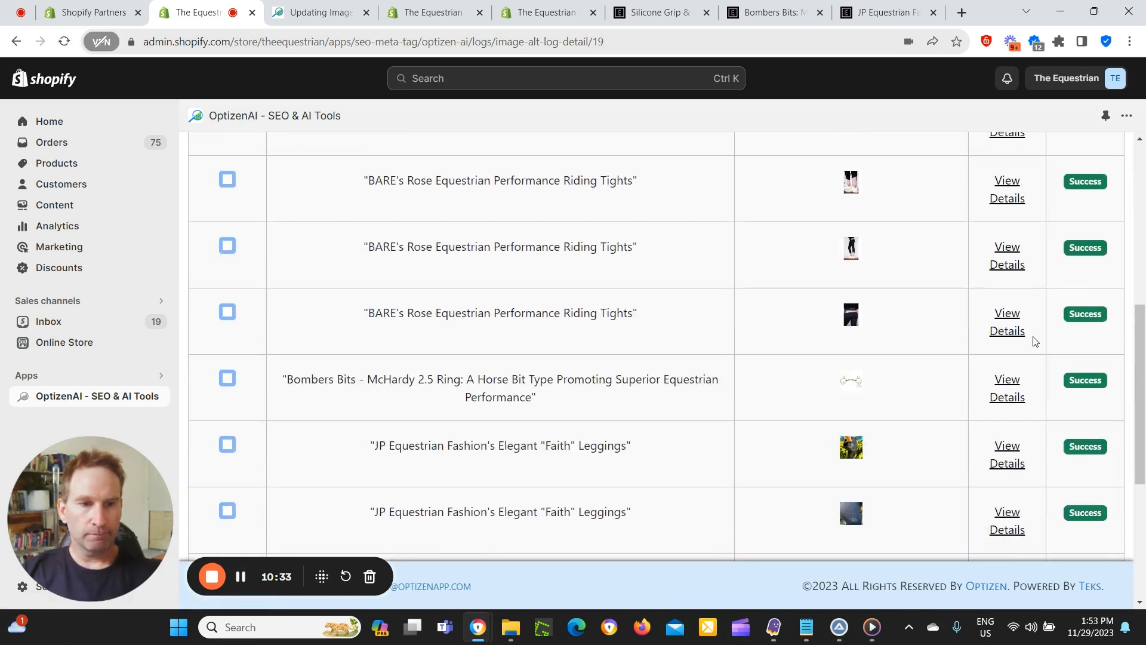
View the BARE's Rose riding tights product page in the online store.
scroll(1015, 332, up, 4)
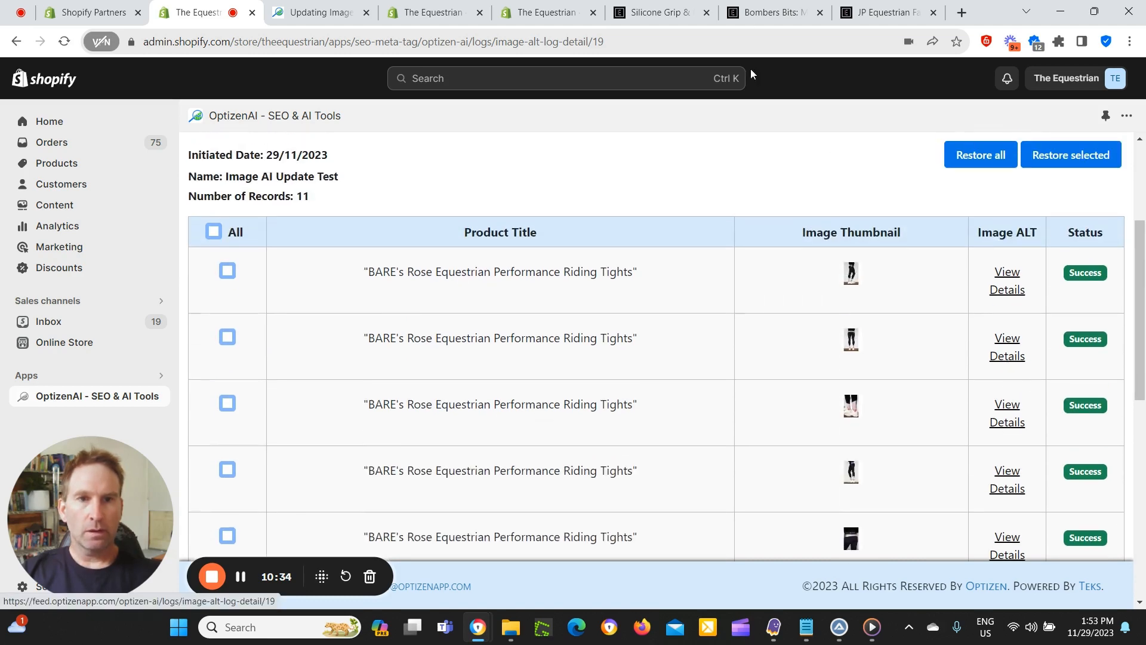
click(657, 12)
mouse_move(542, 126)
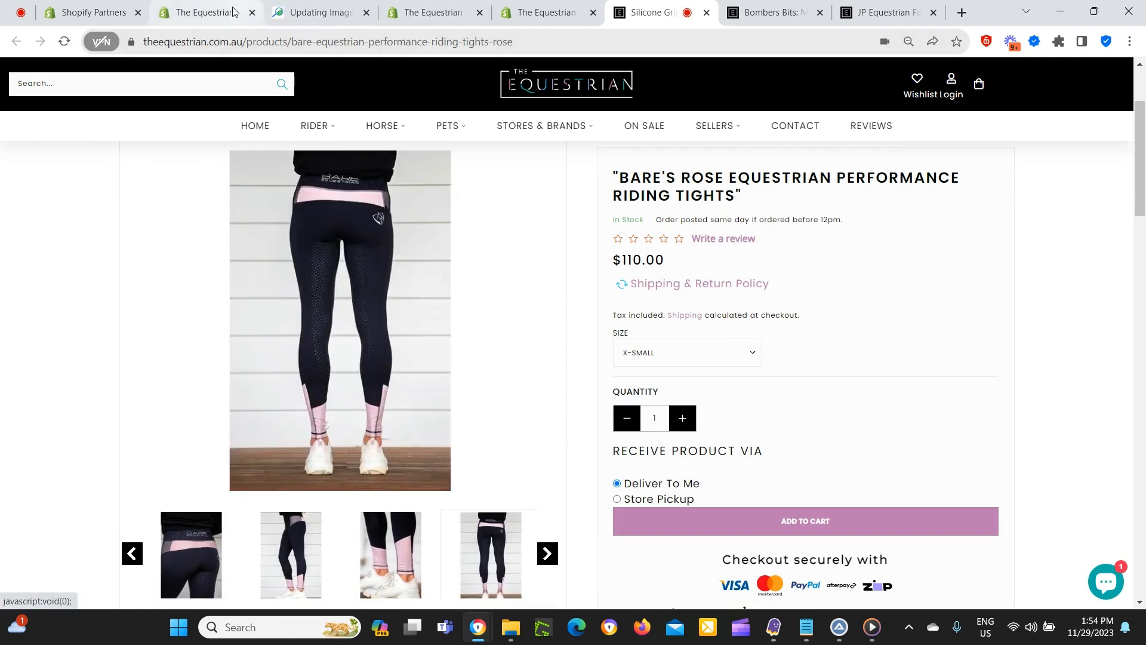
Return to the log details and recheck the old and new alt text of the fifth BARE's Rose riding tights image.
click(218, 12)
scroll(861, 481, down, 3)
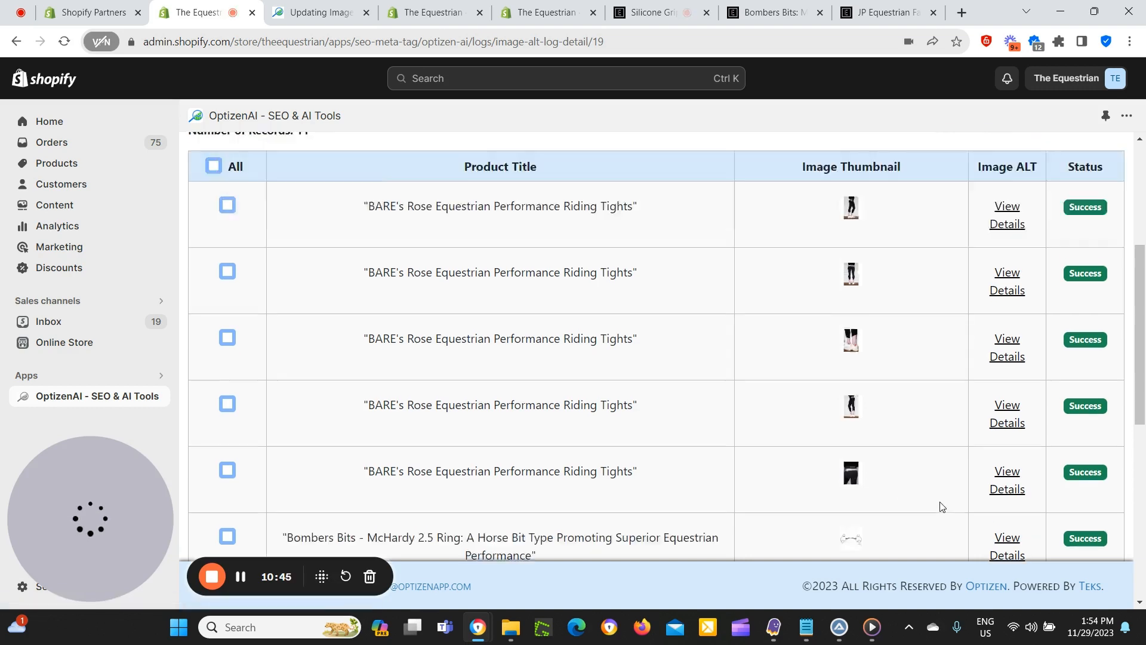
click(995, 402)
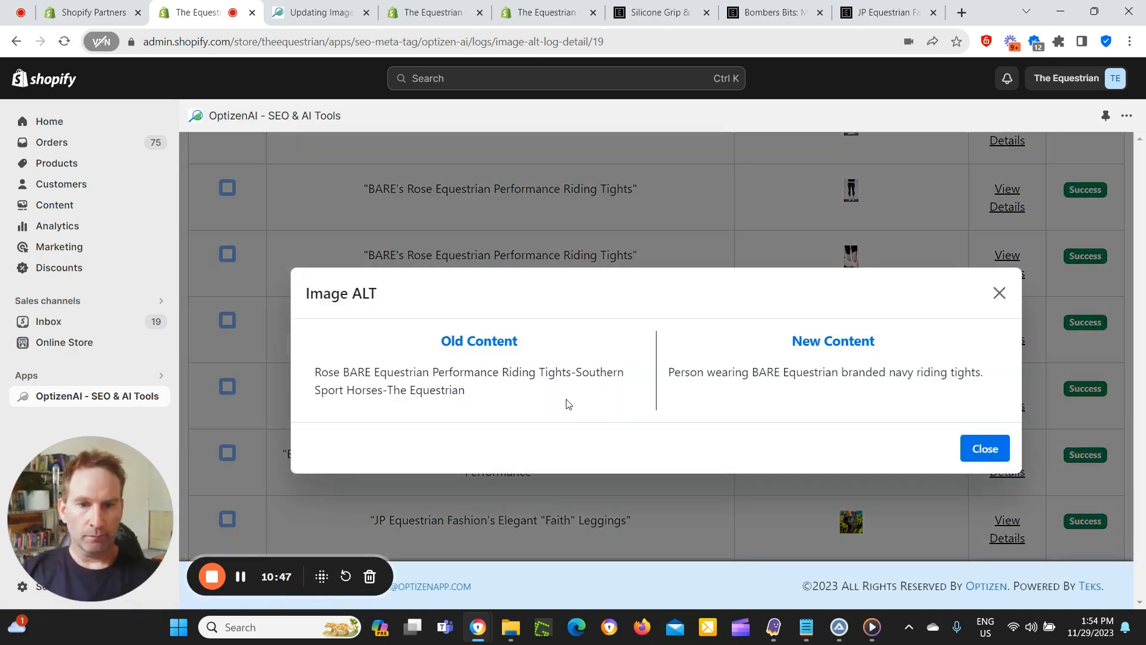
click(1007, 299)
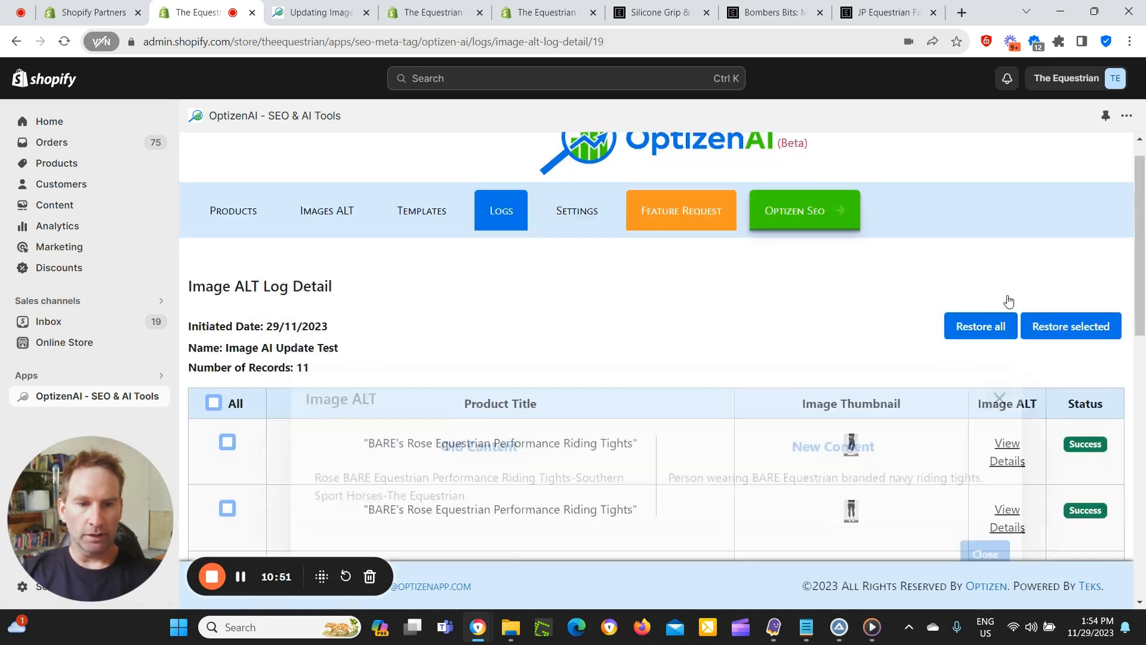
Display the waistband close-up image on the riding tights' store page and return to the log details.
click(656, 12)
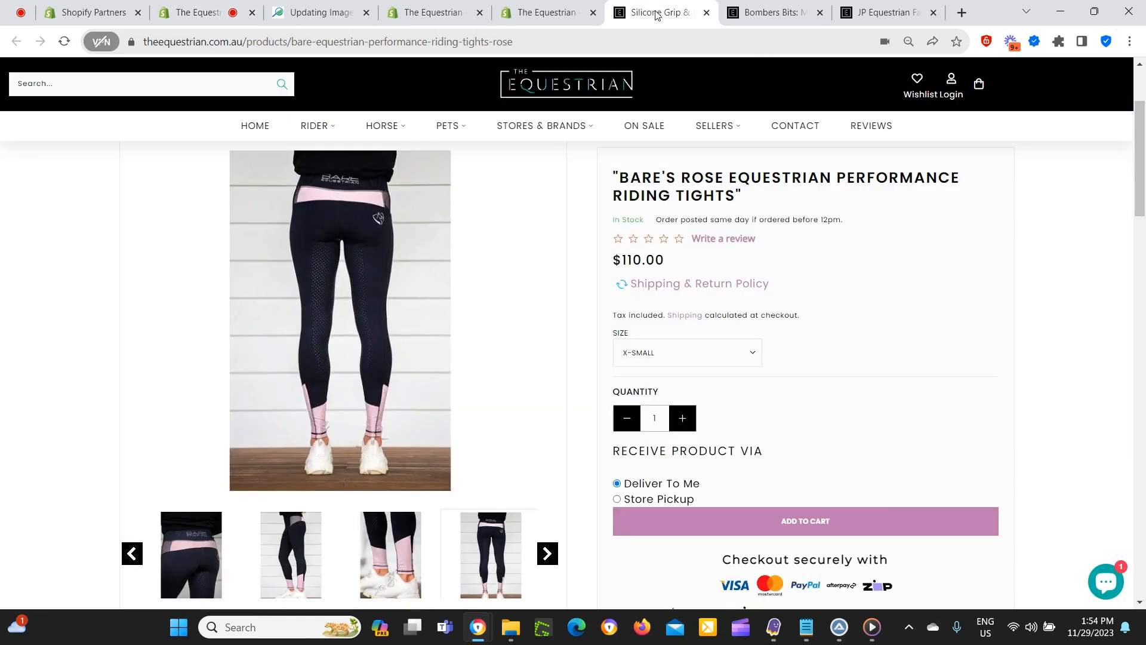
click(190, 561)
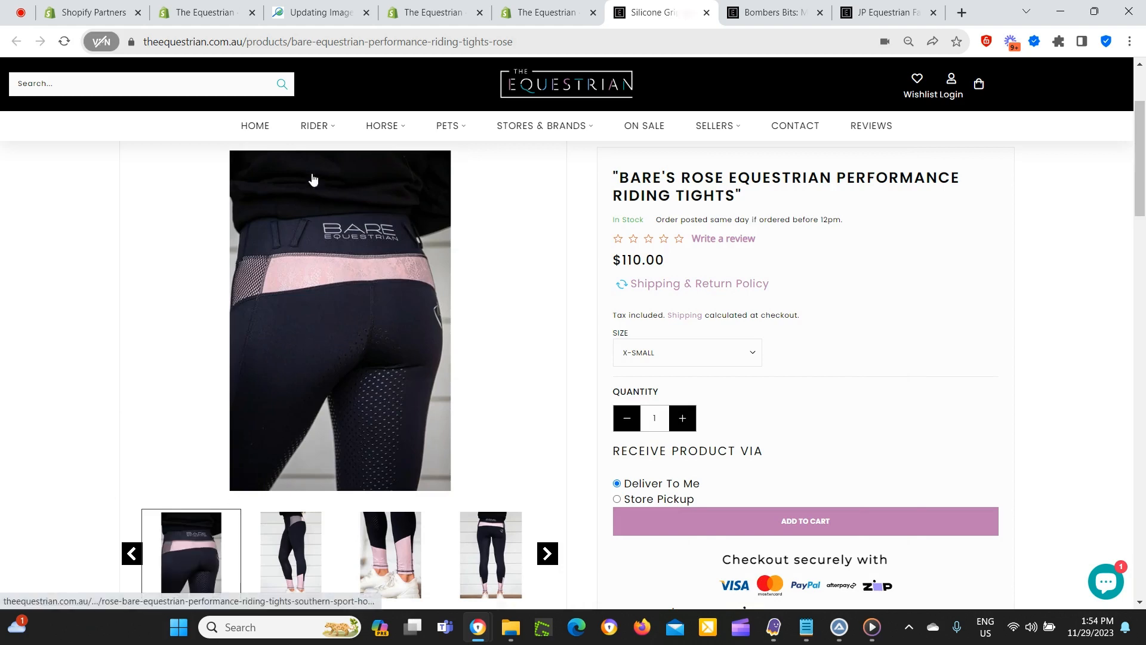
click(196, 13)
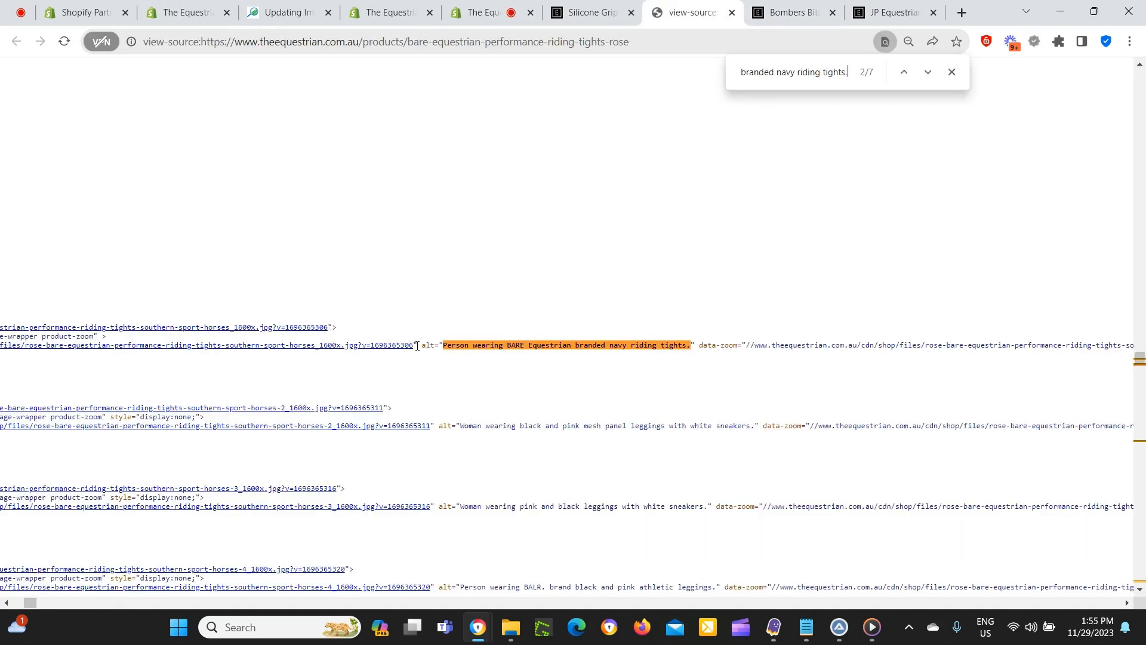
Check the waistband image's alt attribute in the page source and its alt text in the Shopify product media, returning to the log comparison.
drag(417, 346, 442, 347)
click(486, 13)
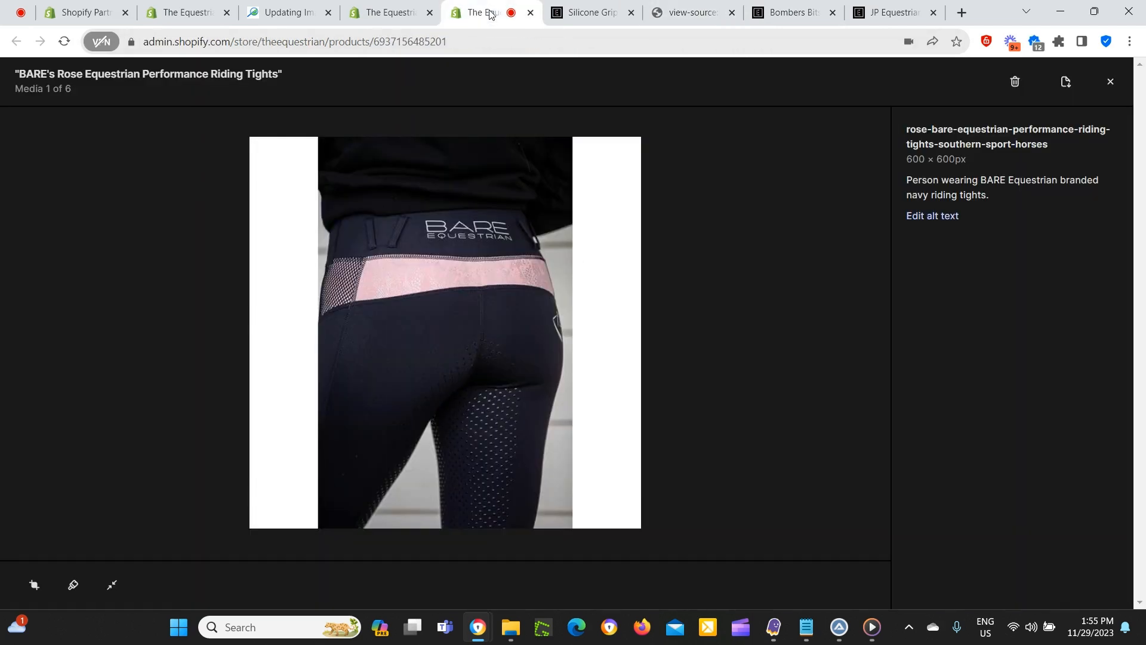
click(189, 14)
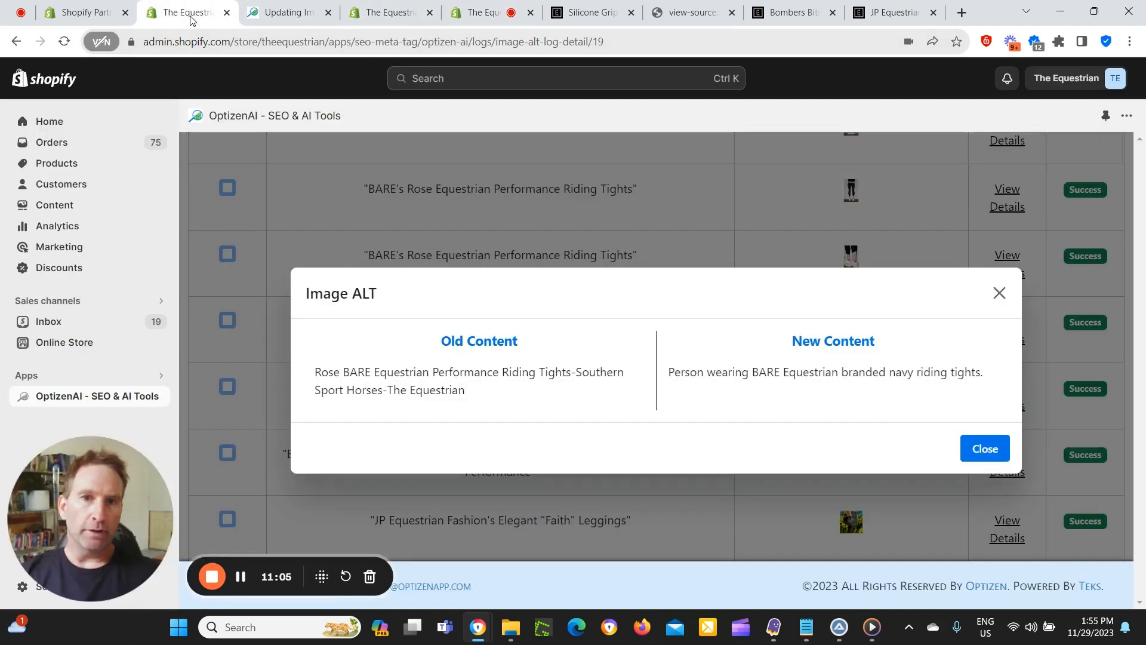